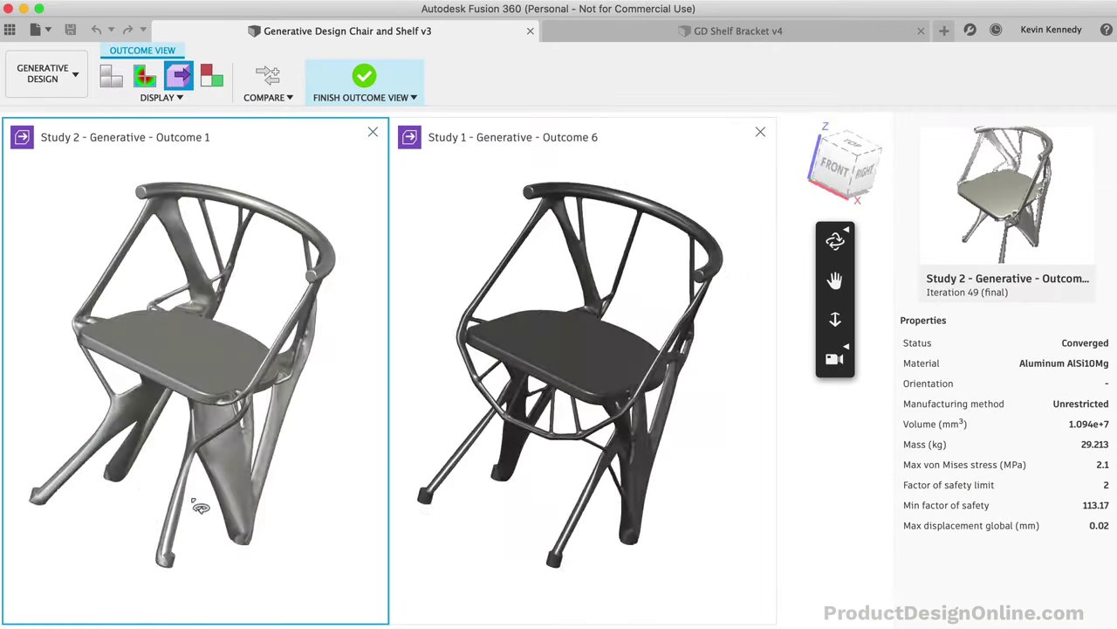
Step: Orbit the compared chair outcomes to view them from below, including the Study 1 outcome
shift+middle_drag(192, 489, 307, 351)
shift+middle_drag(437, 393, 469, 544)
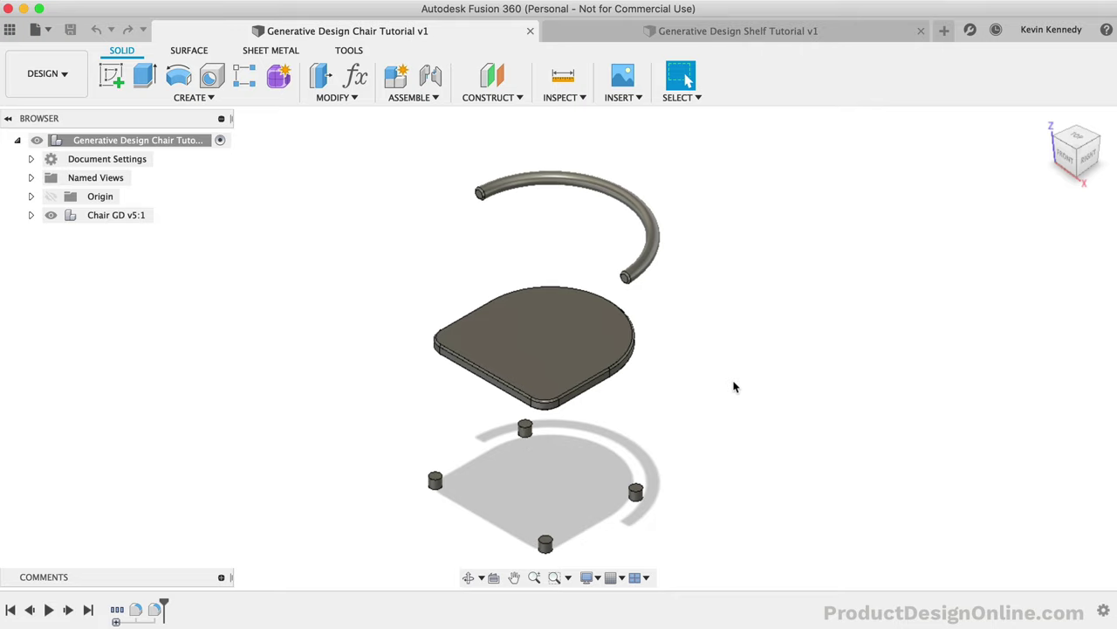
Step: Switch to Generative Design and set all six chair bodies as preserve geometry
click(66, 71)
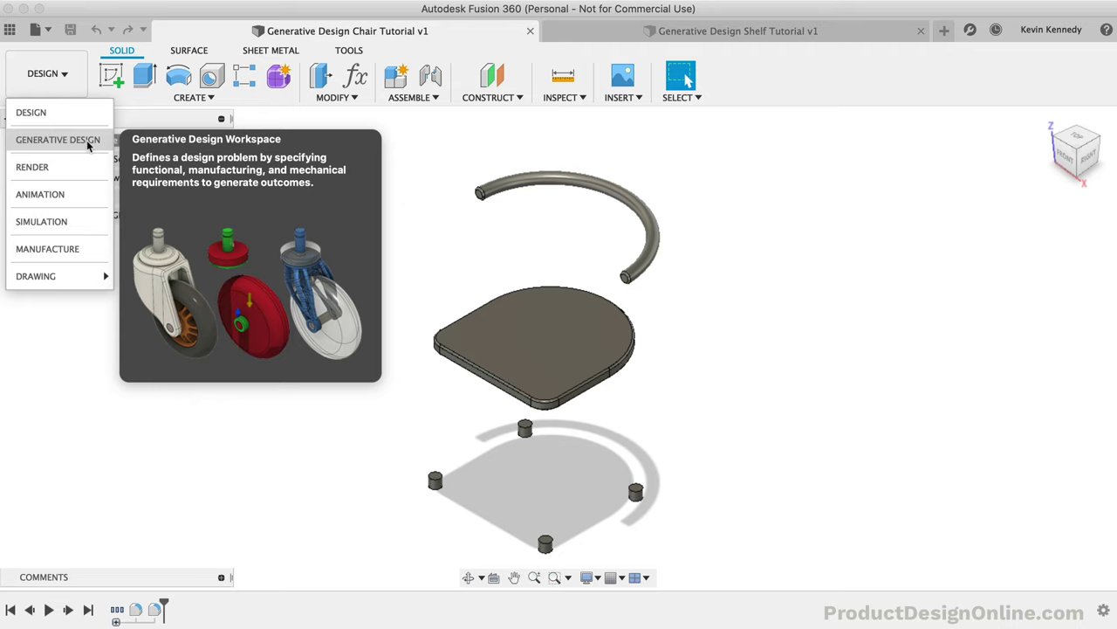
click(57, 140)
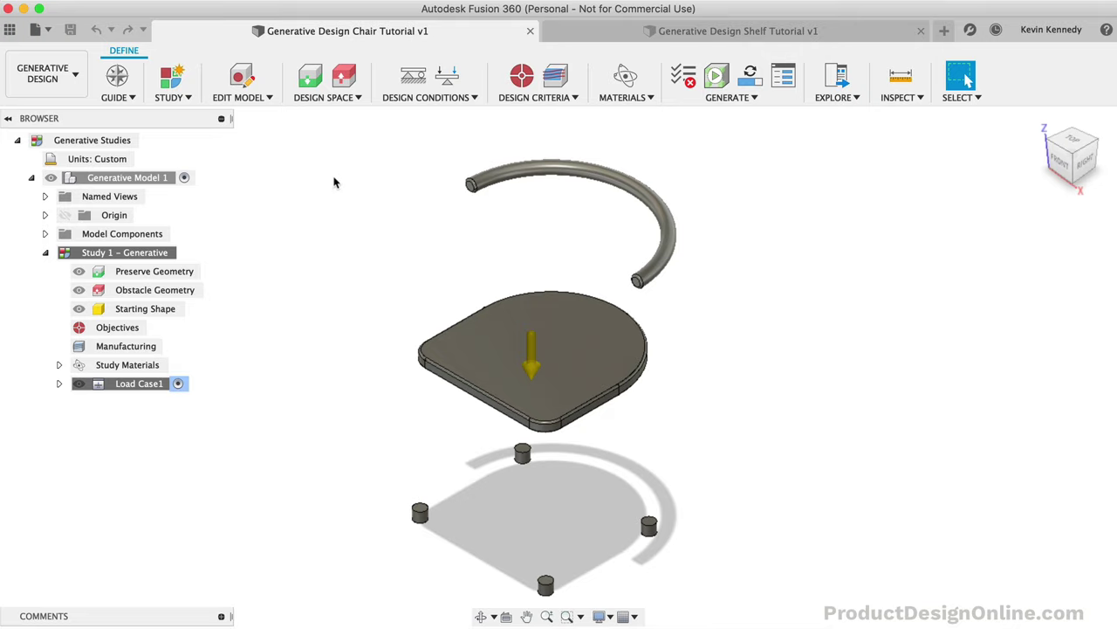
drag(316, 125, 725, 607)
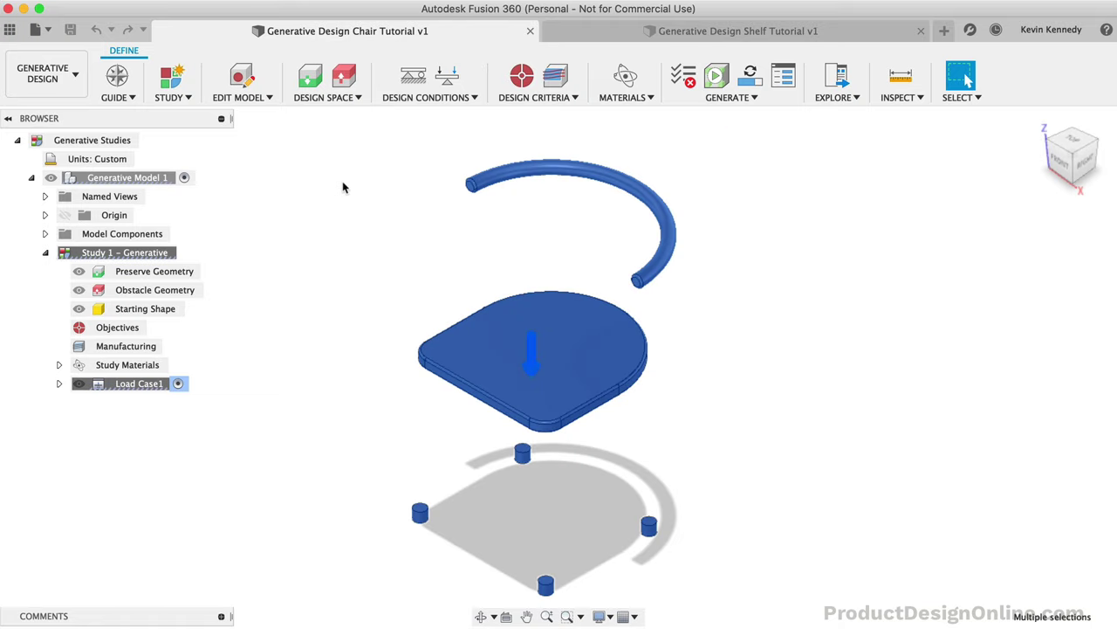
click(313, 80)
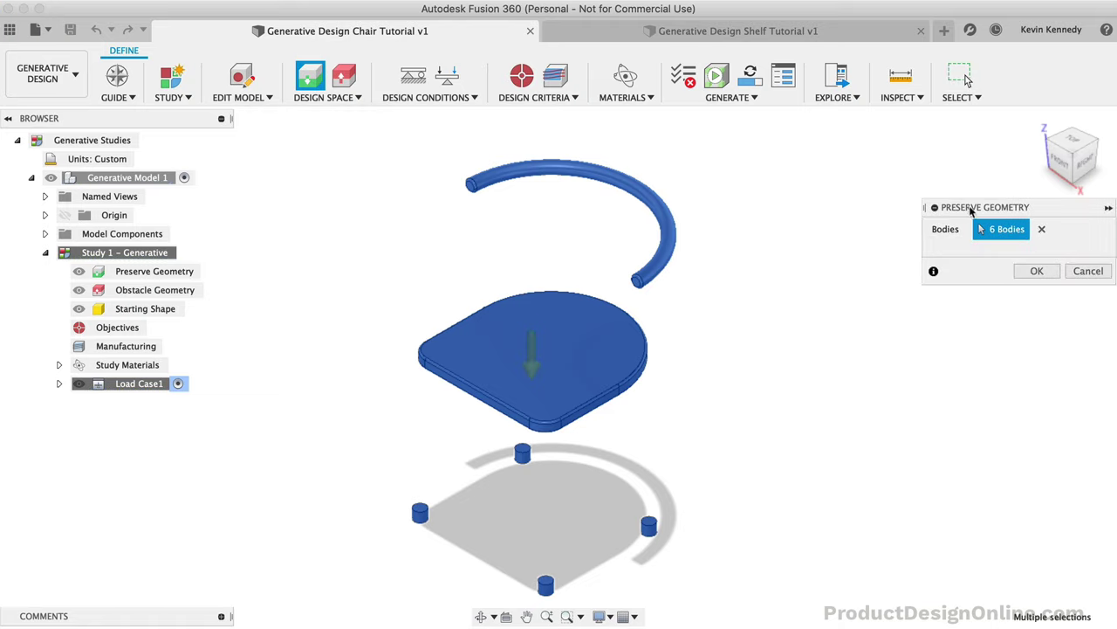
drag(970, 208, 810, 211)
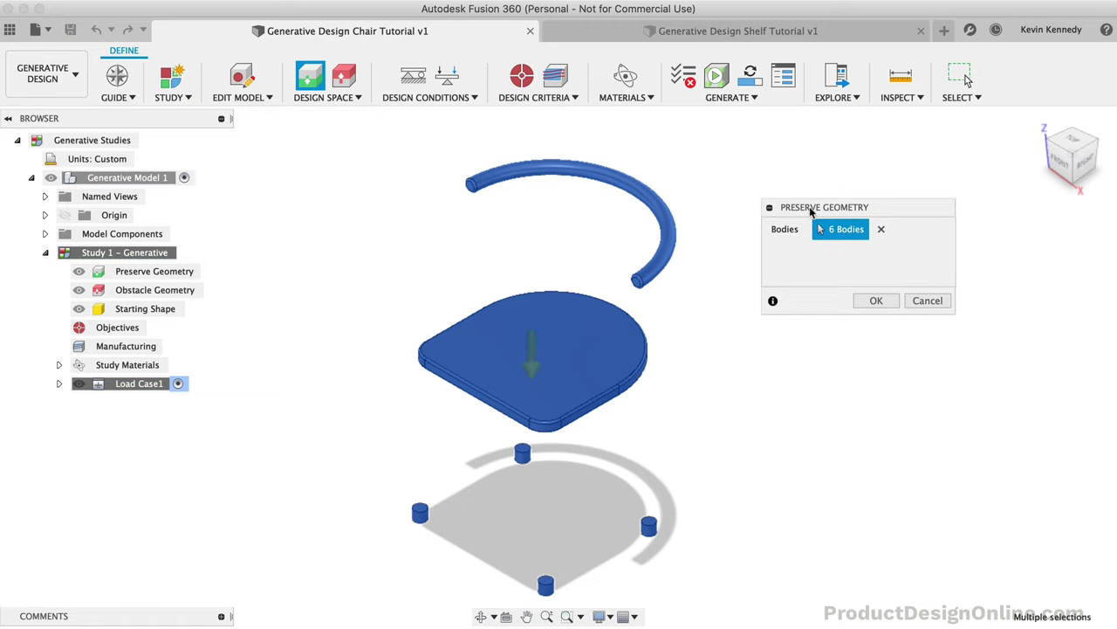
click(867, 302)
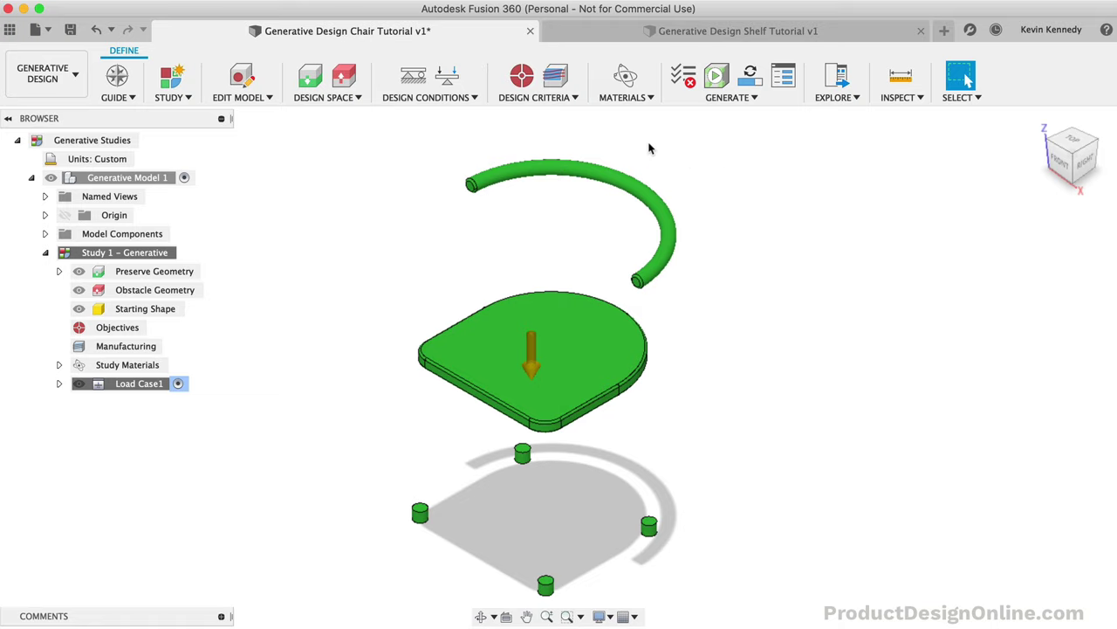
Step: Enter Edit Model for Generative Model 1 to modify its bodies
click(242, 78)
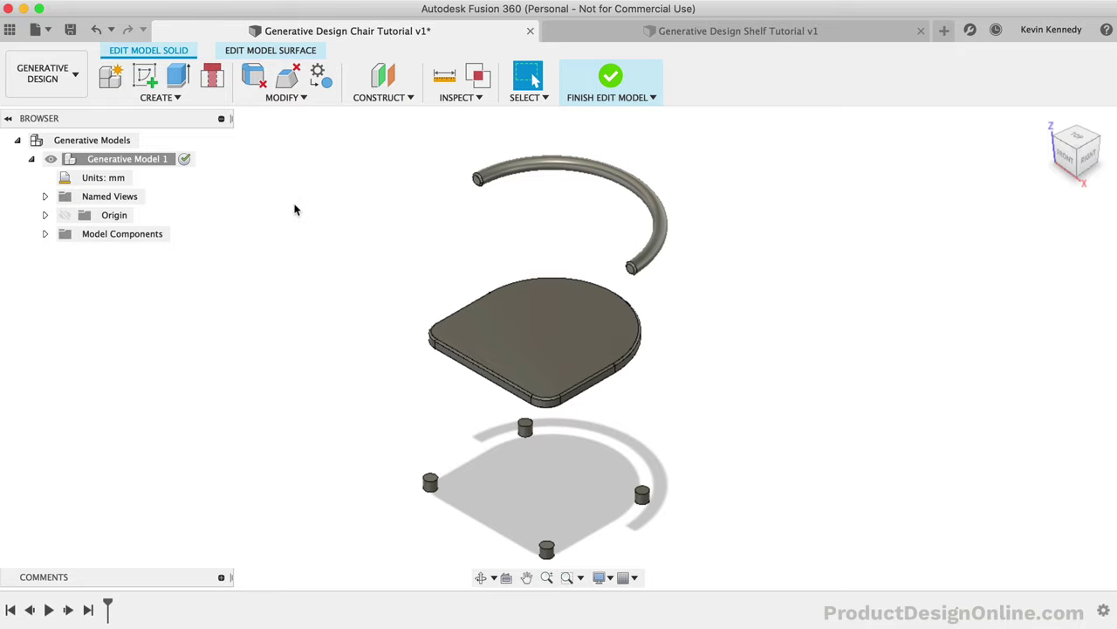
Step: Start a sketch on the seat's top face and project the back rail arc into it
click(145, 76)
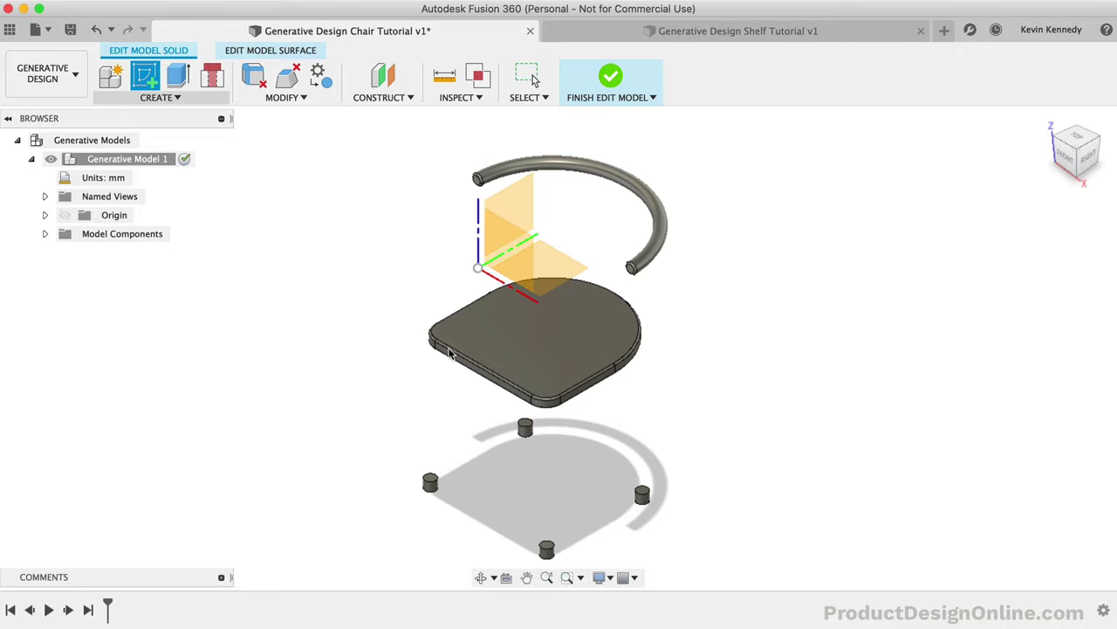
click(513, 352)
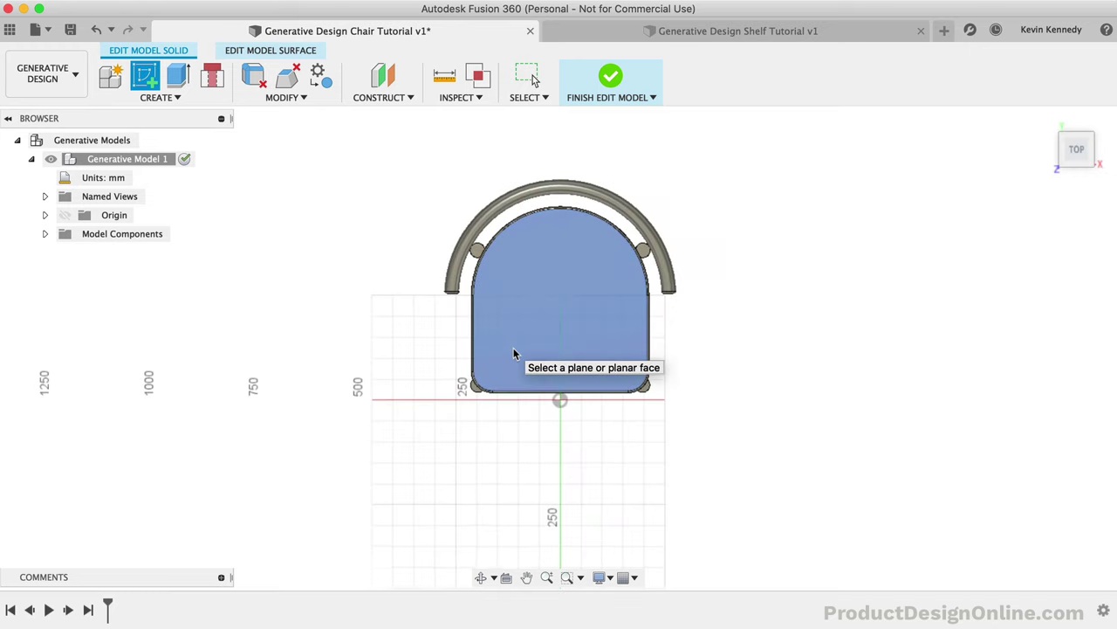
key(p)
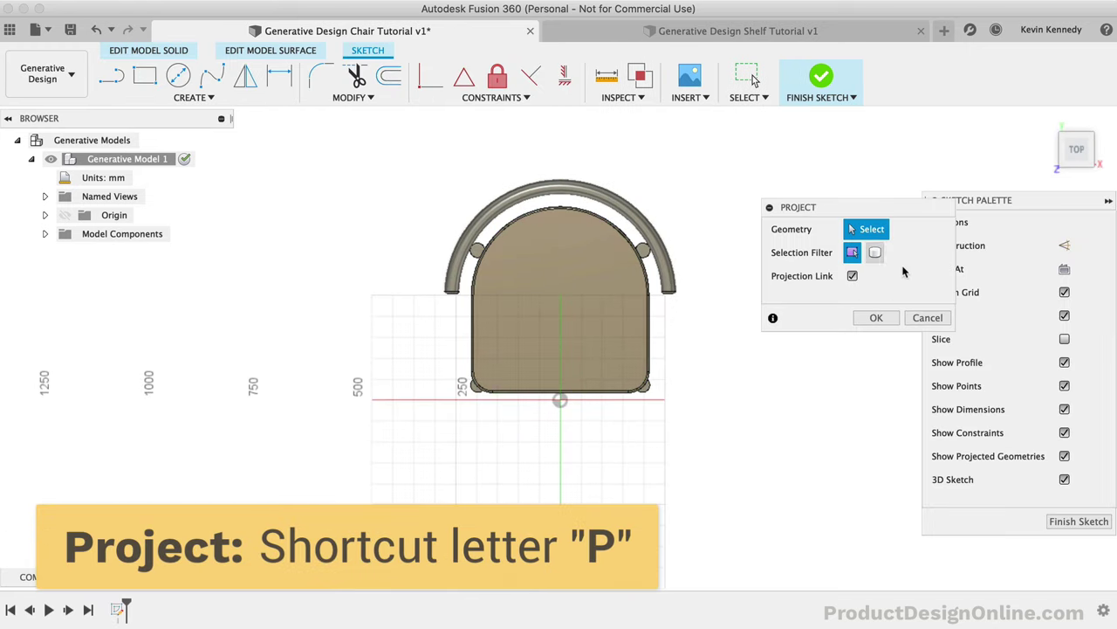
click(878, 253)
click(641, 220)
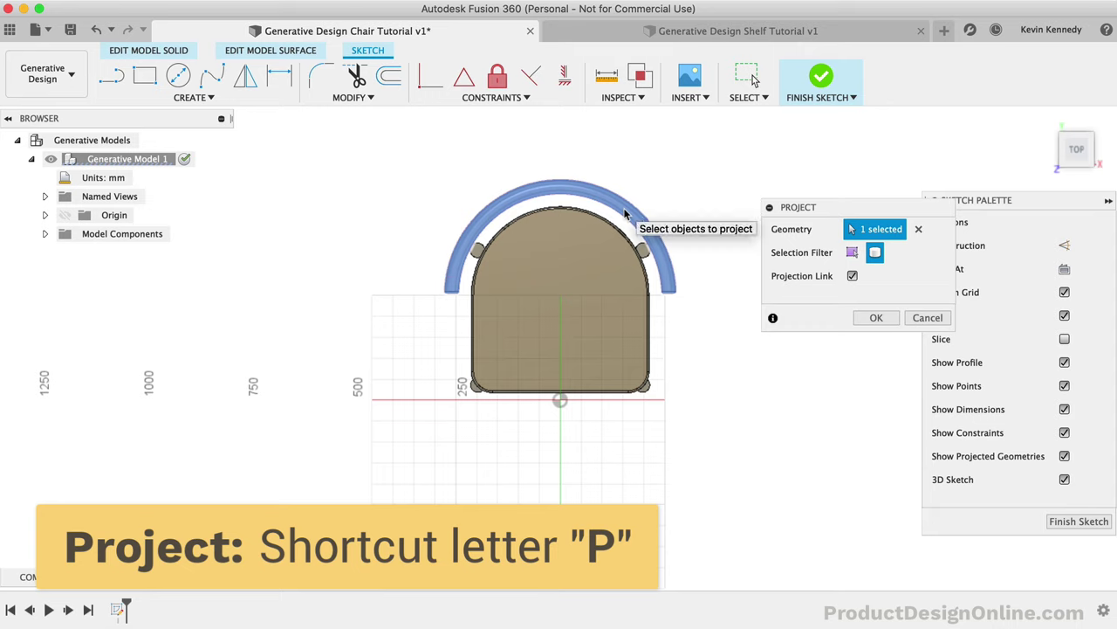
click(870, 318)
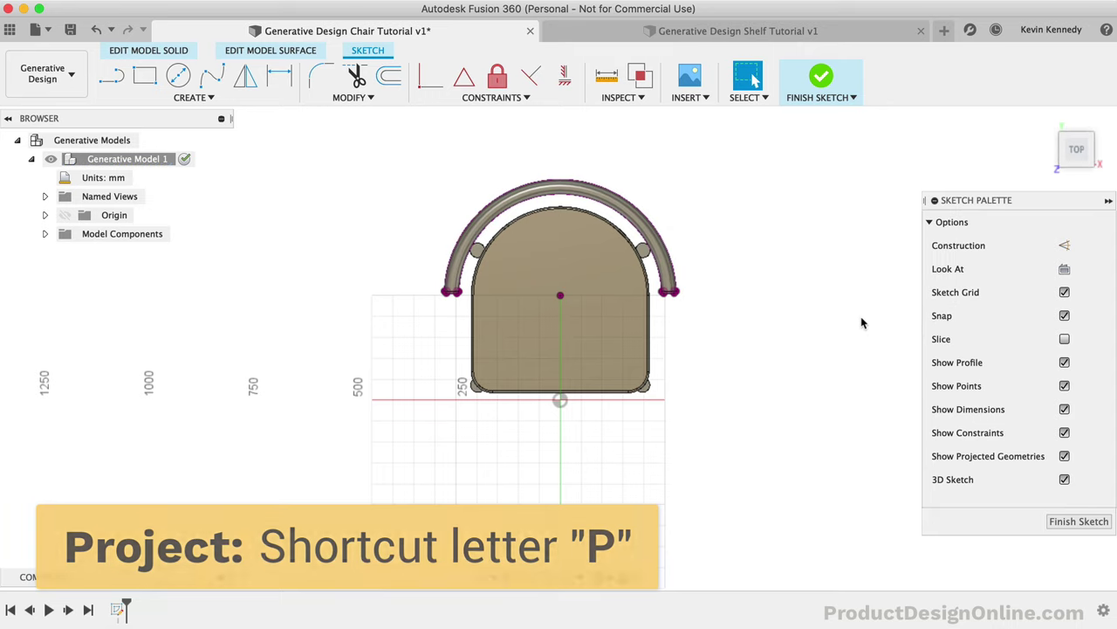
Step: Draw three lines from the arc ends around the seat to close the profile
key(l)
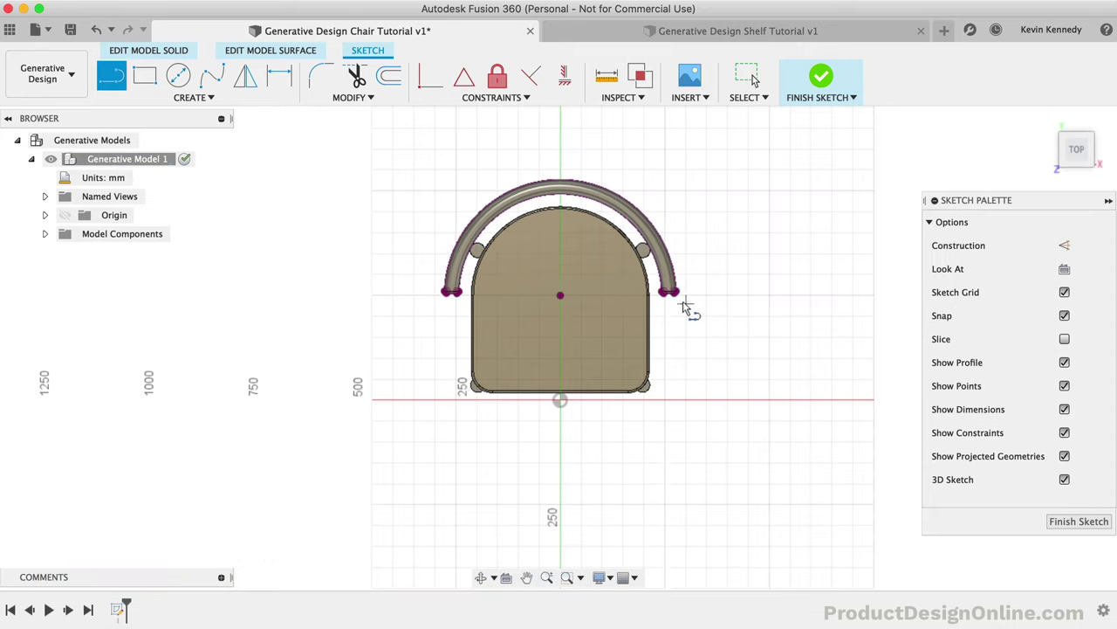
click(666, 292)
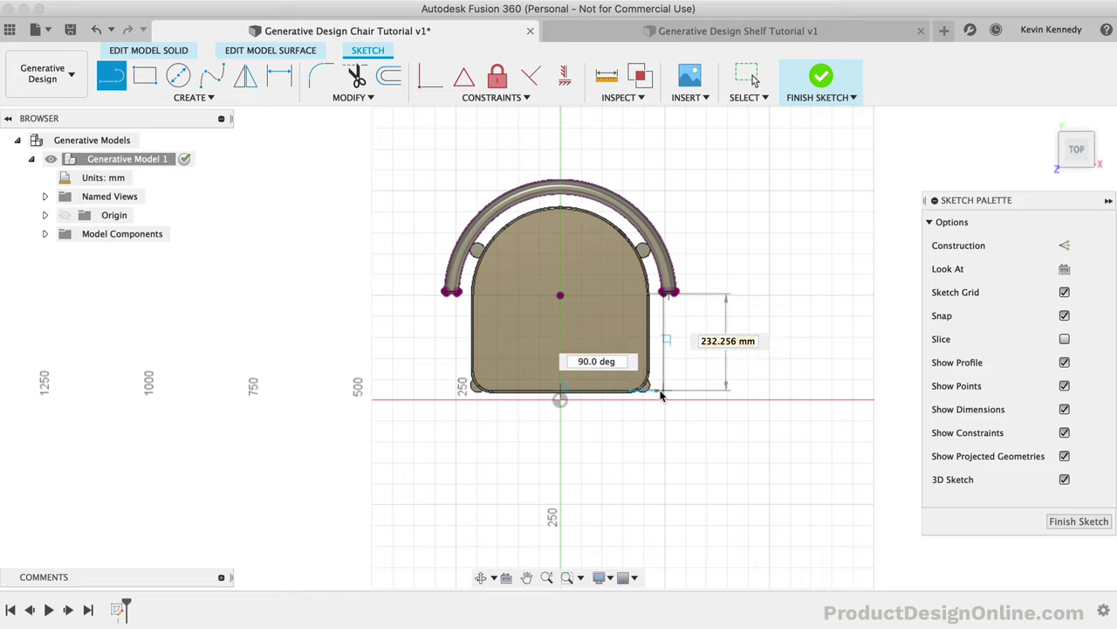
click(662, 395)
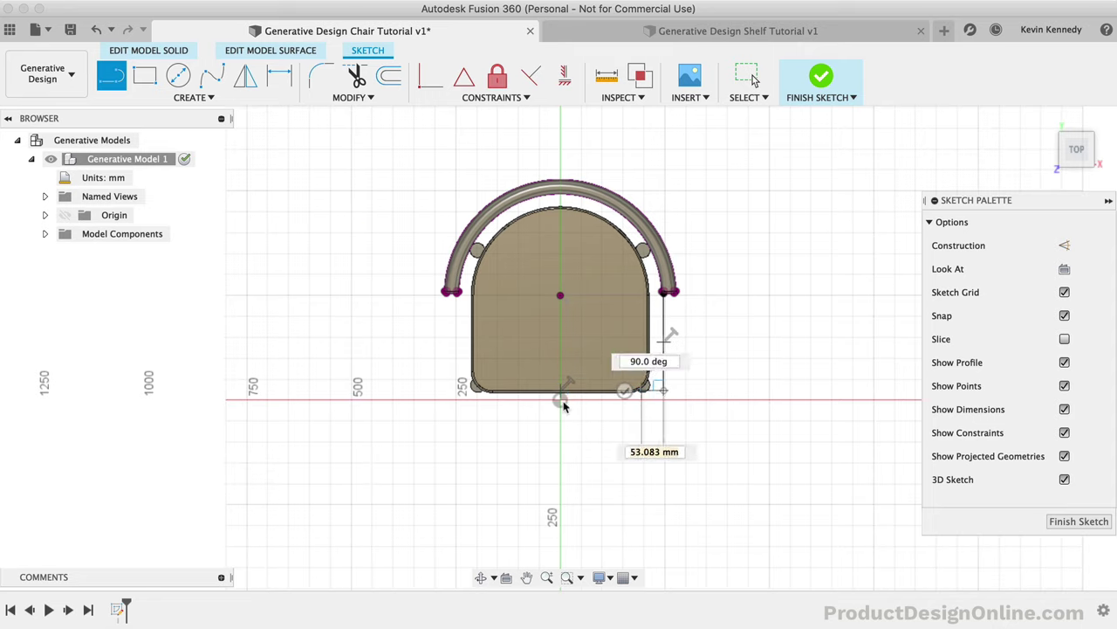
click(459, 391)
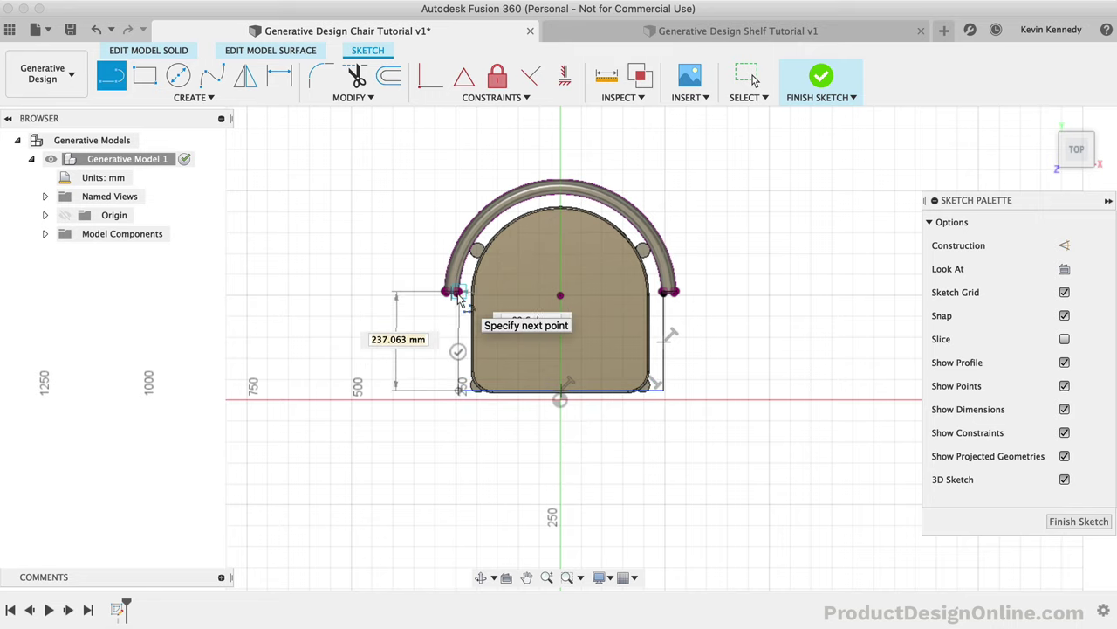
click(454, 292)
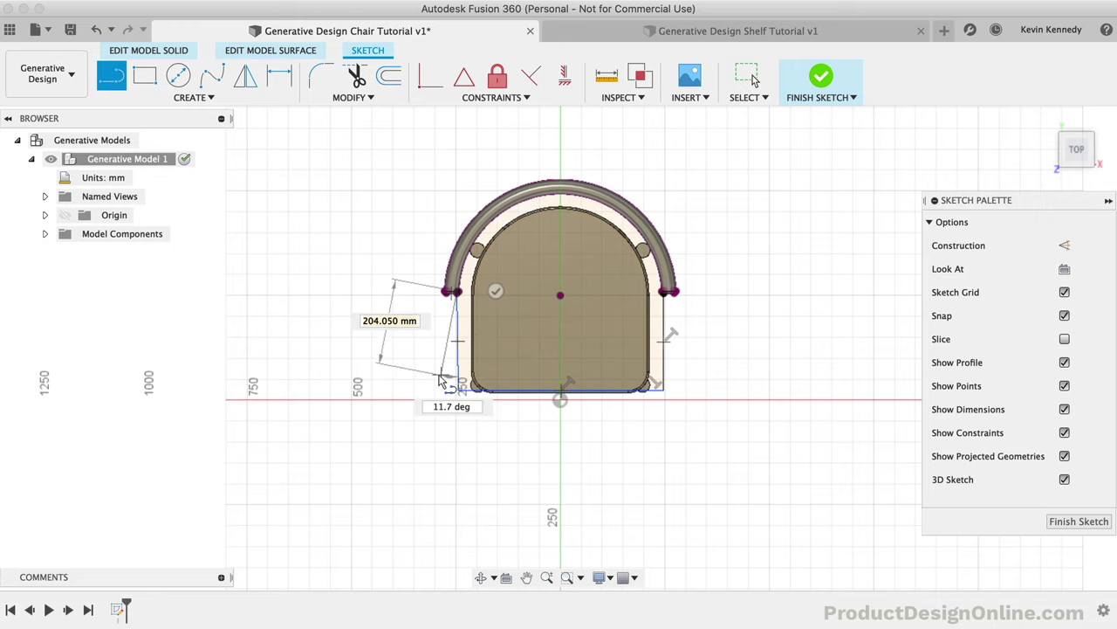
key(Escape)
key(e)
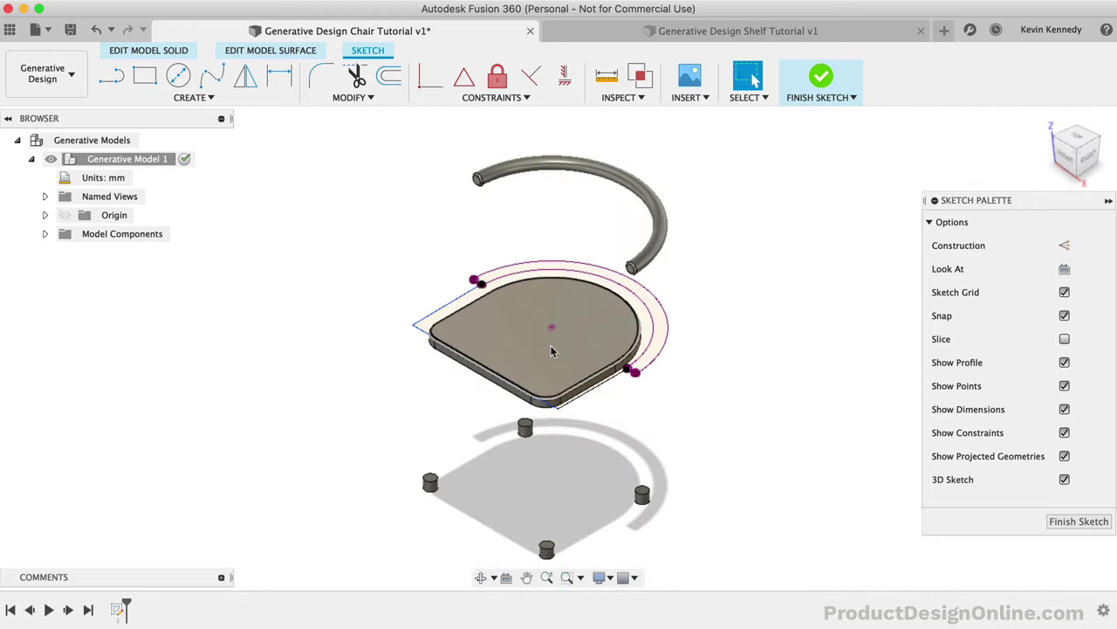
Step: Extrude the closed sketch profile 400 mm upward as a new body
click(519, 335)
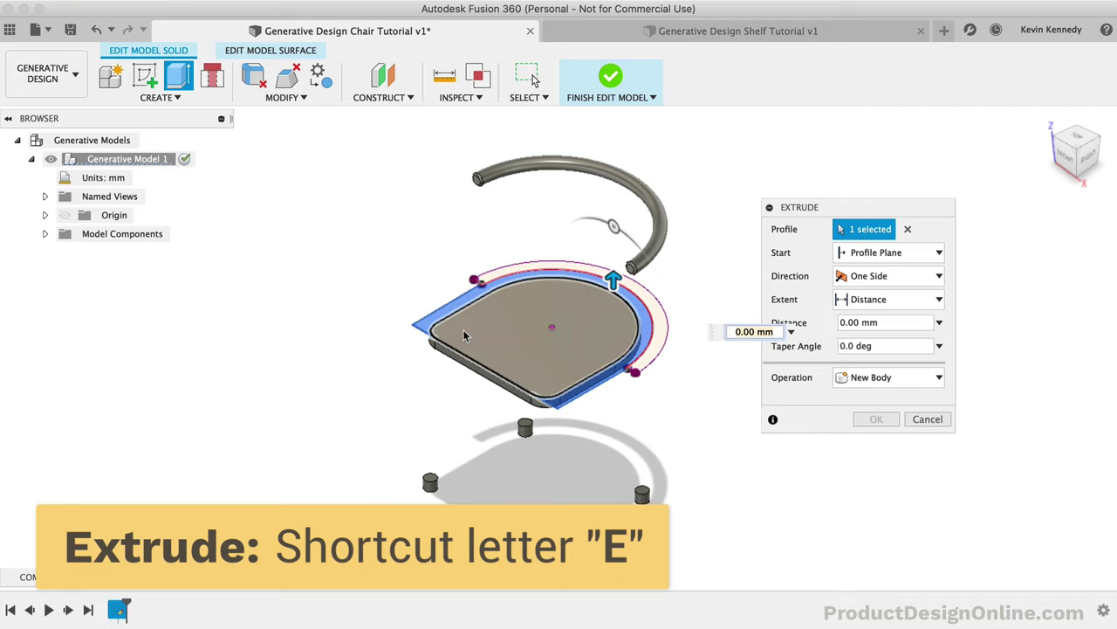
drag(547, 316, 542, 166)
click(864, 377)
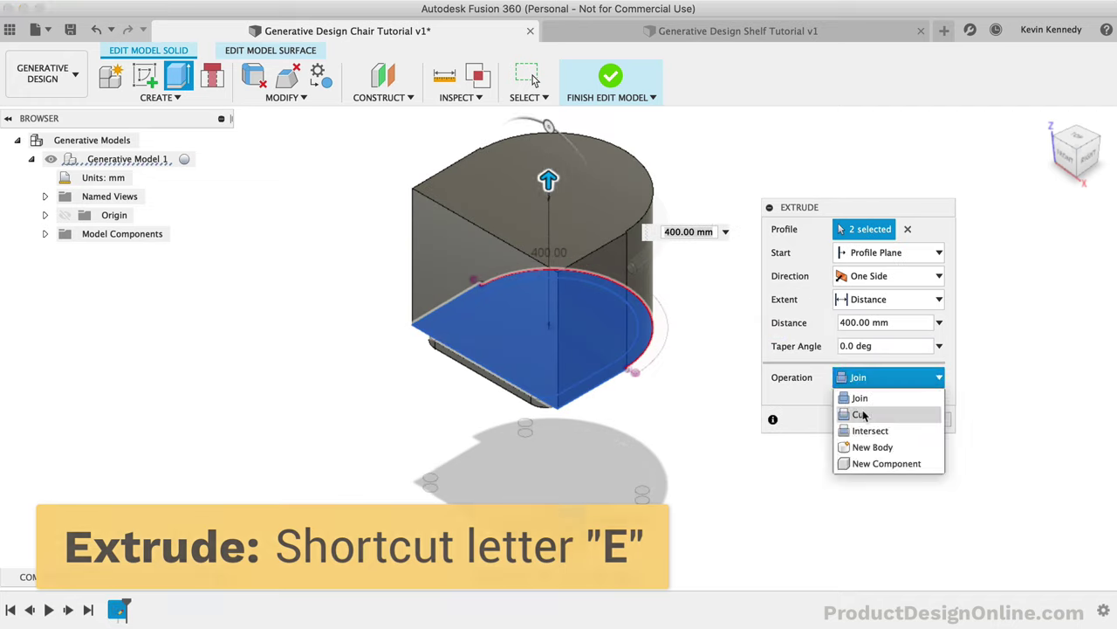
click(911, 447)
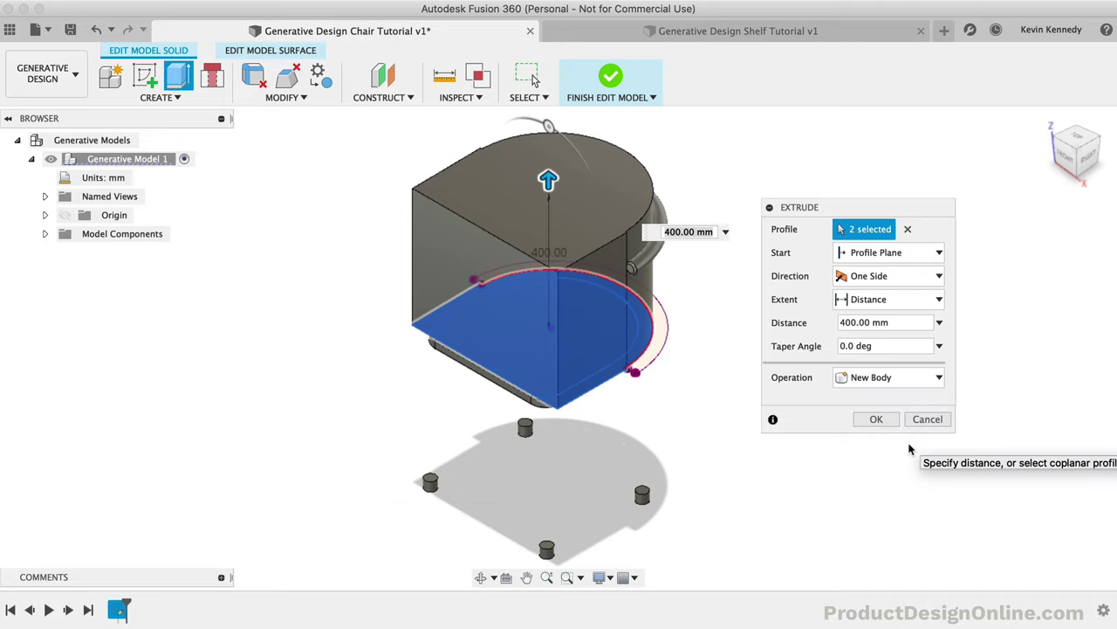
click(880, 419)
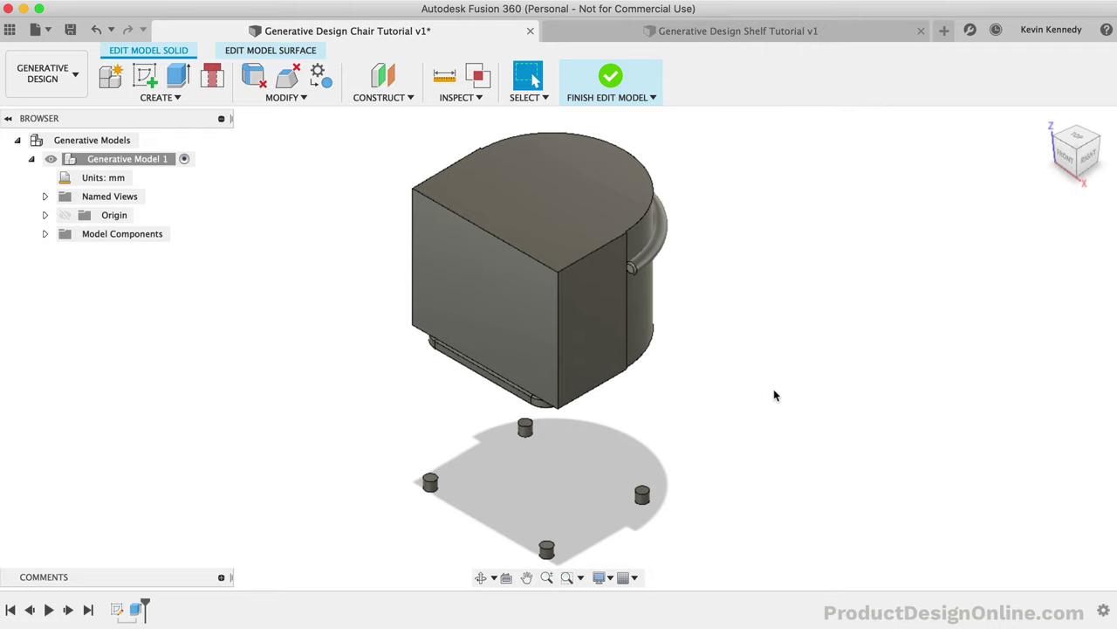
Step: From below, offset the model's bottom face outline inward
click(1073, 170)
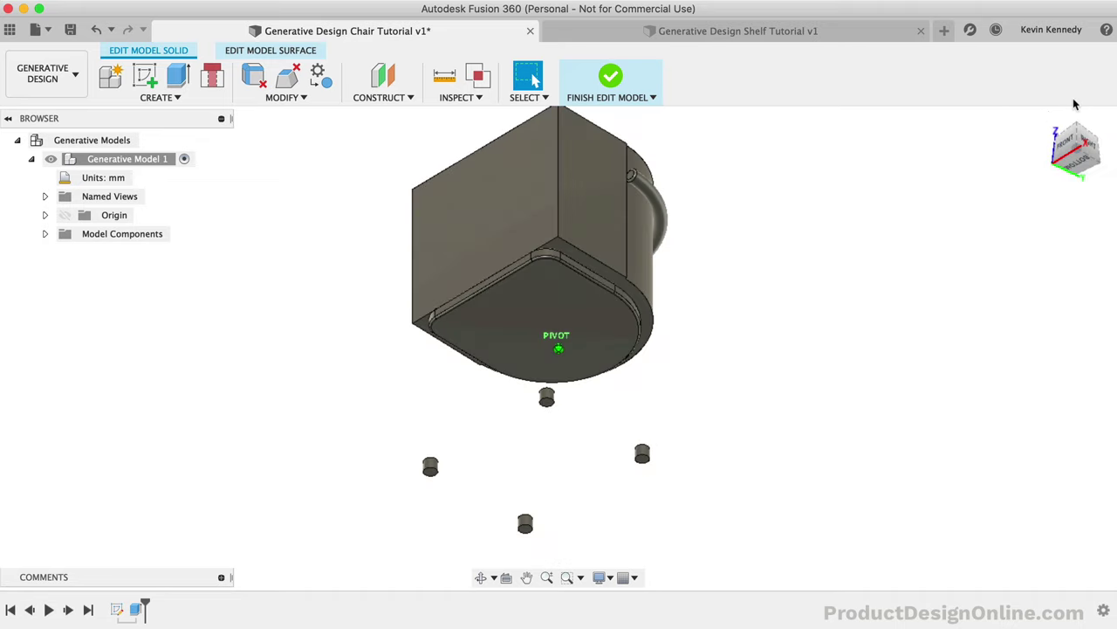
click(562, 302)
key(o)
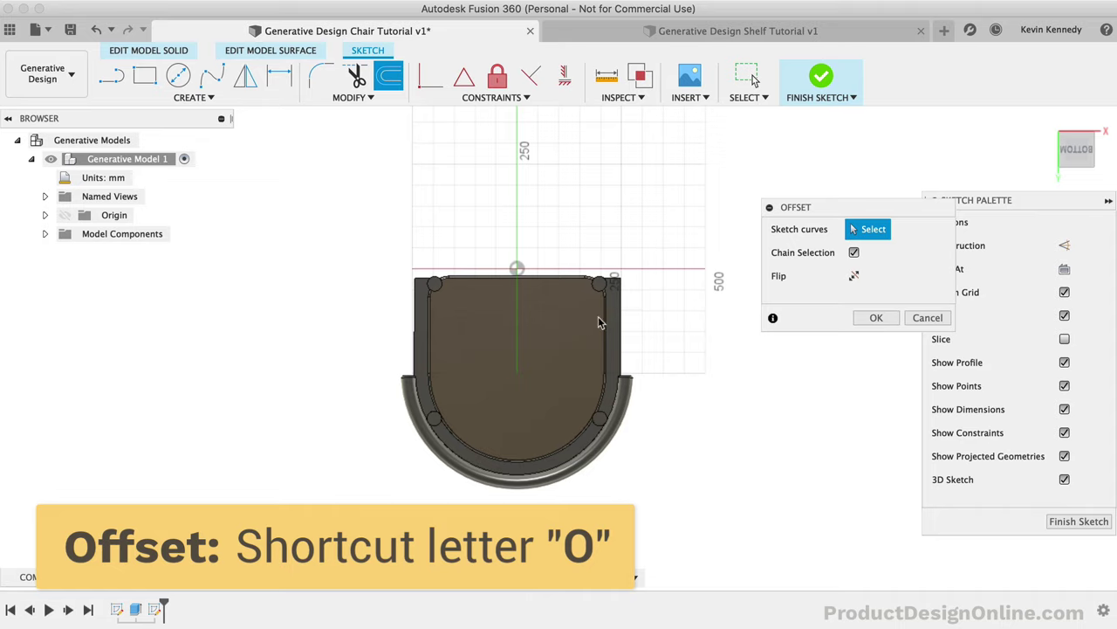
click(602, 322)
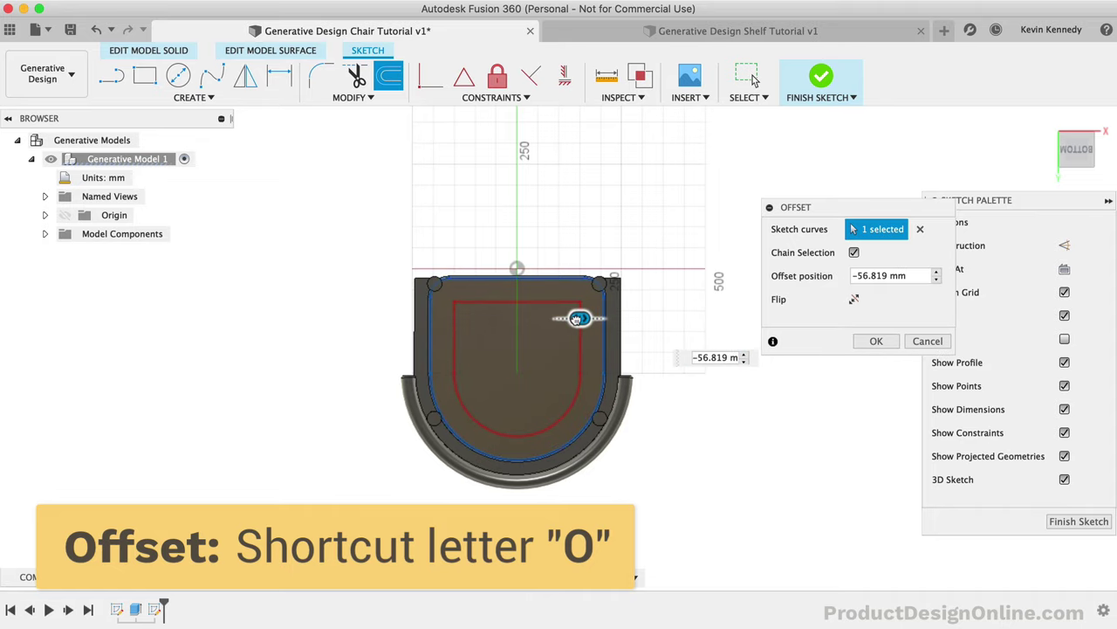
click(876, 341)
Step: Extrude the offset profile down to the small pin as a new body, using To Object extent
key(e)
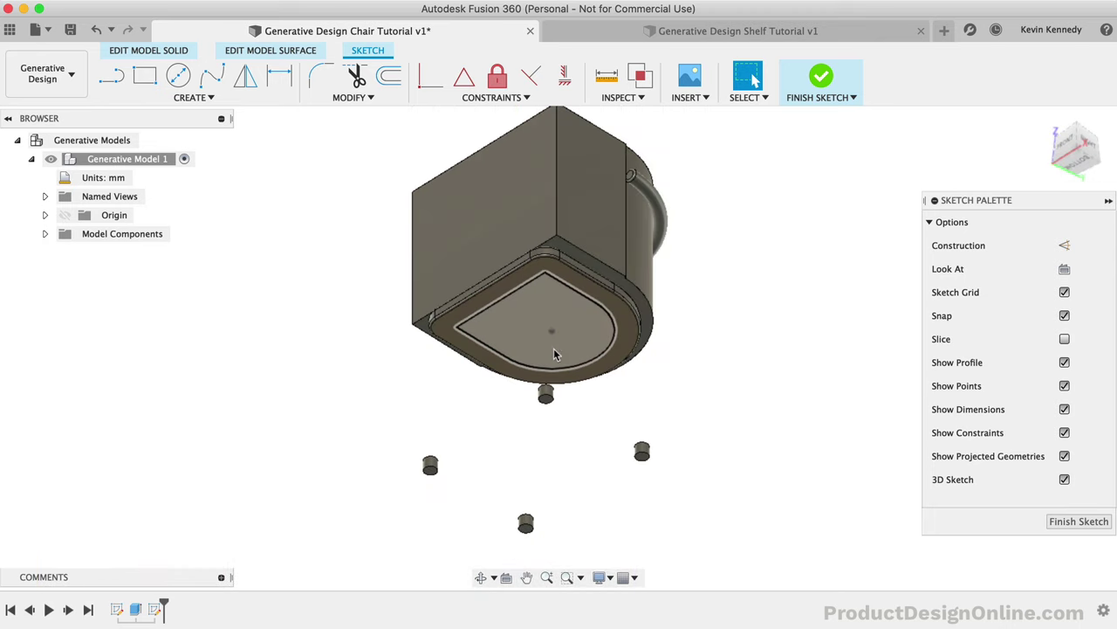
click(559, 341)
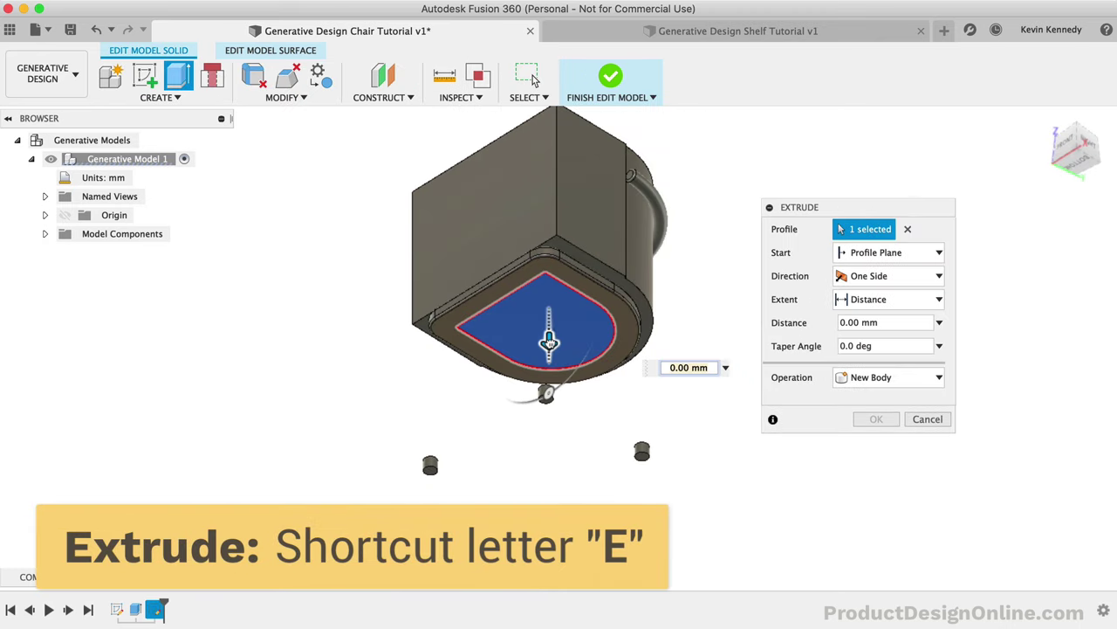
drag(550, 349, 549, 406)
click(873, 377)
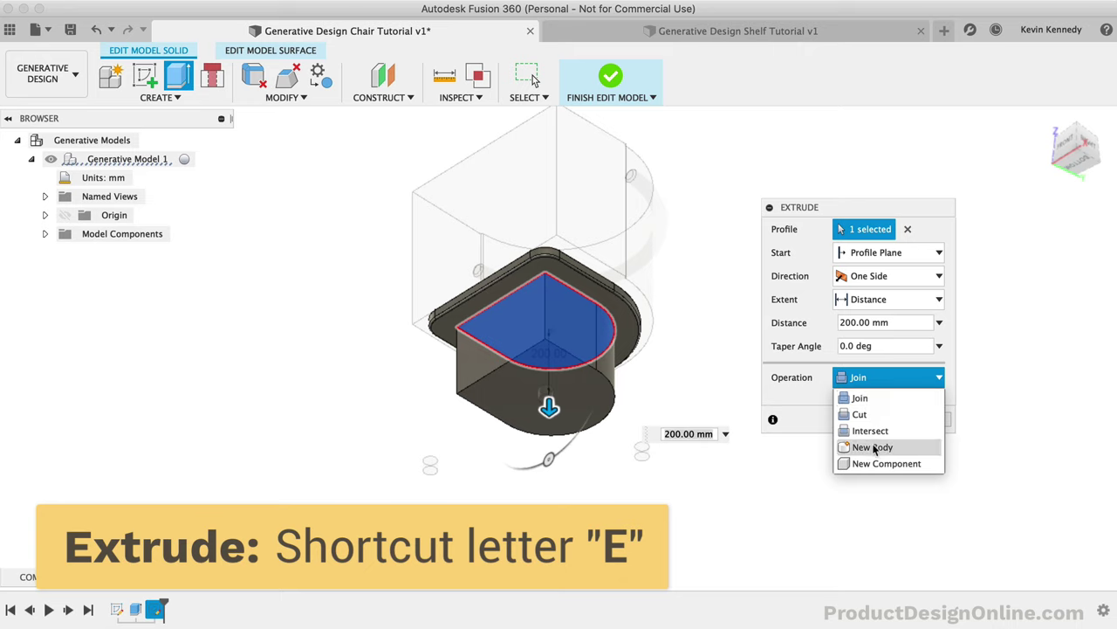
click(873, 447)
click(873, 299)
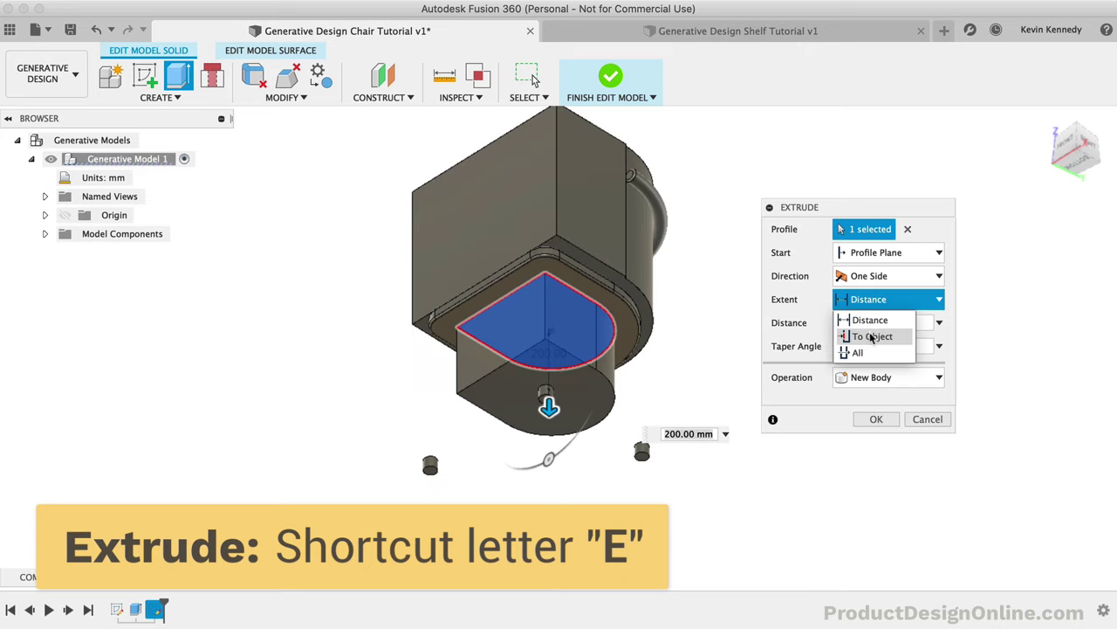
click(869, 335)
scroll(636, 479, up, 5)
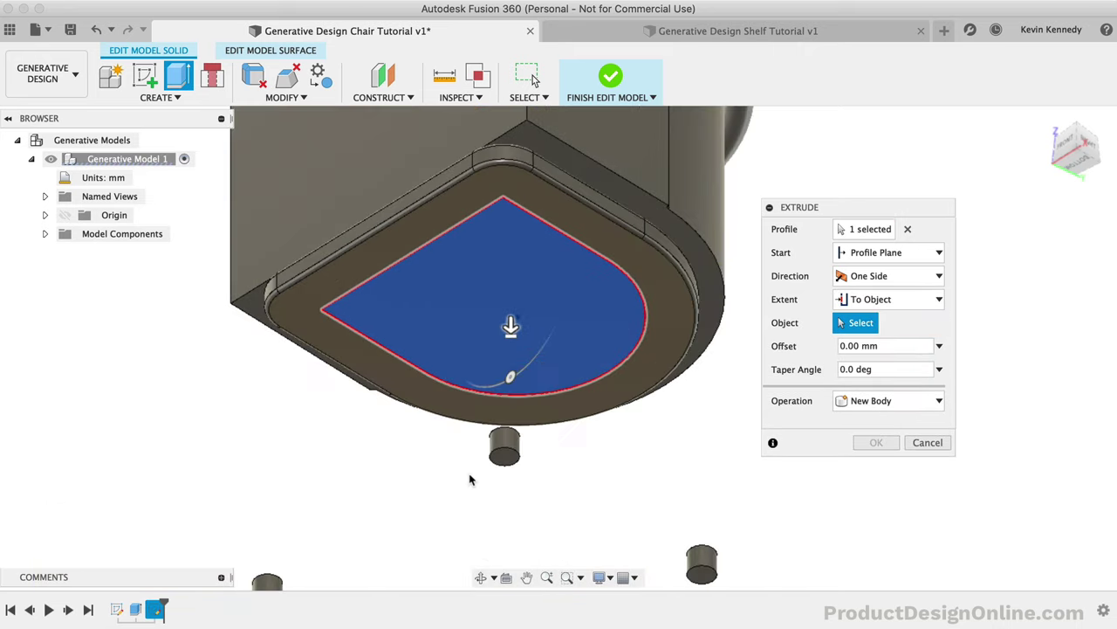
click(506, 455)
scroll(507, 463, down, 5)
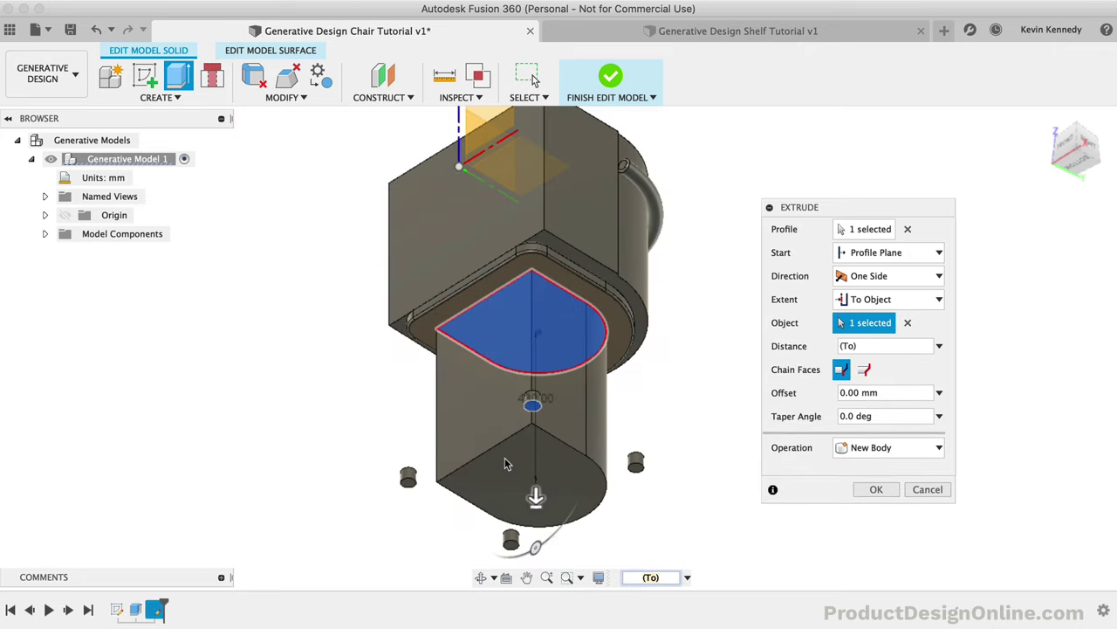
scroll(507, 464, down, 2)
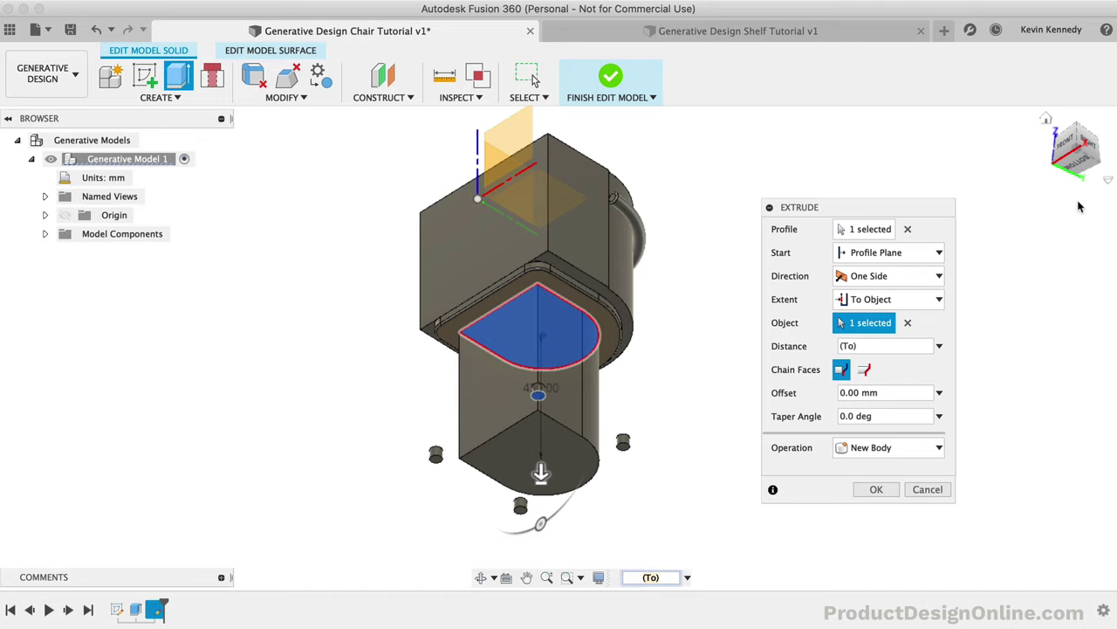
drag(1076, 144, 1071, 183)
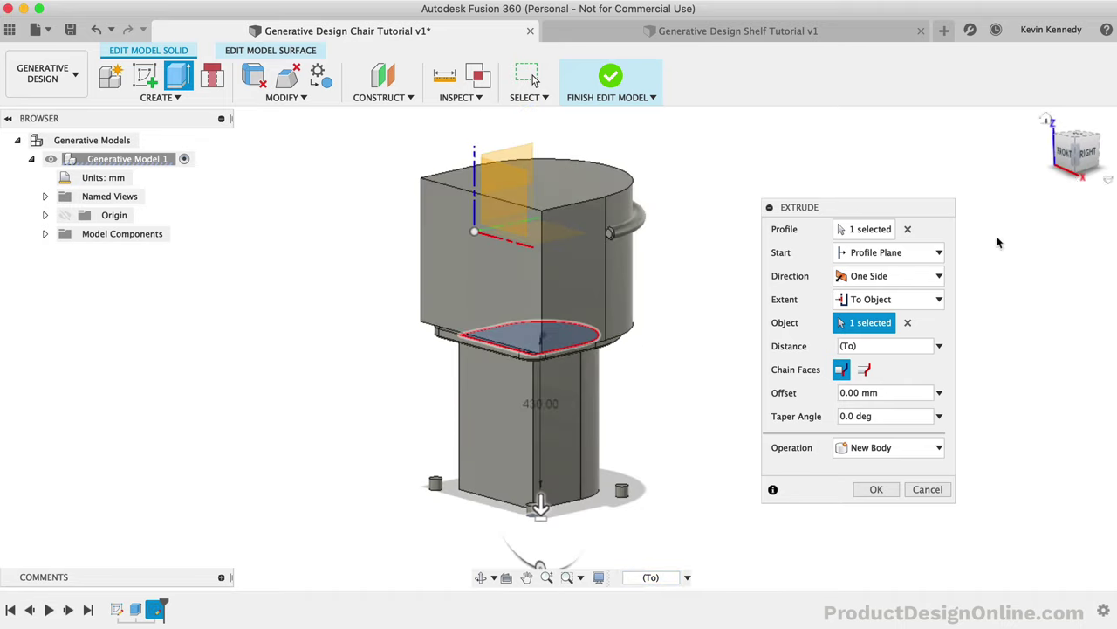
click(880, 490)
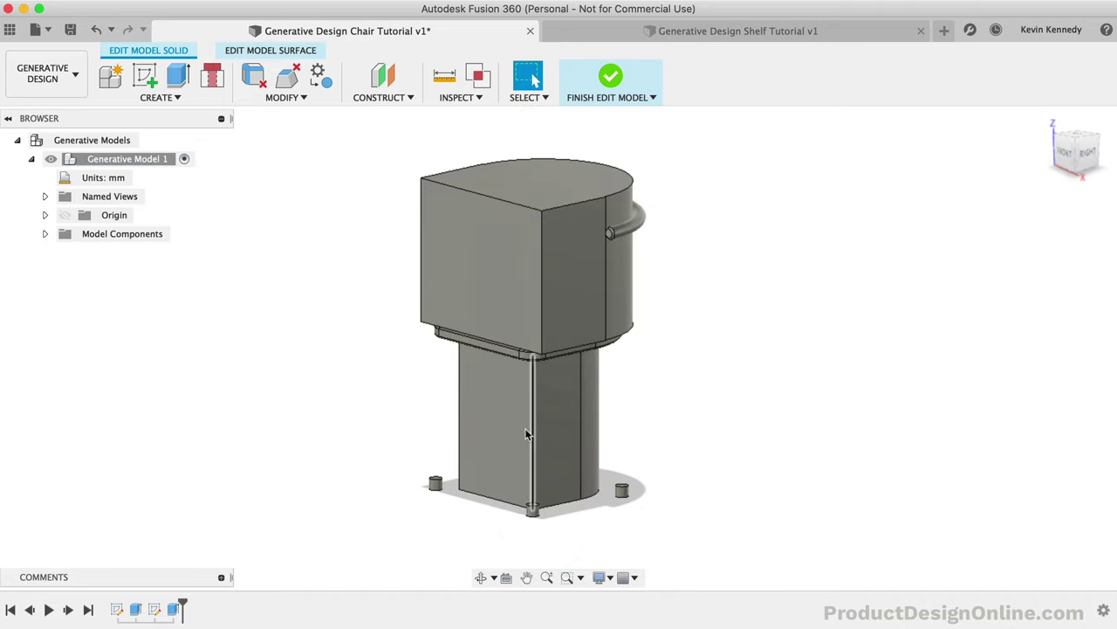
Step: Free-orbit to the underside and start a sketch on a pin's bottom face
click(493, 577)
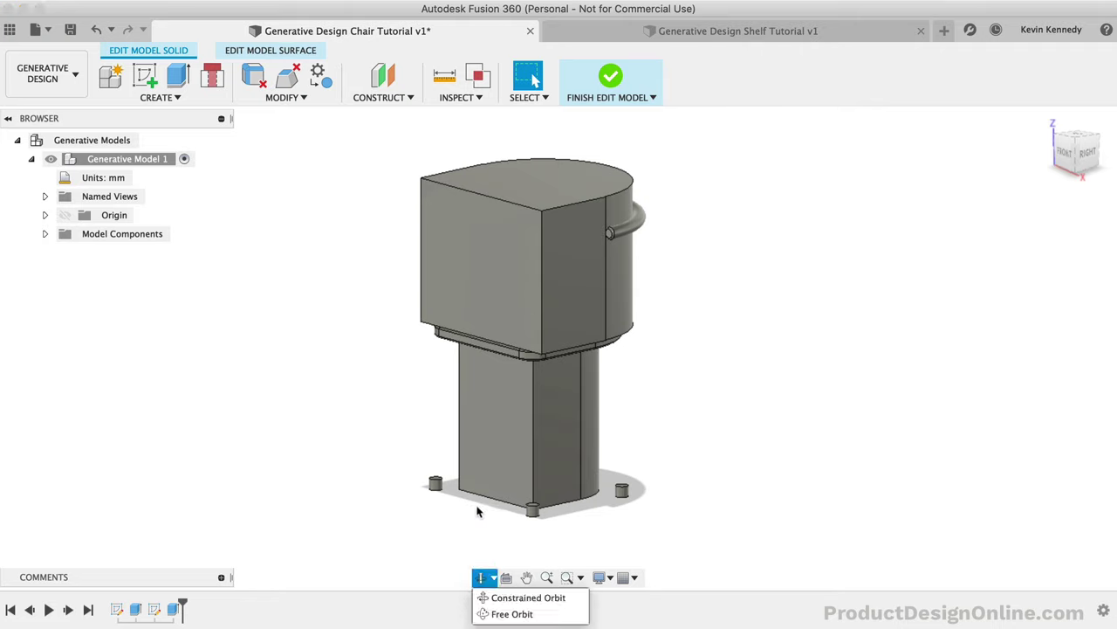
click(503, 616)
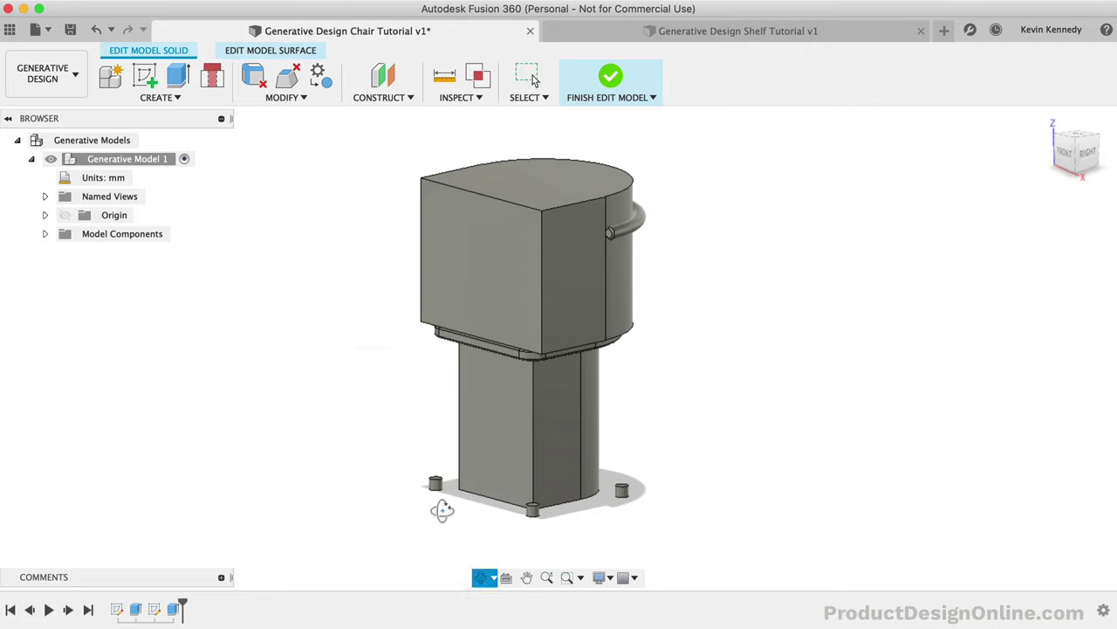
drag(407, 449, 479, 352)
key(Escape)
scroll(495, 296, up, 3)
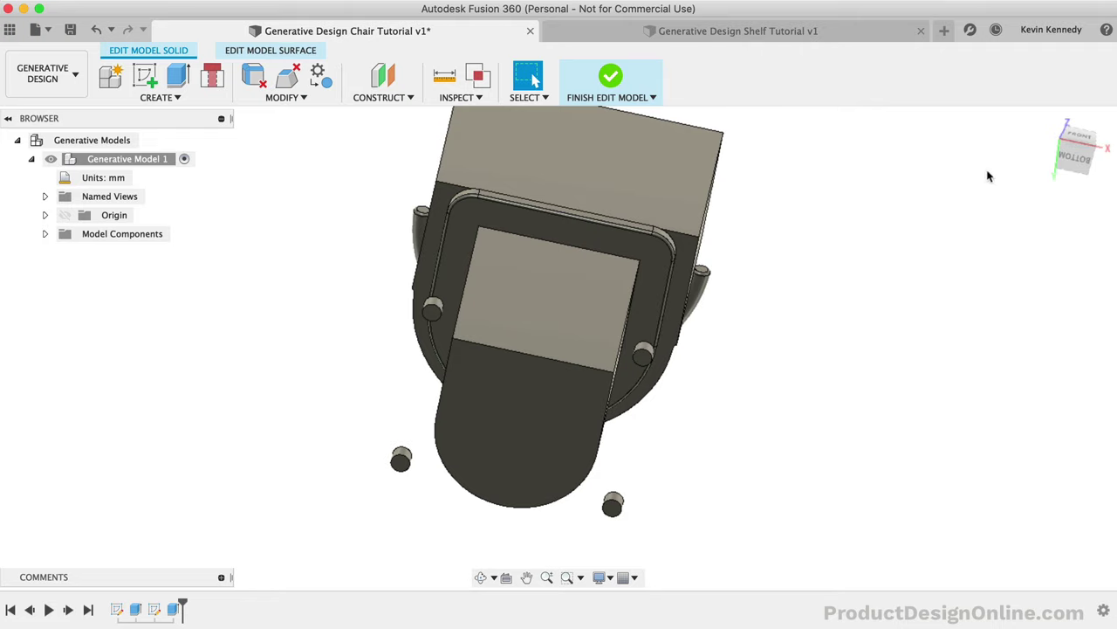
mouse_move(1046, 122)
click(432, 314)
right_click(431, 315)
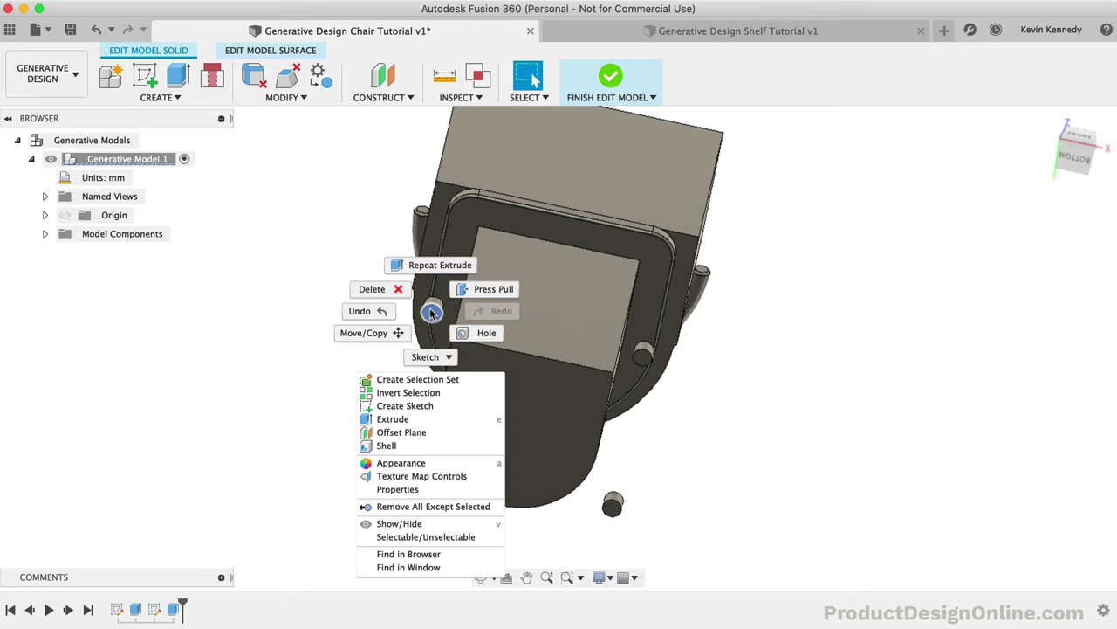
click(419, 406)
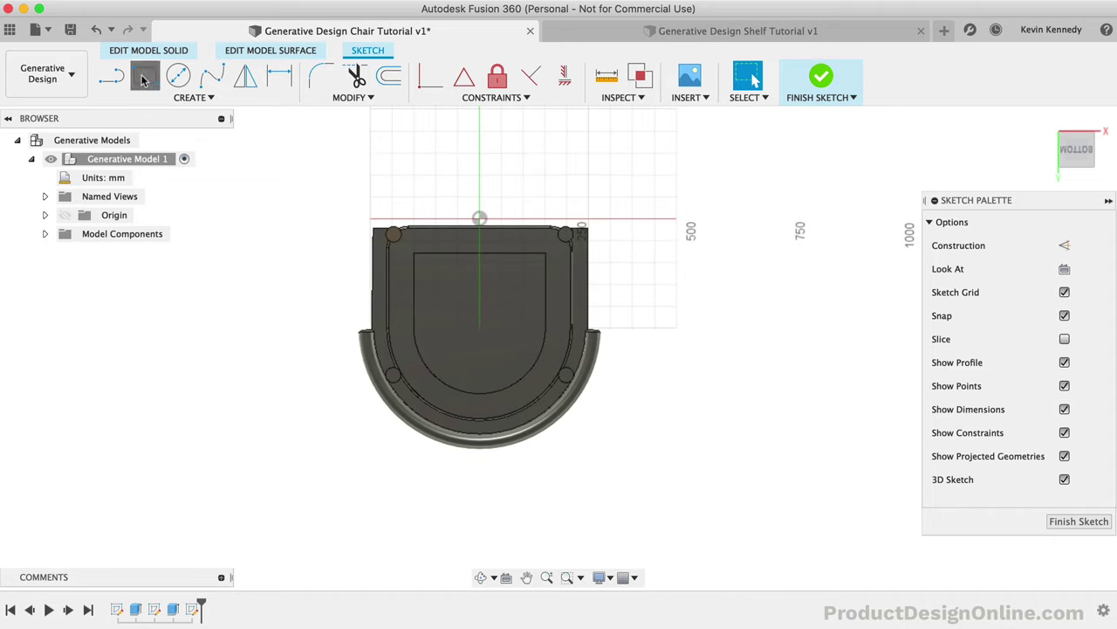
Step: Draw a rectangle around the chair footprint and extrude it into a 100 mm new plate body
click(145, 76)
click(227, 171)
click(773, 518)
key(e)
click(686, 429)
click(1045, 118)
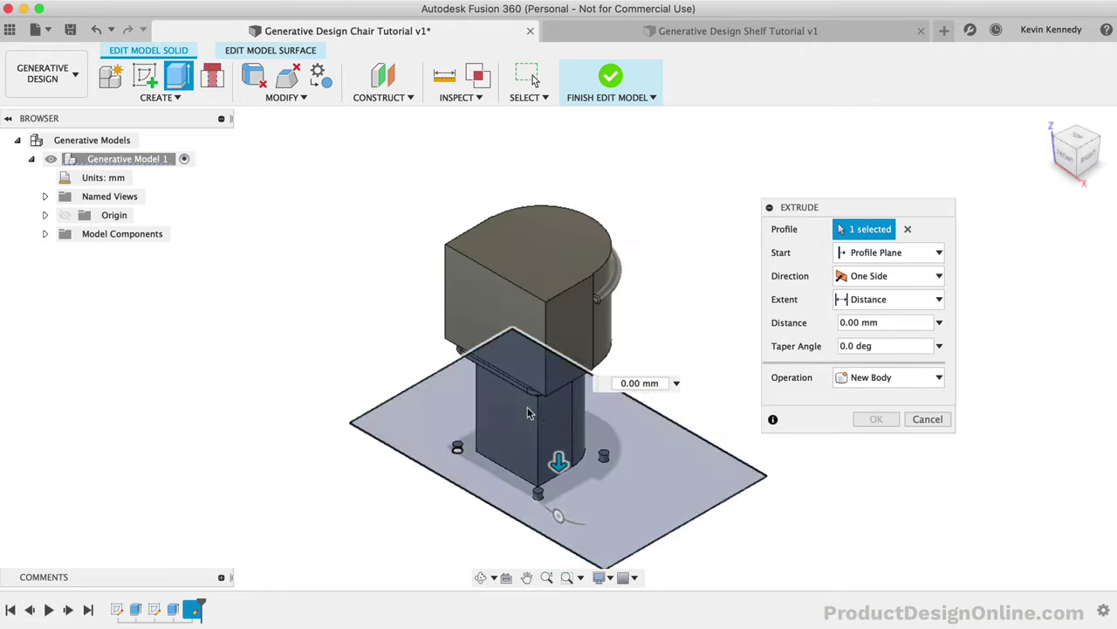
drag(553, 456, 558, 484)
click(891, 377)
click(868, 445)
click(876, 419)
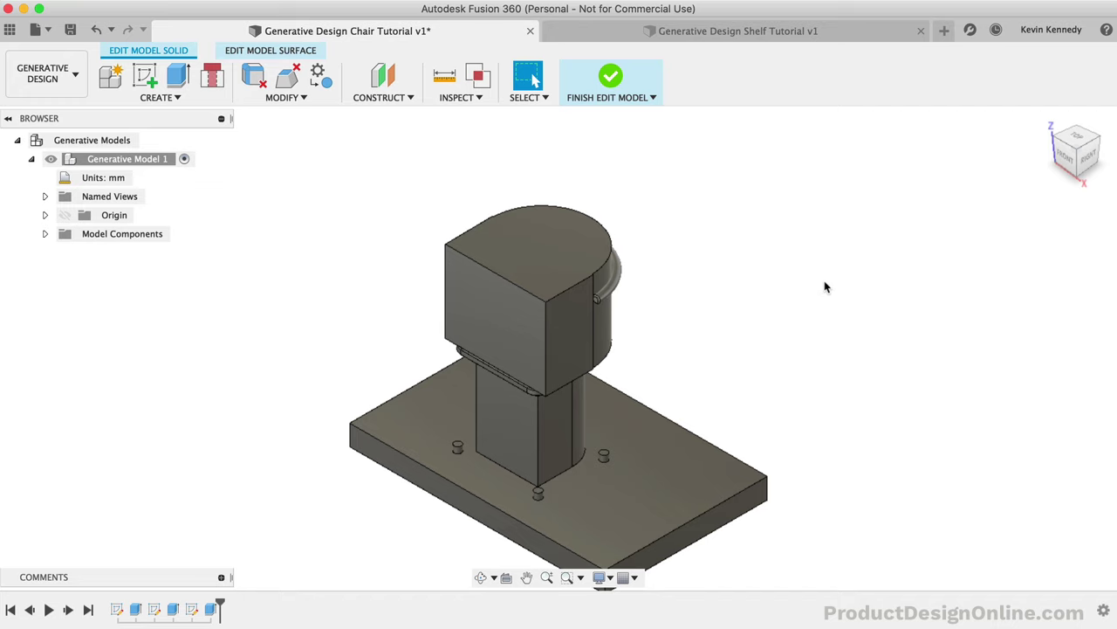
Step: Finish model editing, hide preserve geometry, and set the back block, column and slab as obstacle geometry
click(613, 81)
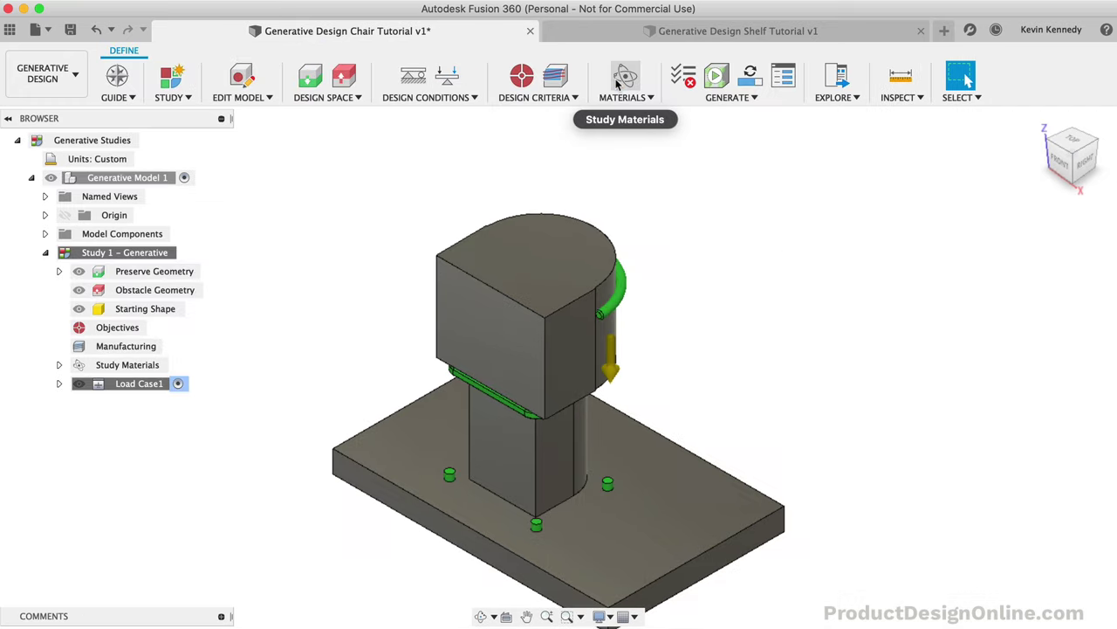
click(79, 270)
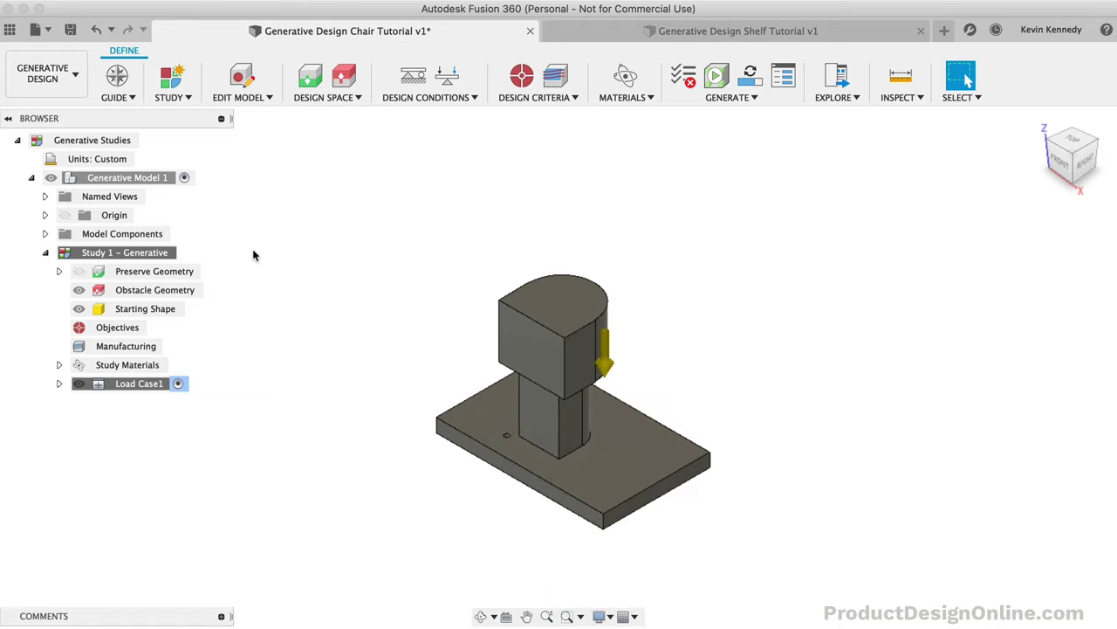
drag(373, 233, 757, 549)
scroll(721, 566, up, 5)
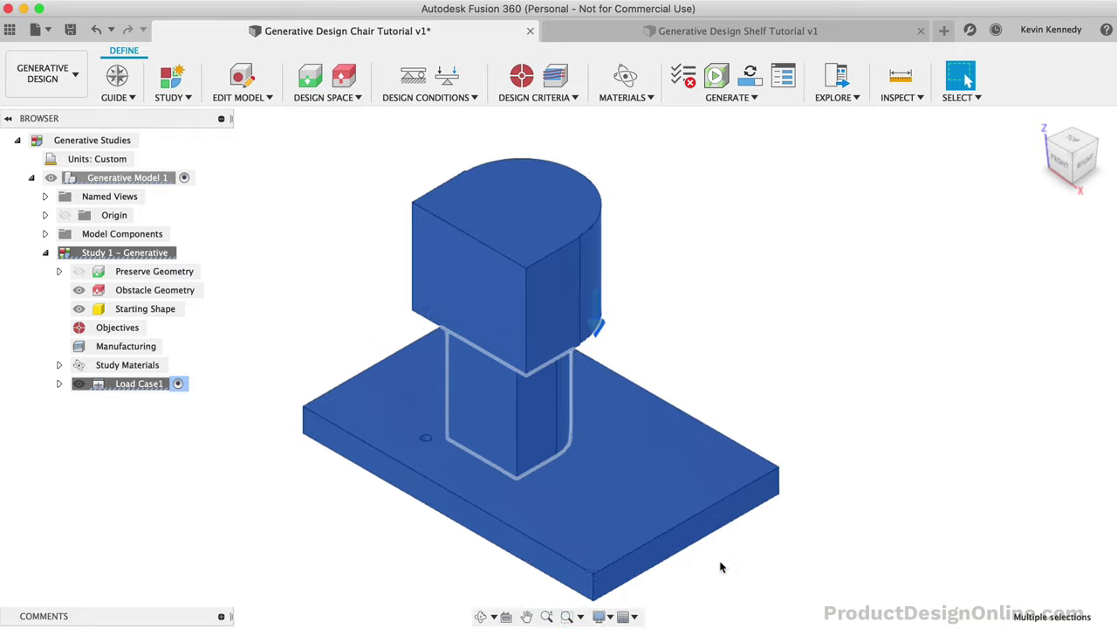
click(344, 79)
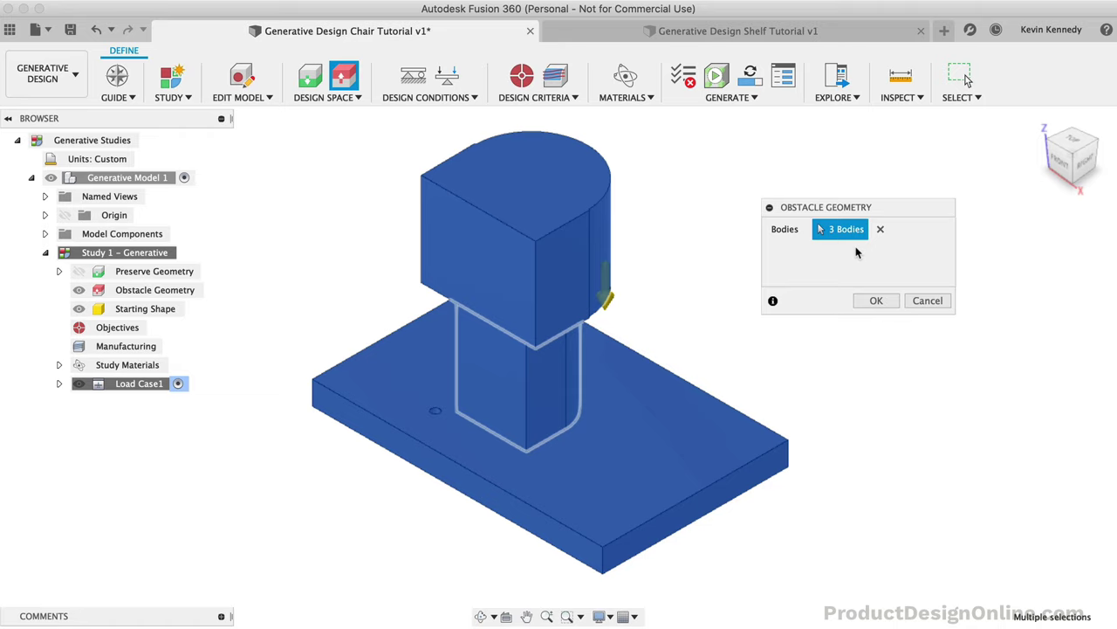
key(Return)
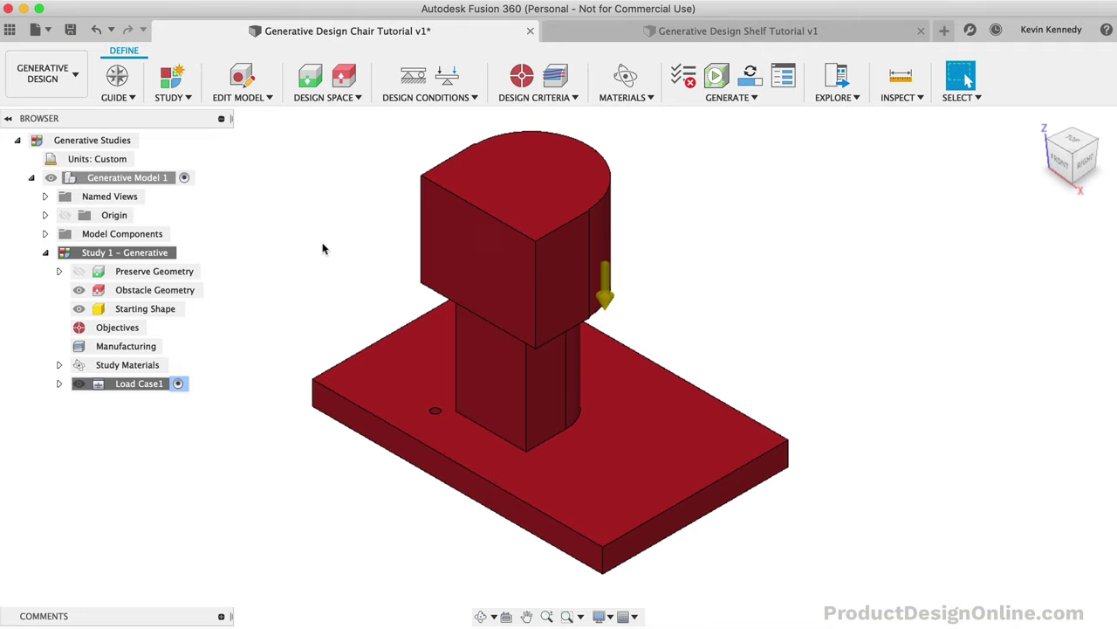
click(43, 73)
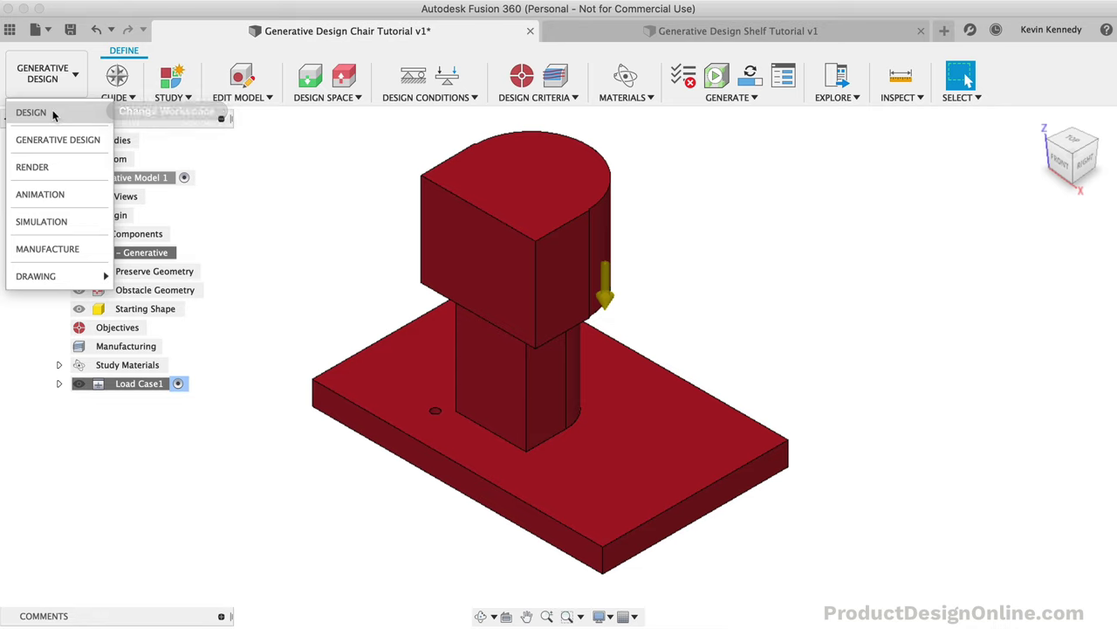
click(32, 113)
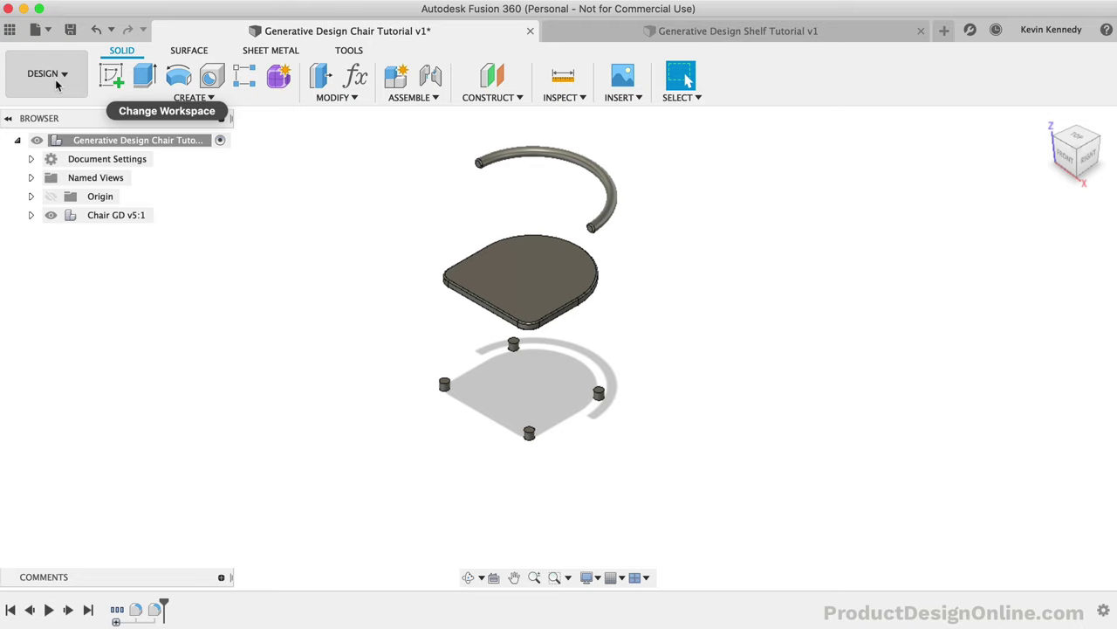
click(53, 81)
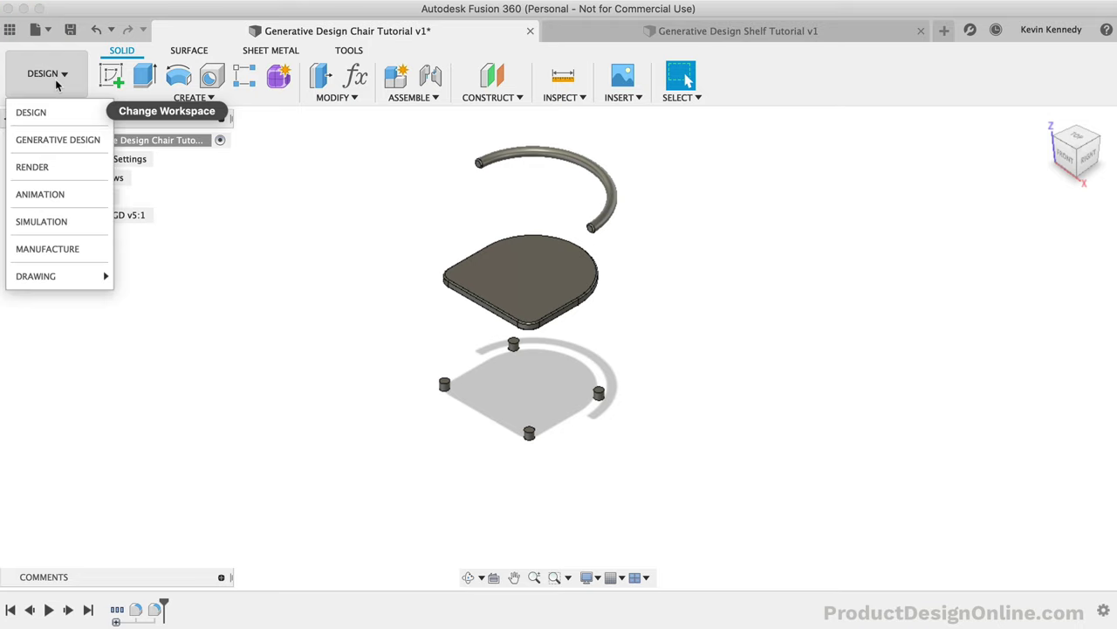
click(50, 140)
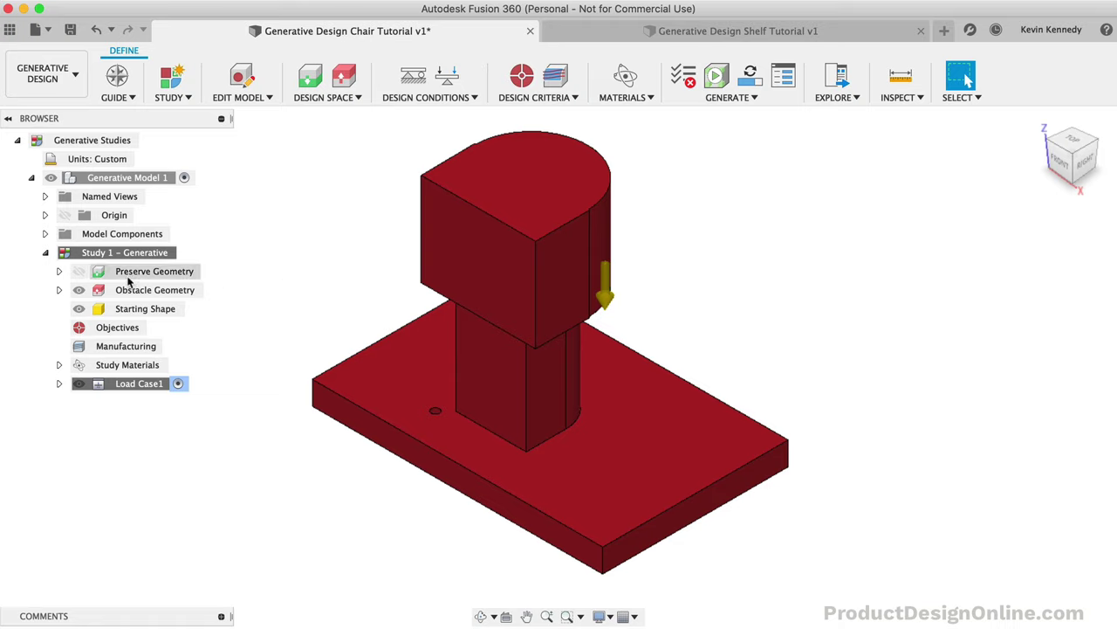
Step: Show preserve geometry, hide obstacle geometry, and view the pins from below
click(79, 272)
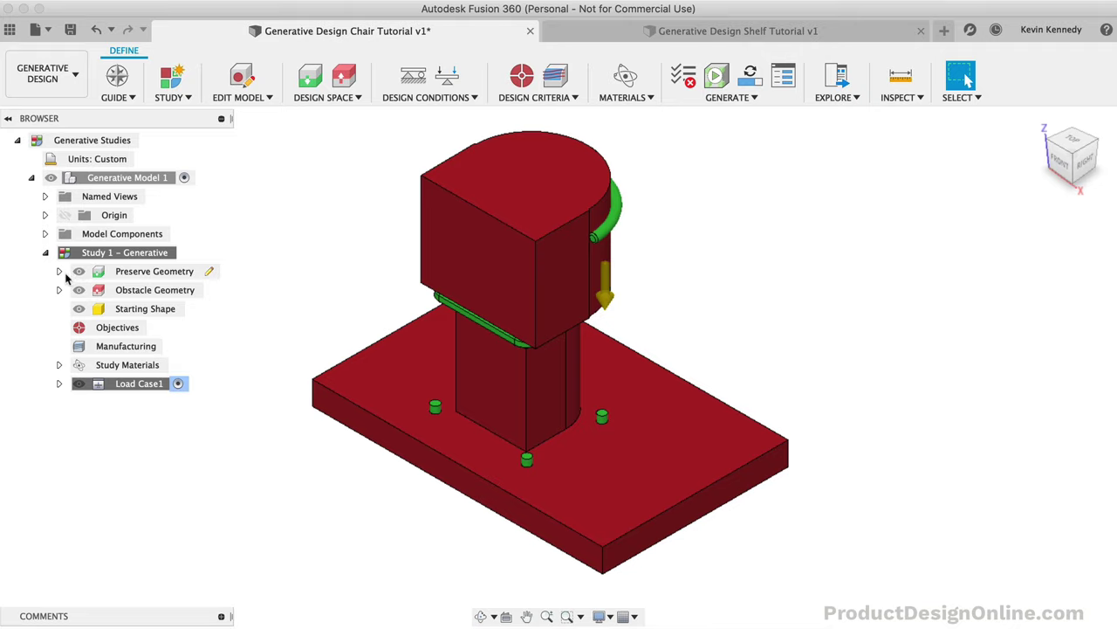
click(80, 291)
click(79, 290)
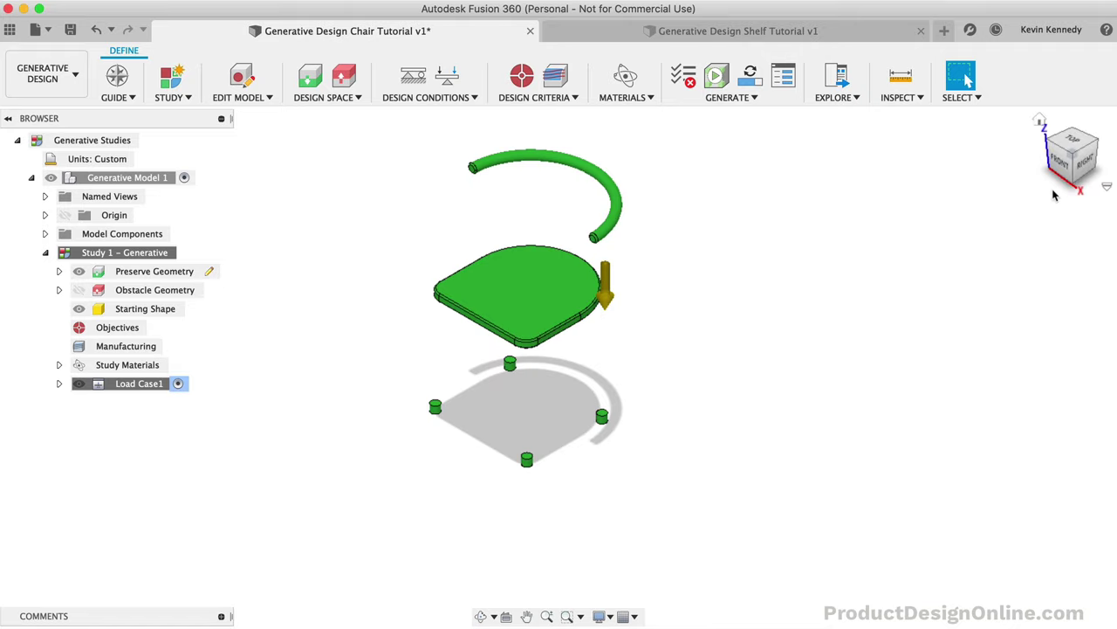
click(1072, 170)
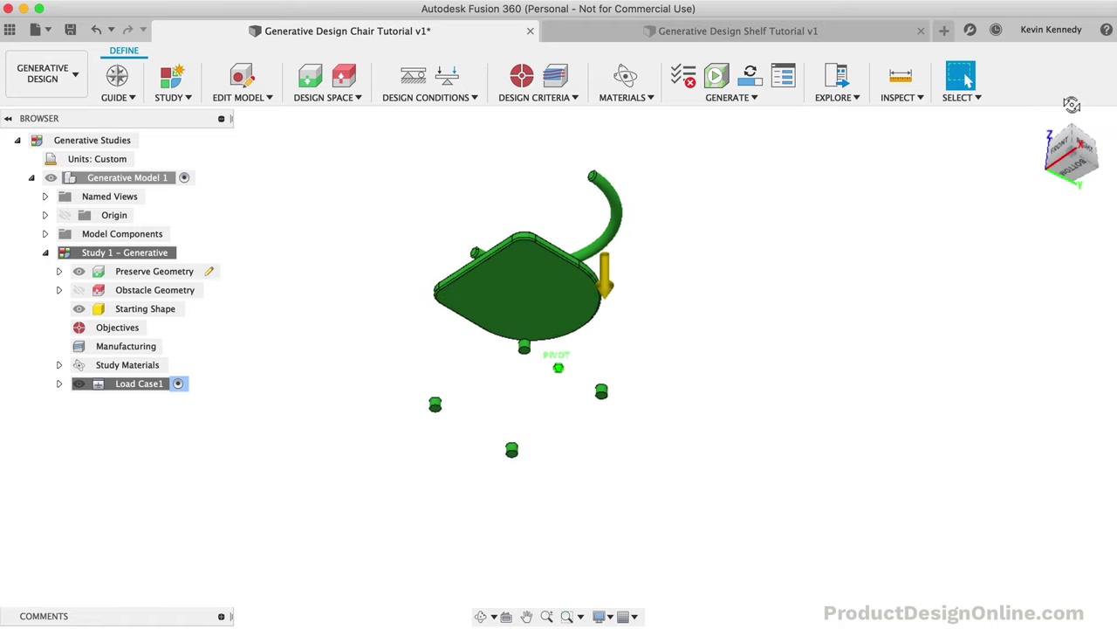
scroll(494, 521, up, 3)
scroll(494, 521, up, 2)
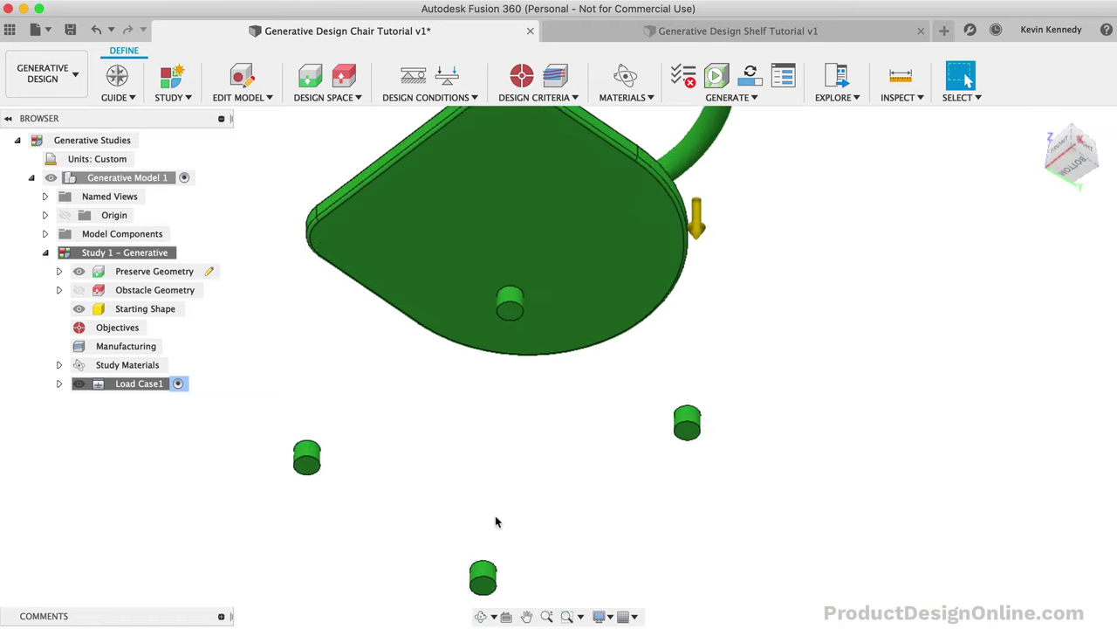
scroll(496, 521, up, 2)
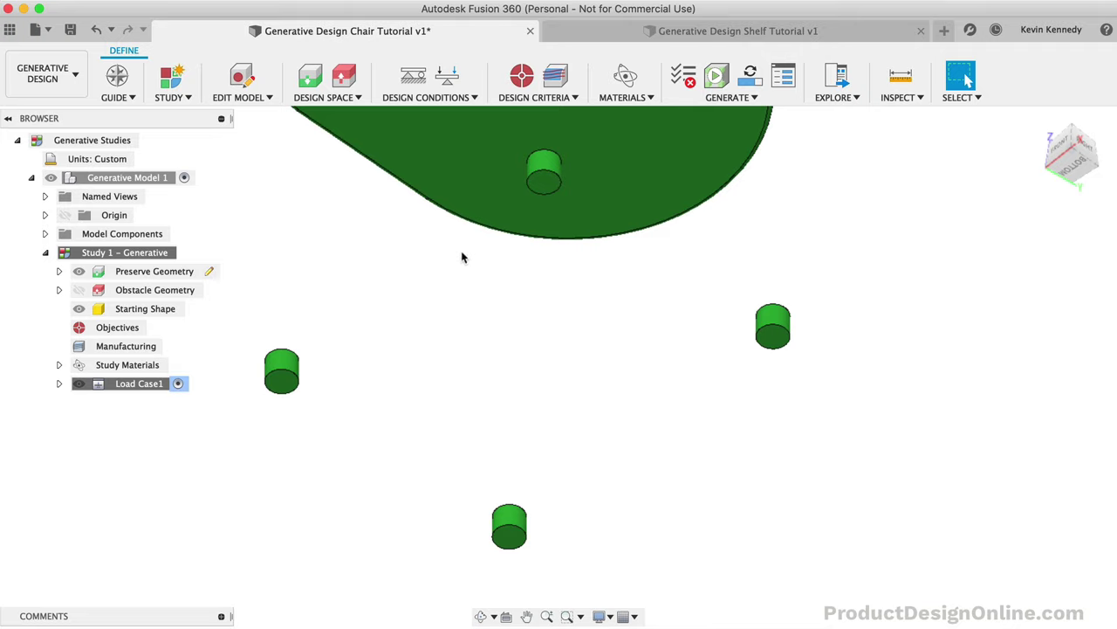
Step: Add a fixed structural constraint on the bottom faces of all four pins
click(413, 80)
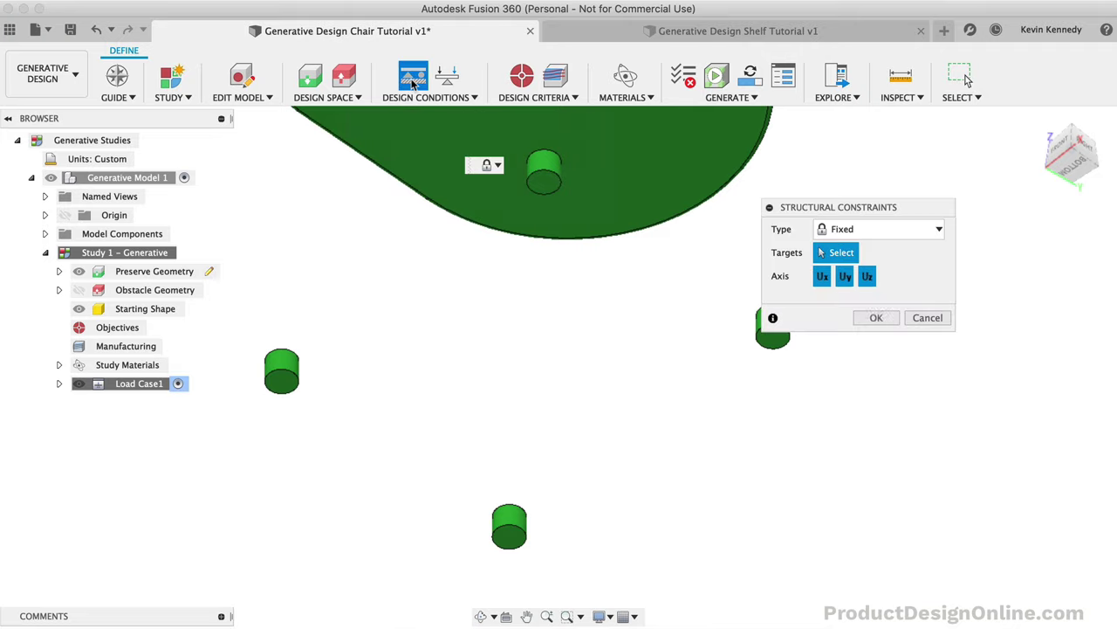
drag(886, 210, 991, 223)
click(542, 181)
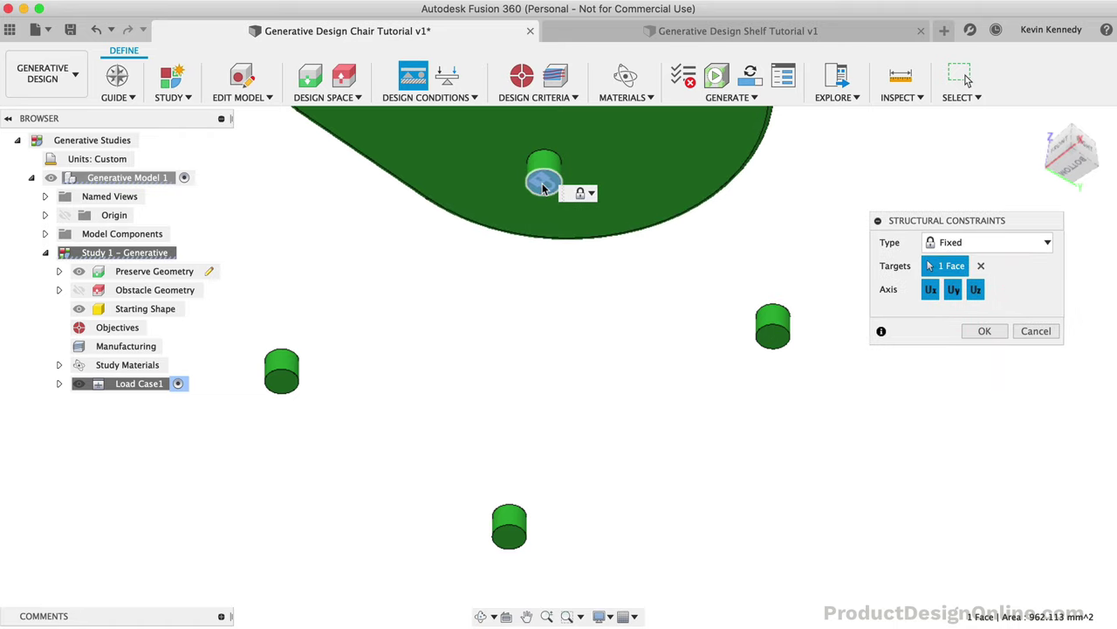
click(280, 381)
click(508, 533)
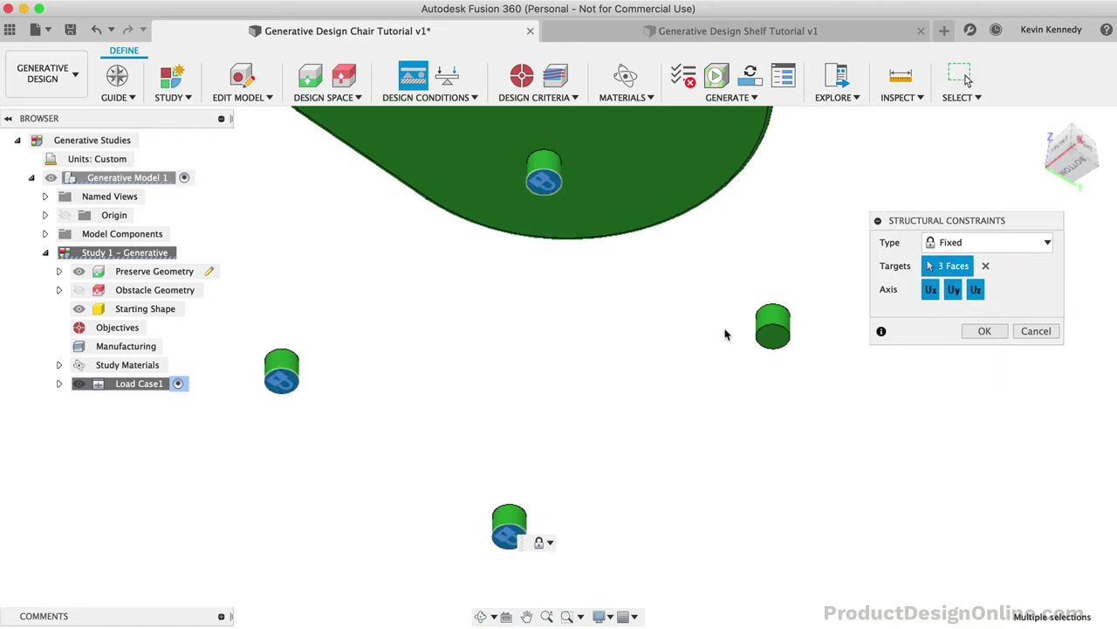
click(772, 339)
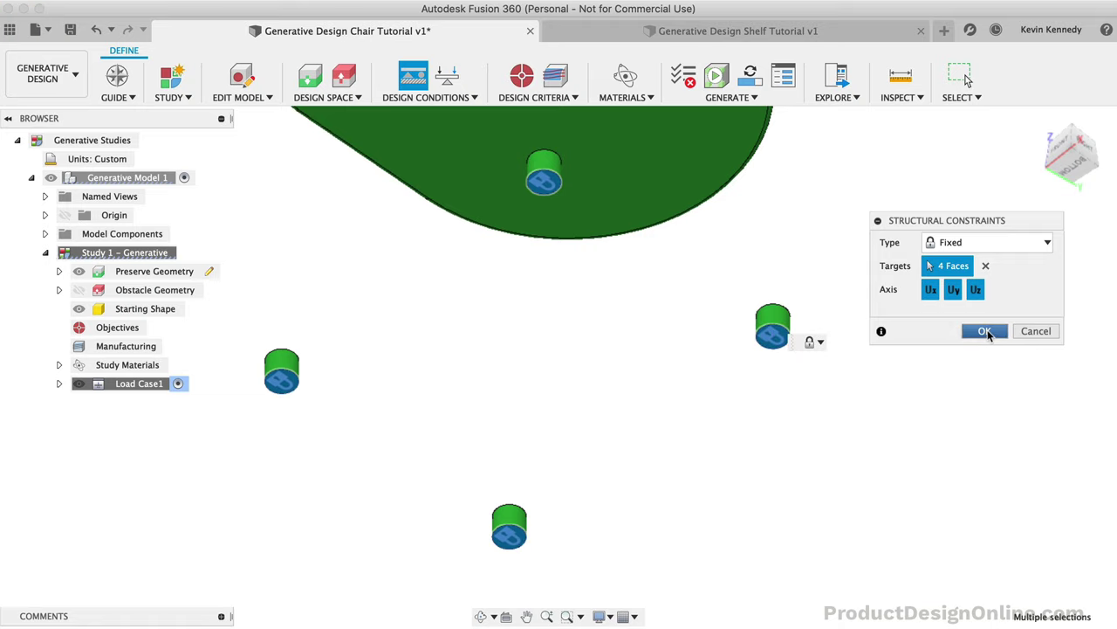
click(985, 331)
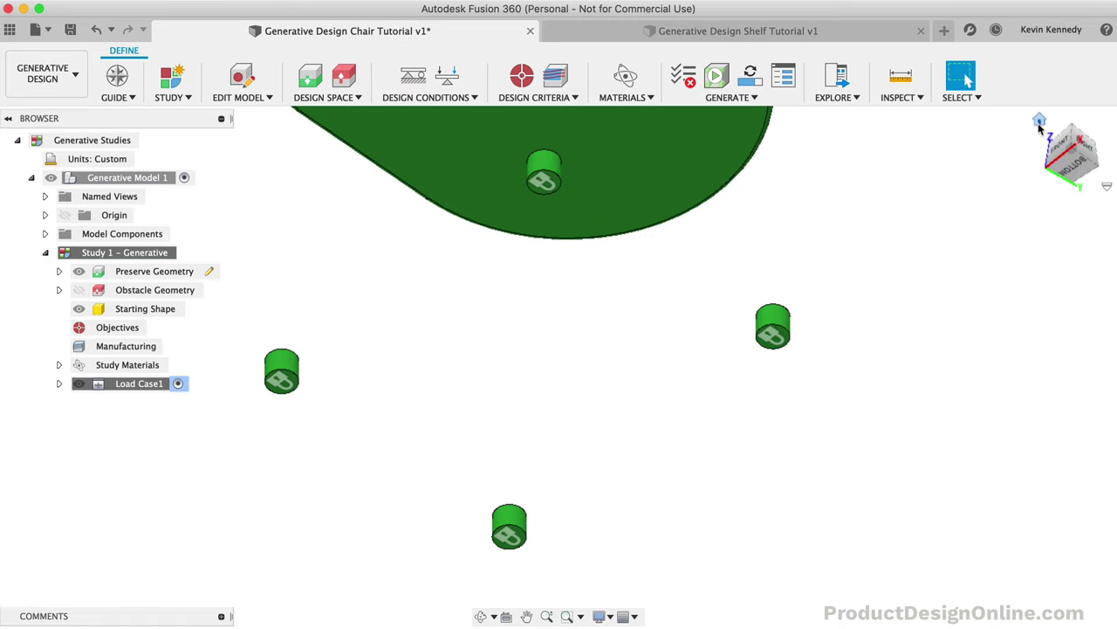
Step: Add a 3200 ounceforce structural load on the seat's top face in Load Case1
click(1039, 121)
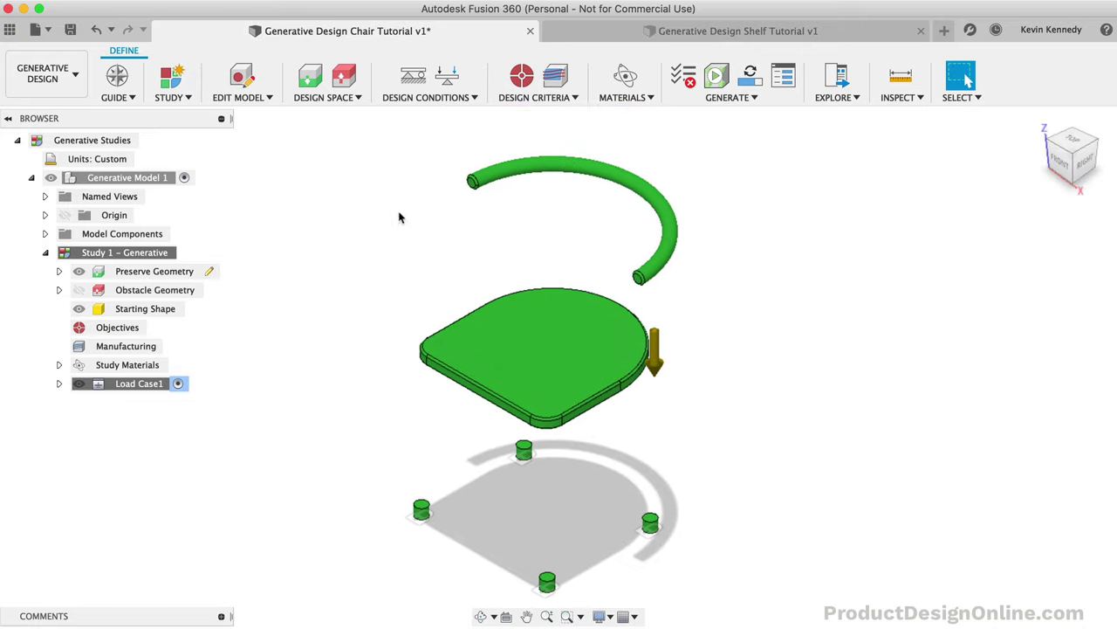
click(447, 78)
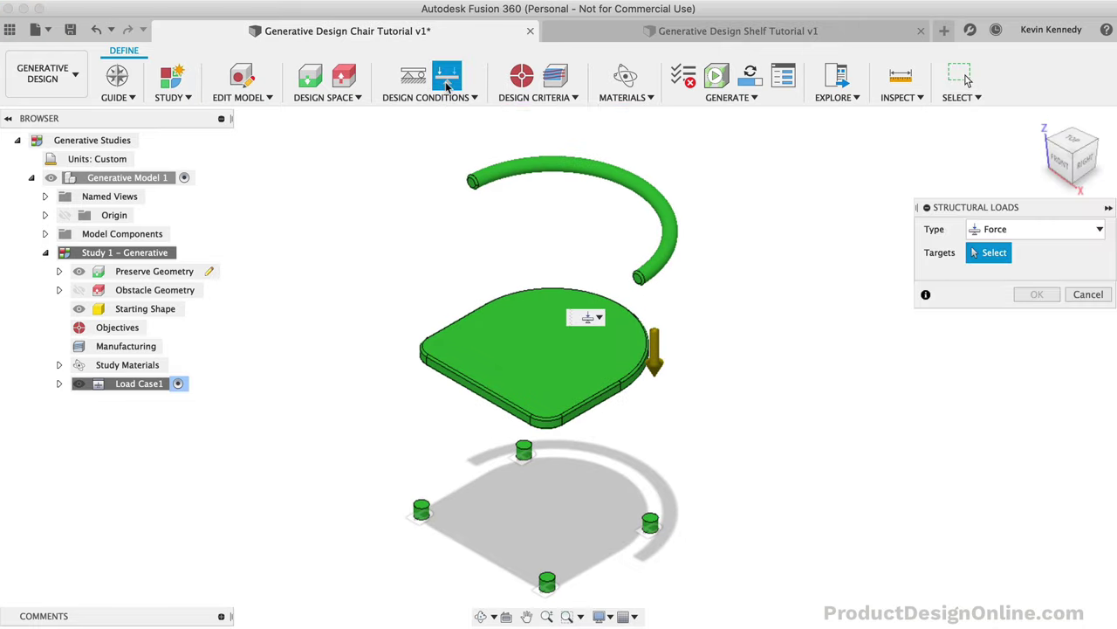
click(537, 354)
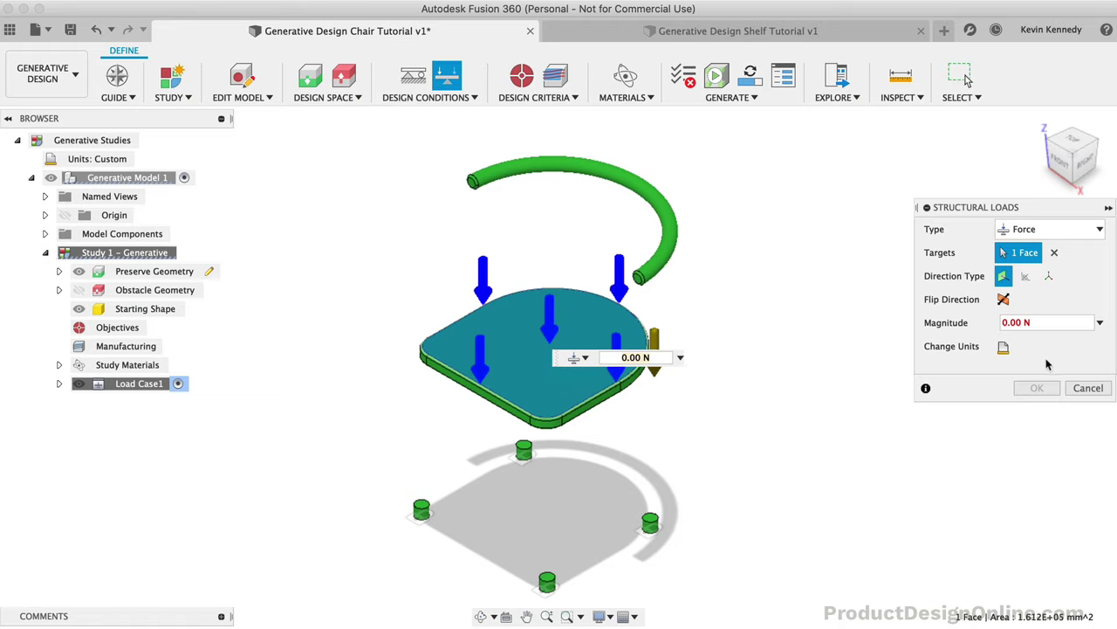
click(1003, 347)
click(1034, 349)
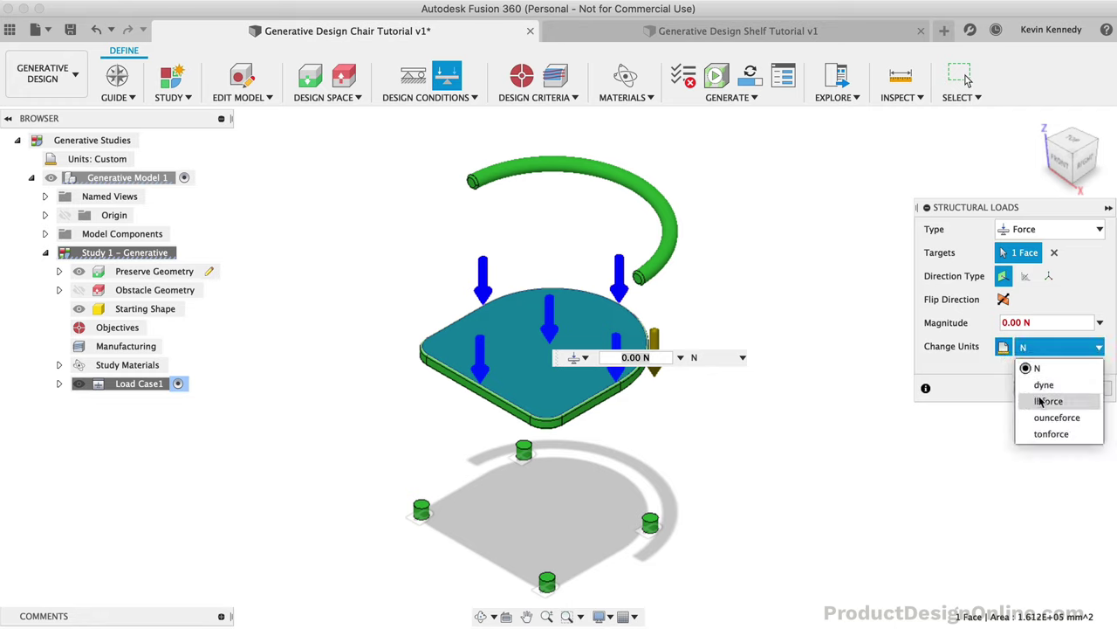
click(1055, 417)
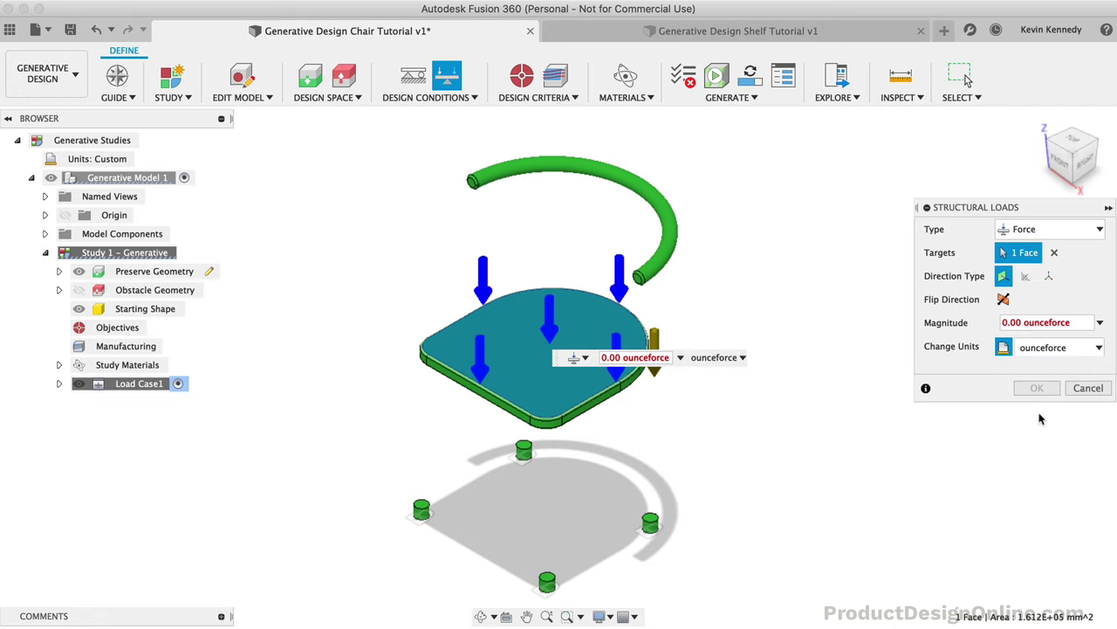
click(1017, 323)
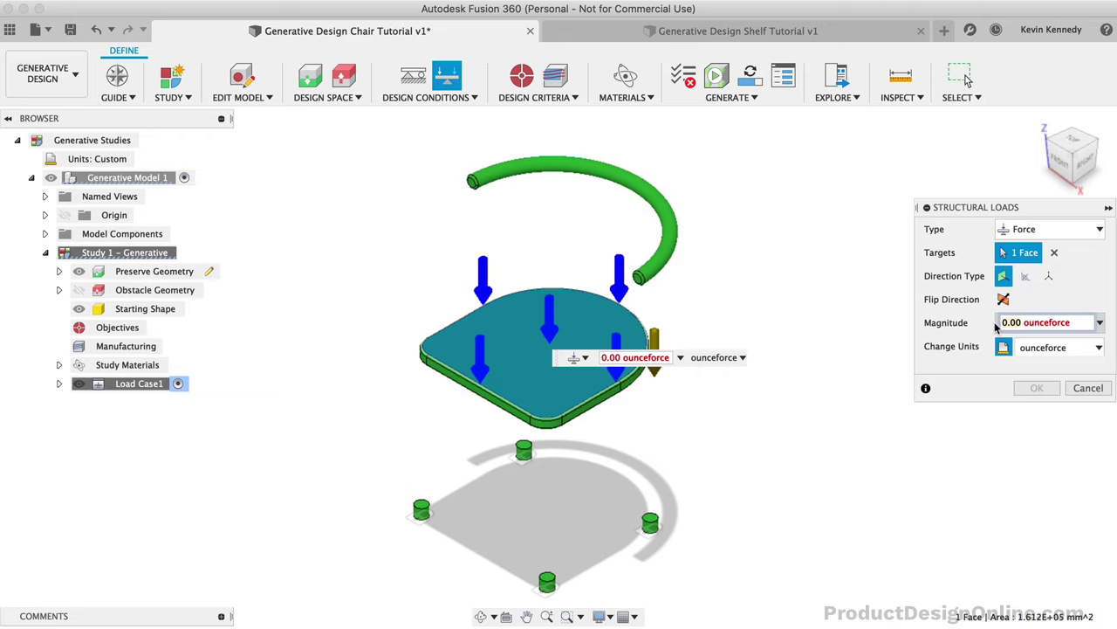
key(BackSpace)
text(3200)
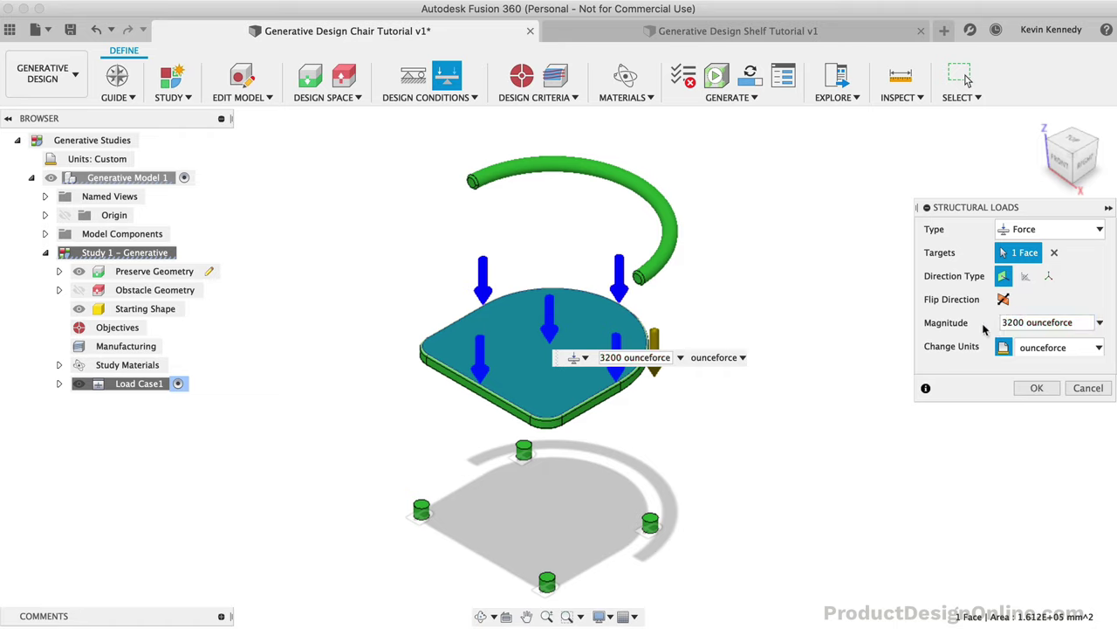
click(1023, 390)
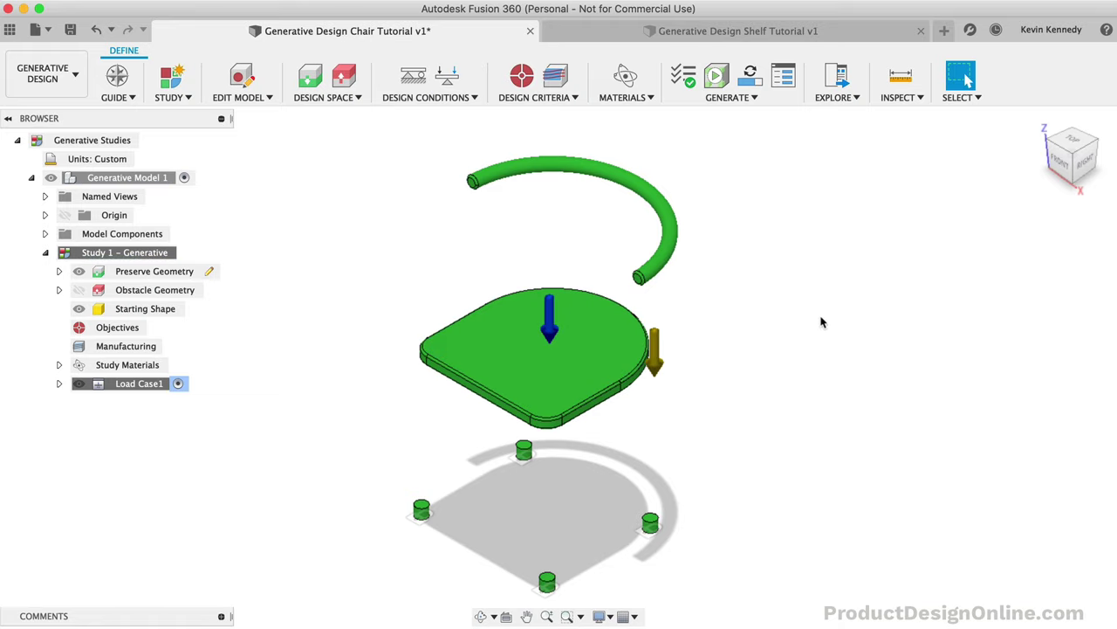
Step: Add a 1600 ounceforce load on the back rail face, tilted 30° about Y
right_drag(797, 385, 798, 260)
click(646, 200)
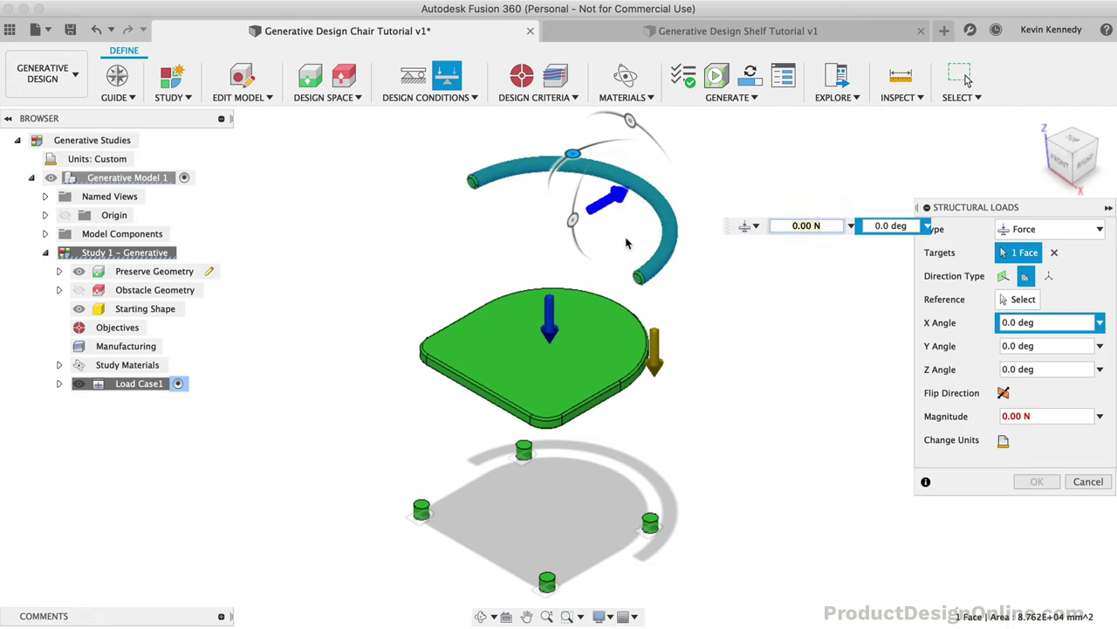
click(571, 219)
drag(572, 219, 581, 182)
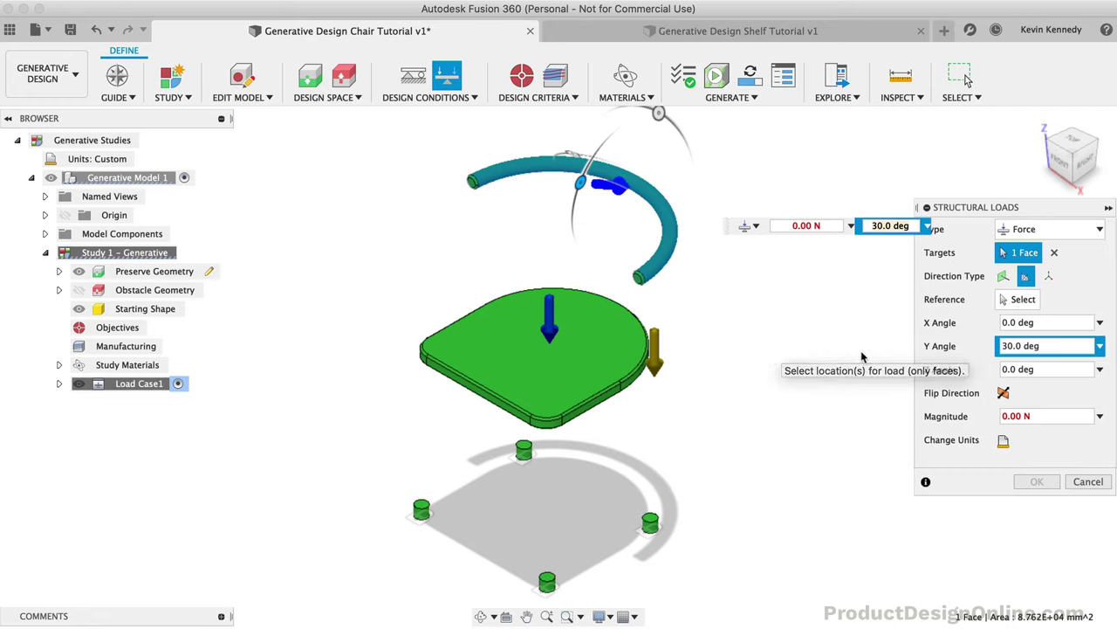
click(1003, 441)
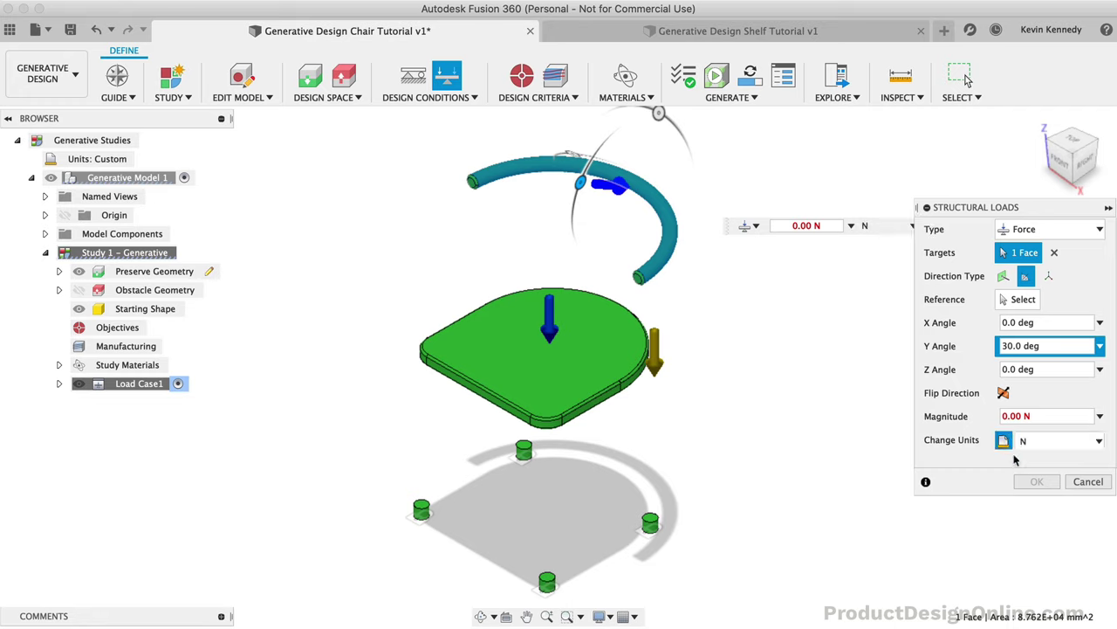
click(1048, 441)
click(1037, 507)
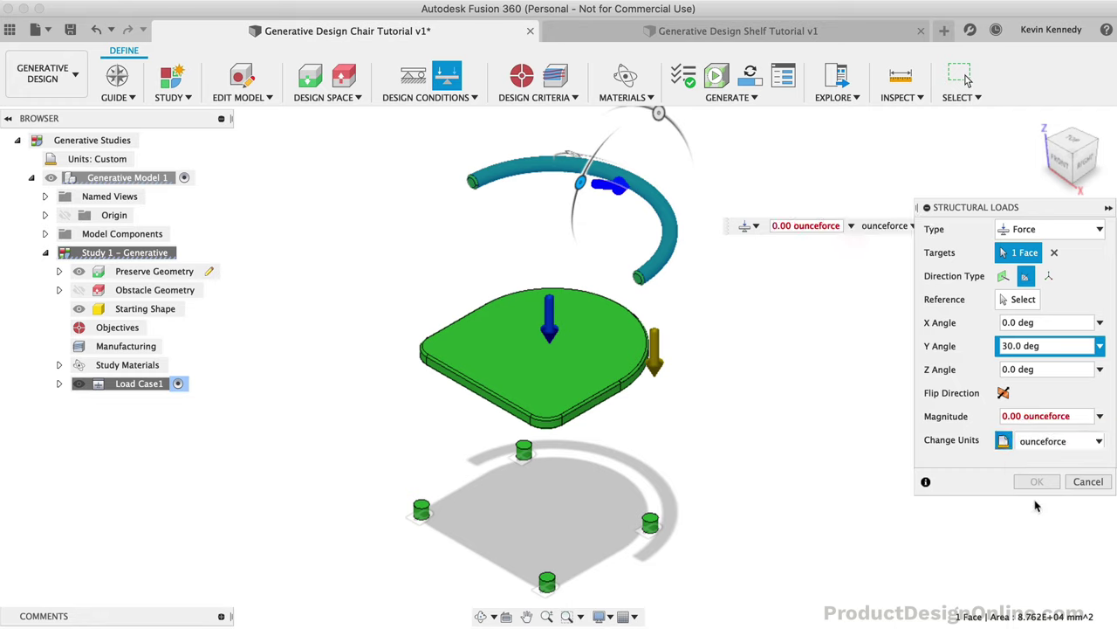
click(1004, 416)
text(1600)
key(Return)
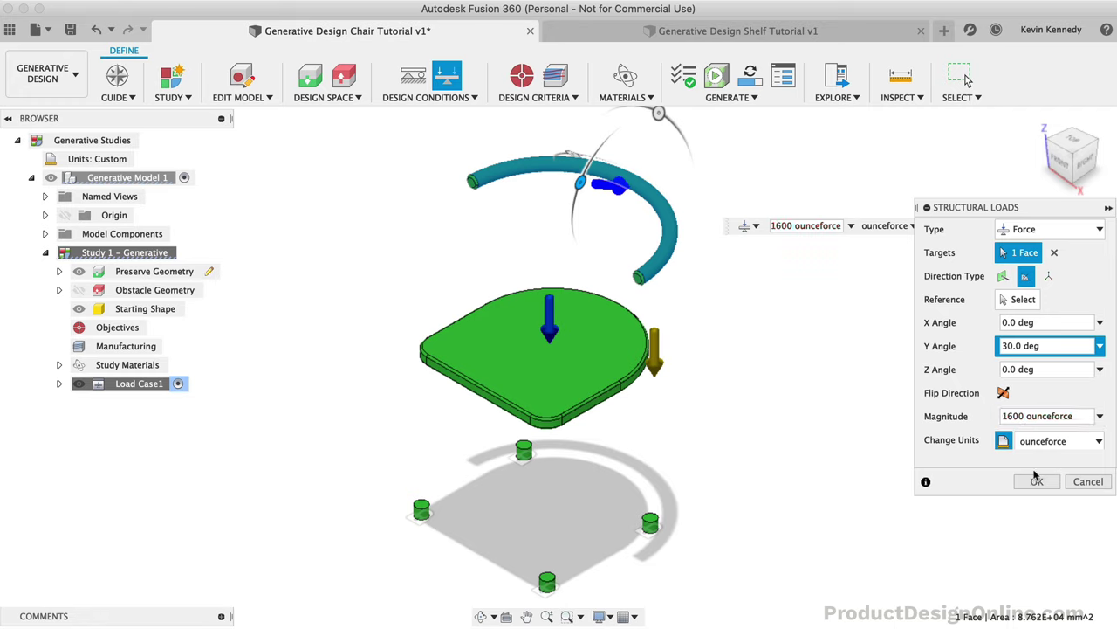
click(1043, 482)
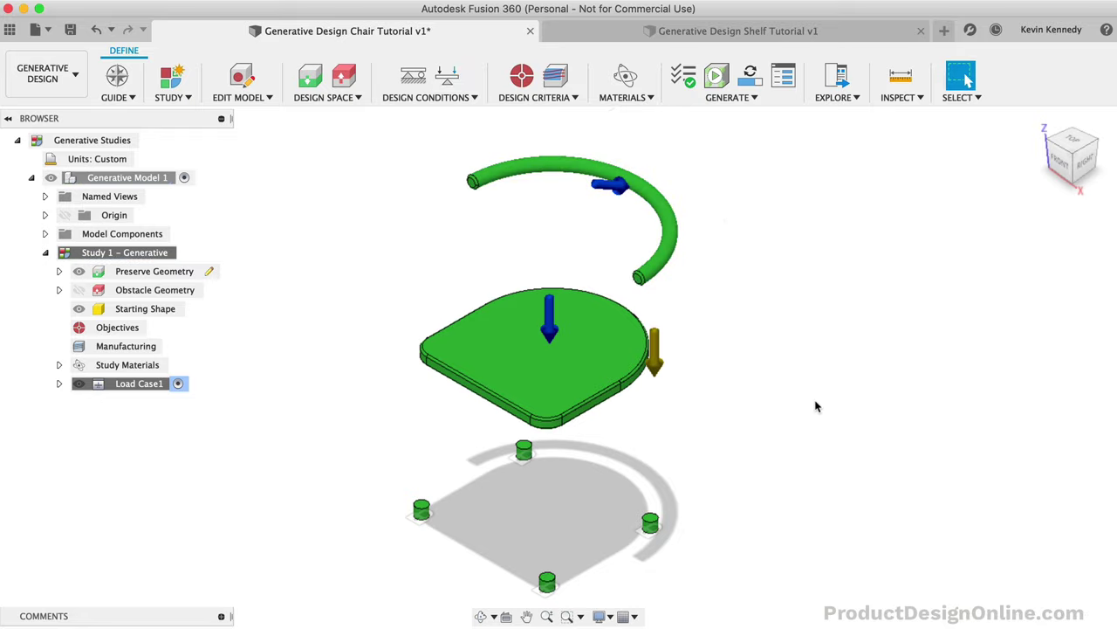
click(516, 76)
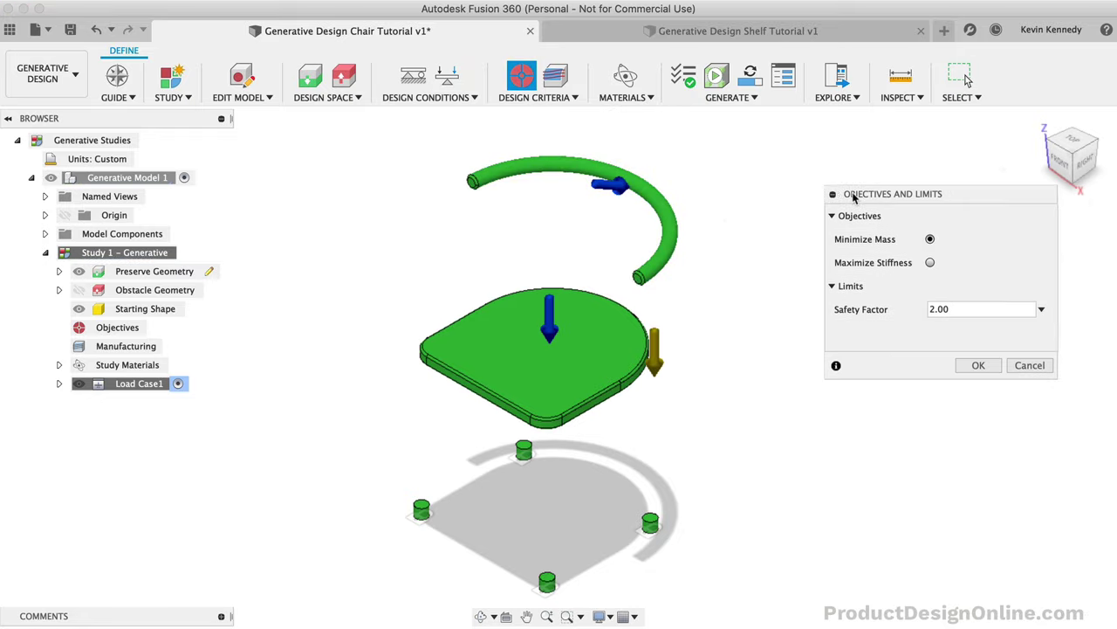
drag(851, 194, 835, 182)
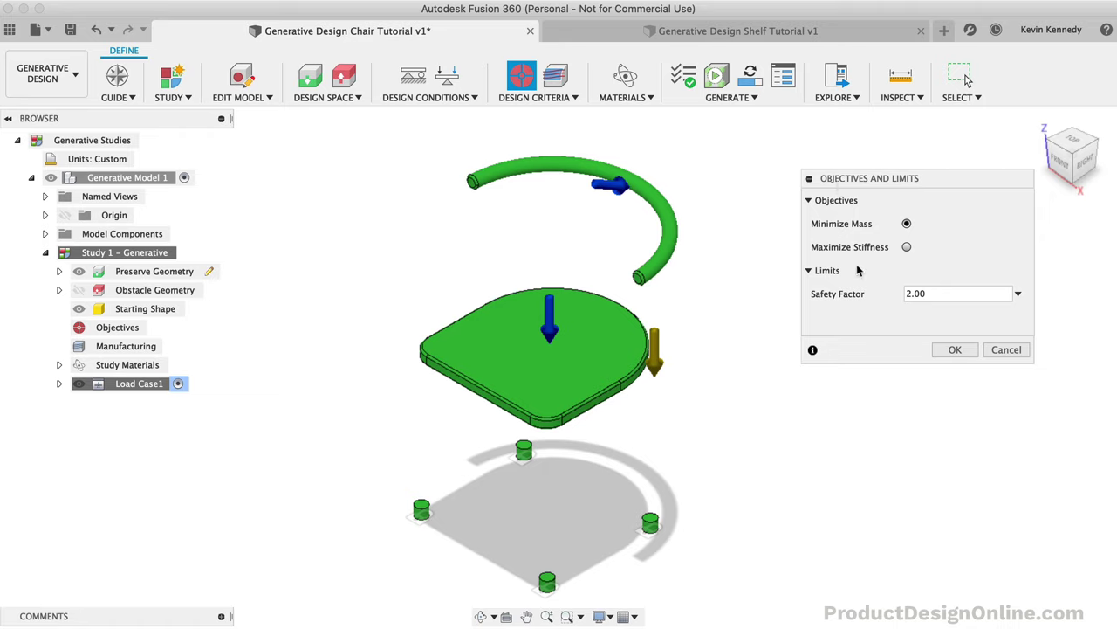
click(955, 350)
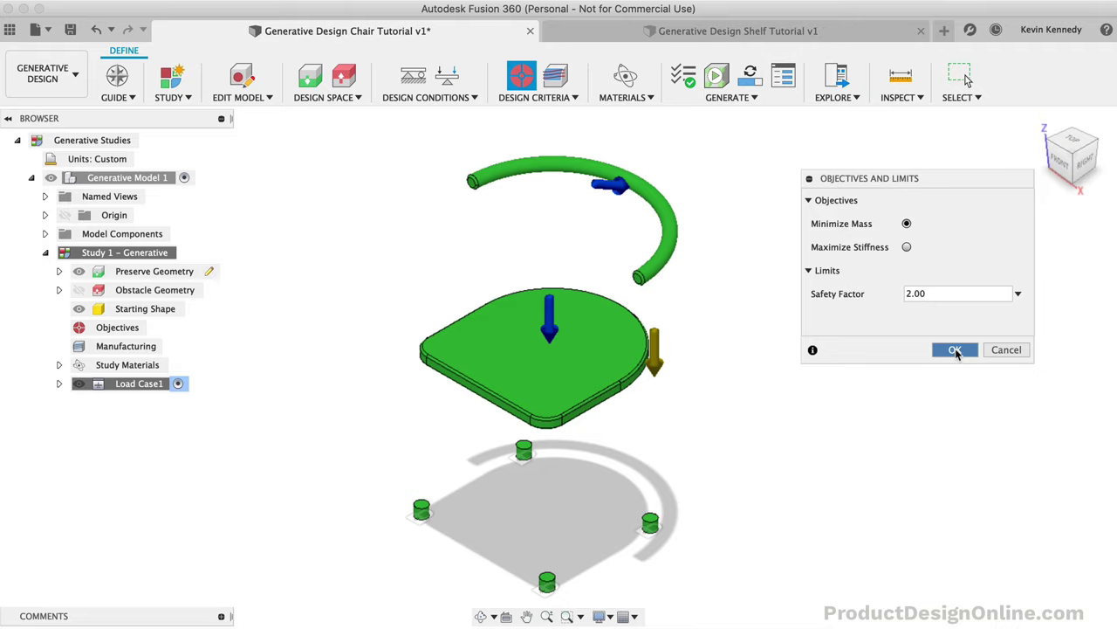
click(955, 350)
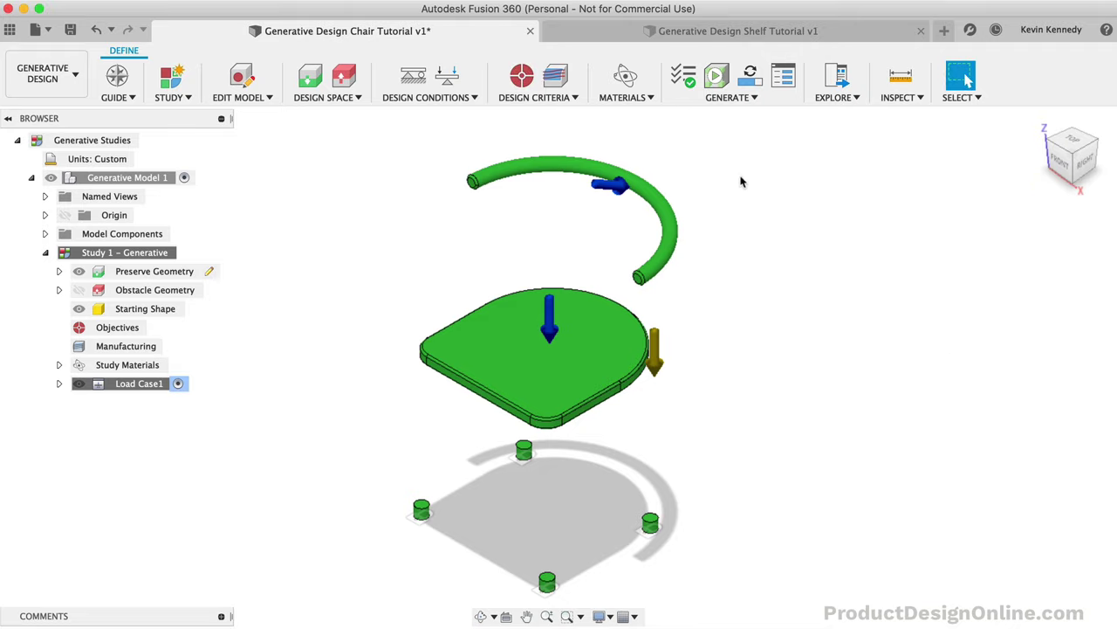
Step: Turn off Additive and add a 5-axis Configuration 2 beside the 3-axis milling
click(562, 80)
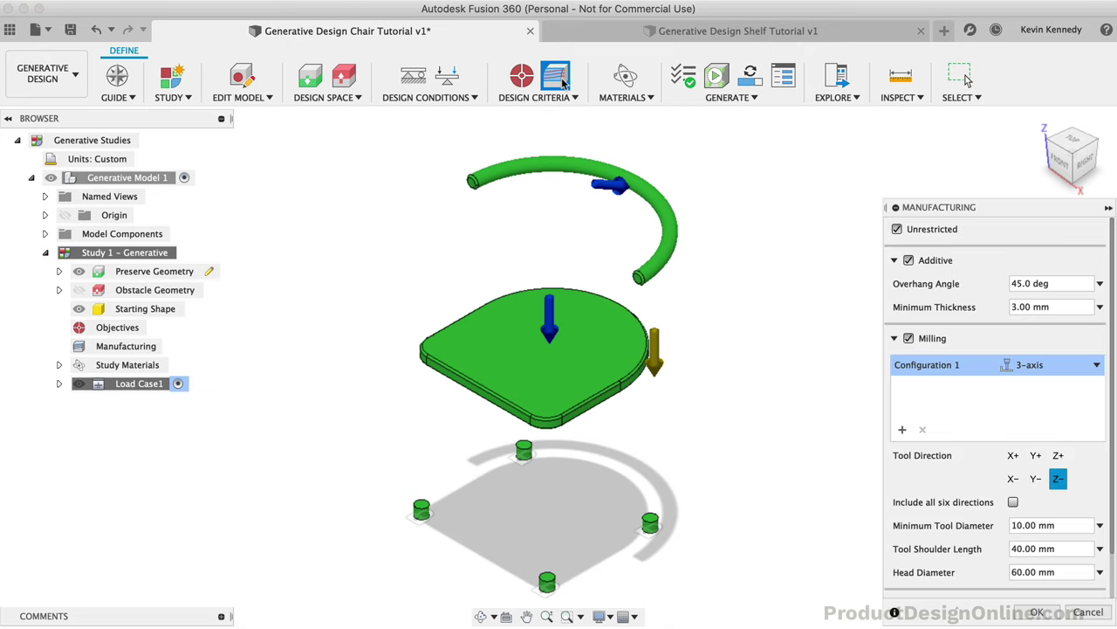
drag(915, 210, 779, 127)
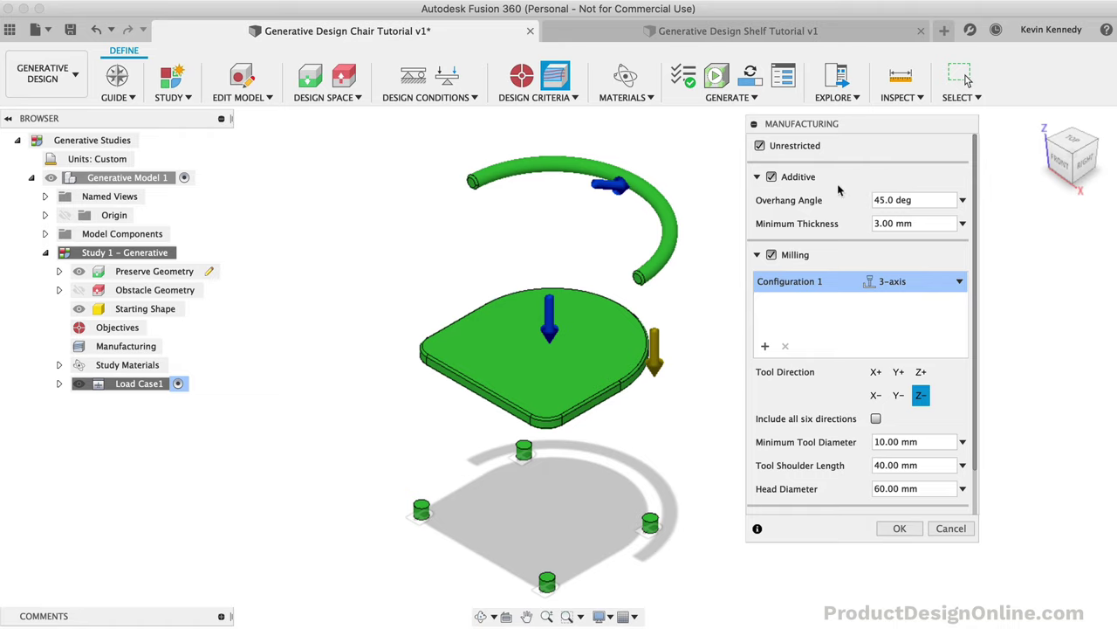
click(772, 177)
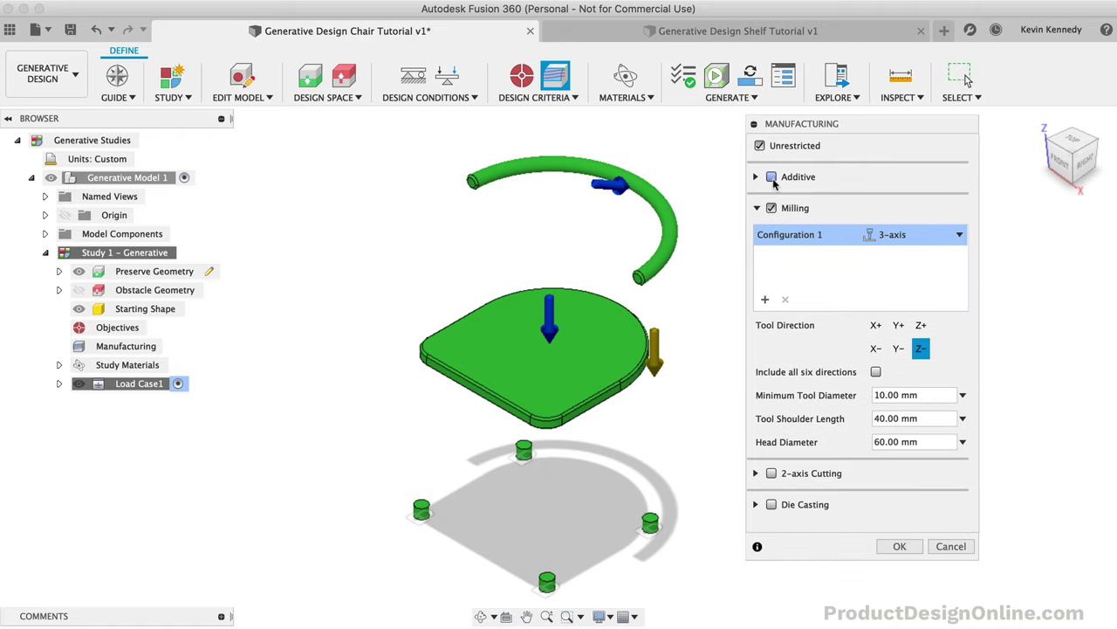
click(764, 299)
click(889, 258)
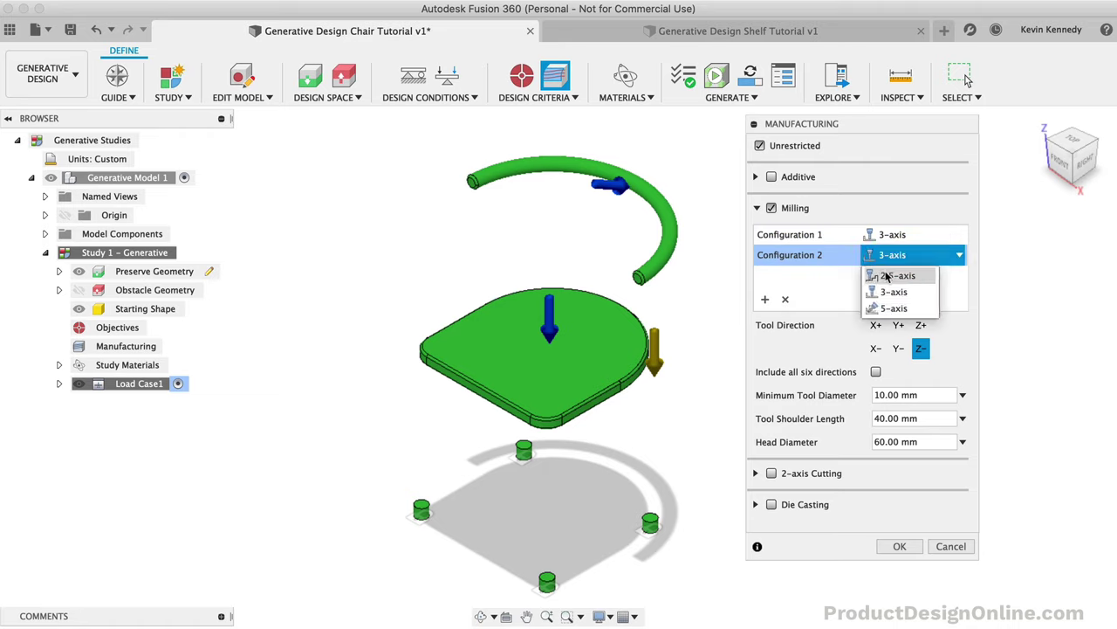
click(911, 309)
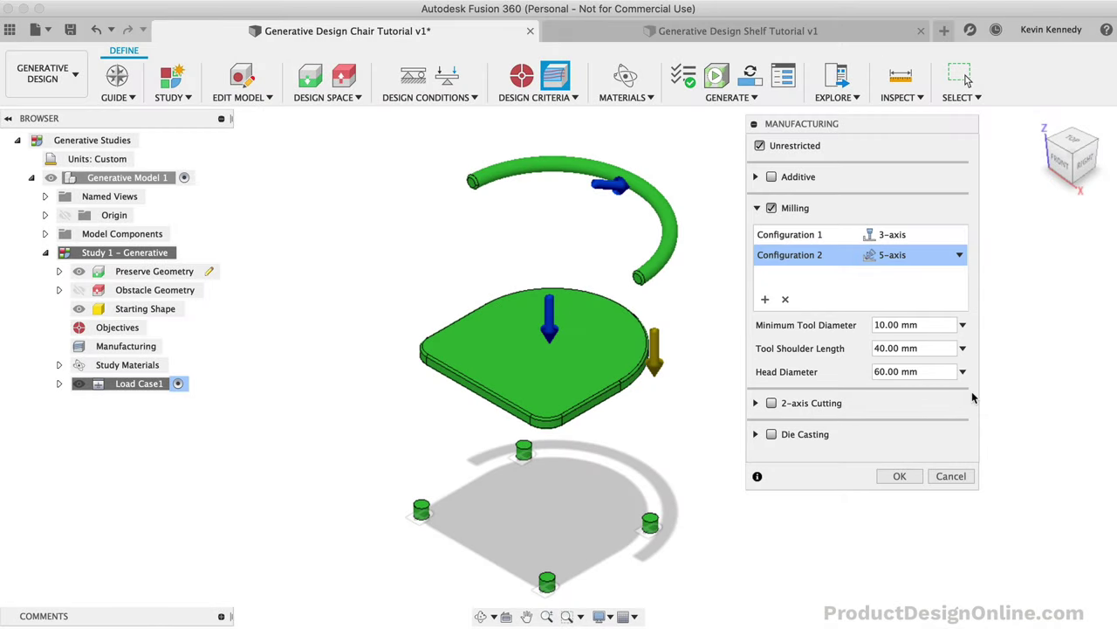
click(900, 476)
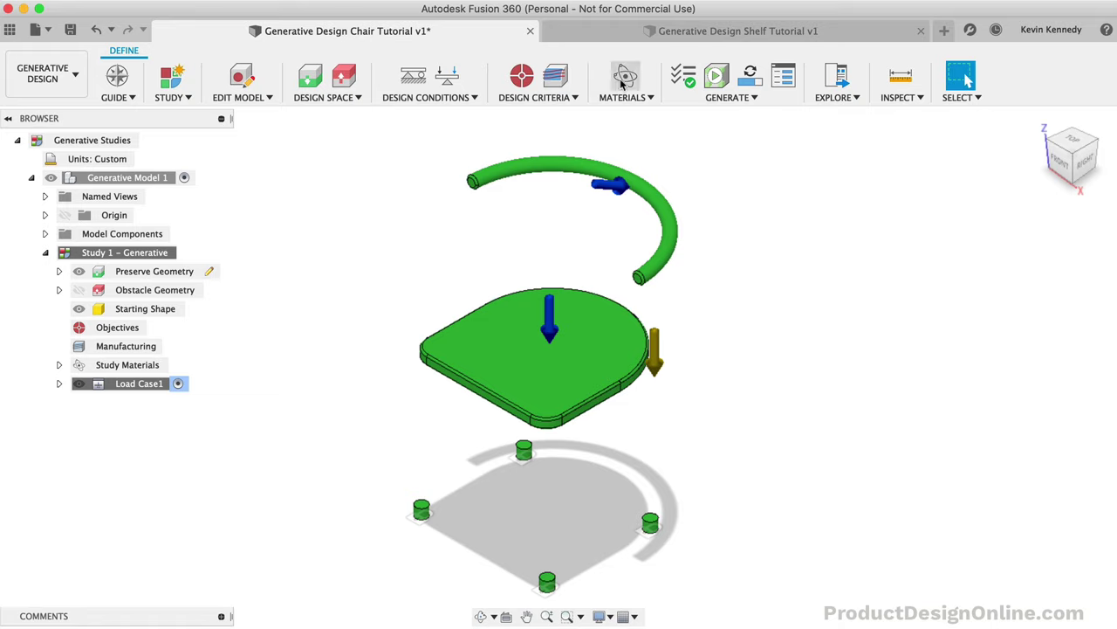
Step: Switch Study Materials to the Fusion 360 Material Library and expand the Metal folder
click(622, 80)
drag(949, 207, 825, 129)
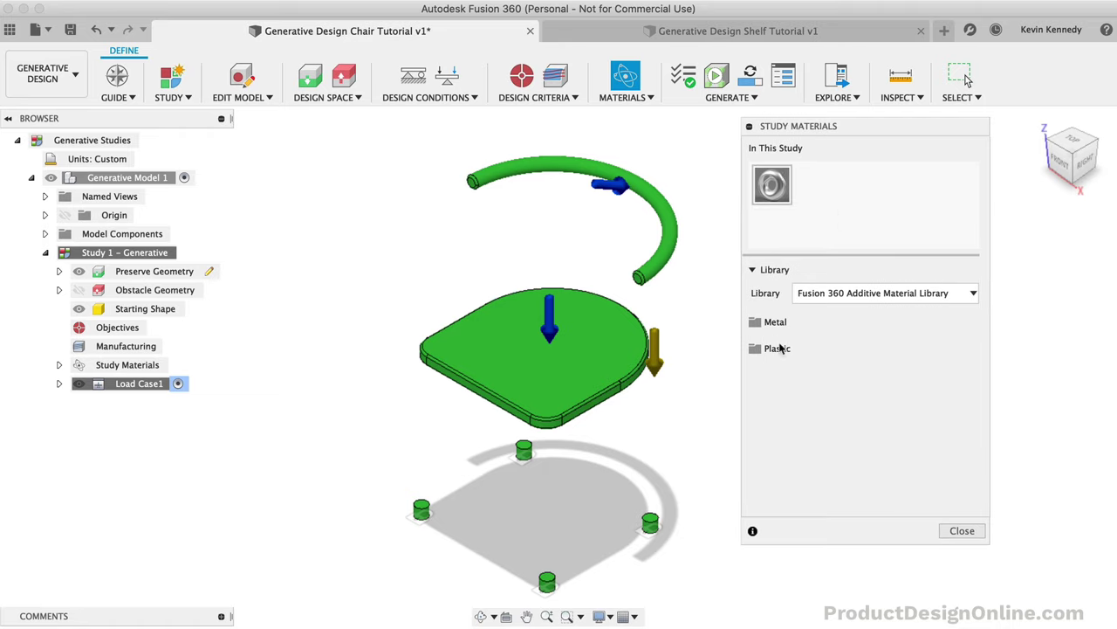
click(829, 295)
click(835, 312)
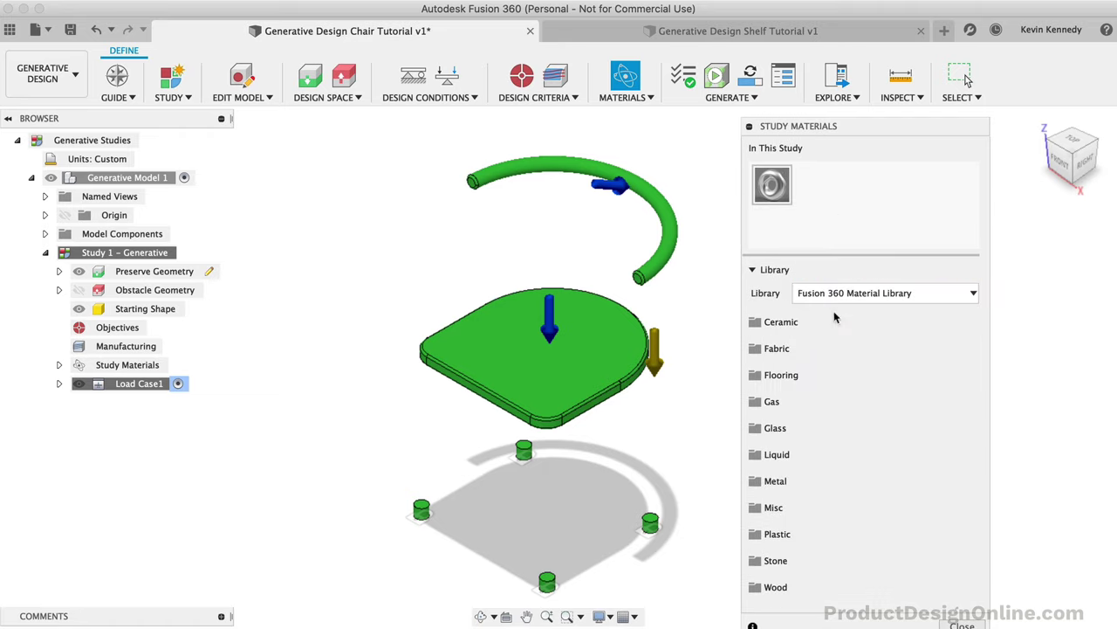
click(798, 481)
Step: Add Stainless Steel and Steel to the In This Study materials list
scroll(811, 517, down, 10)
scroll(812, 520, down, 20)
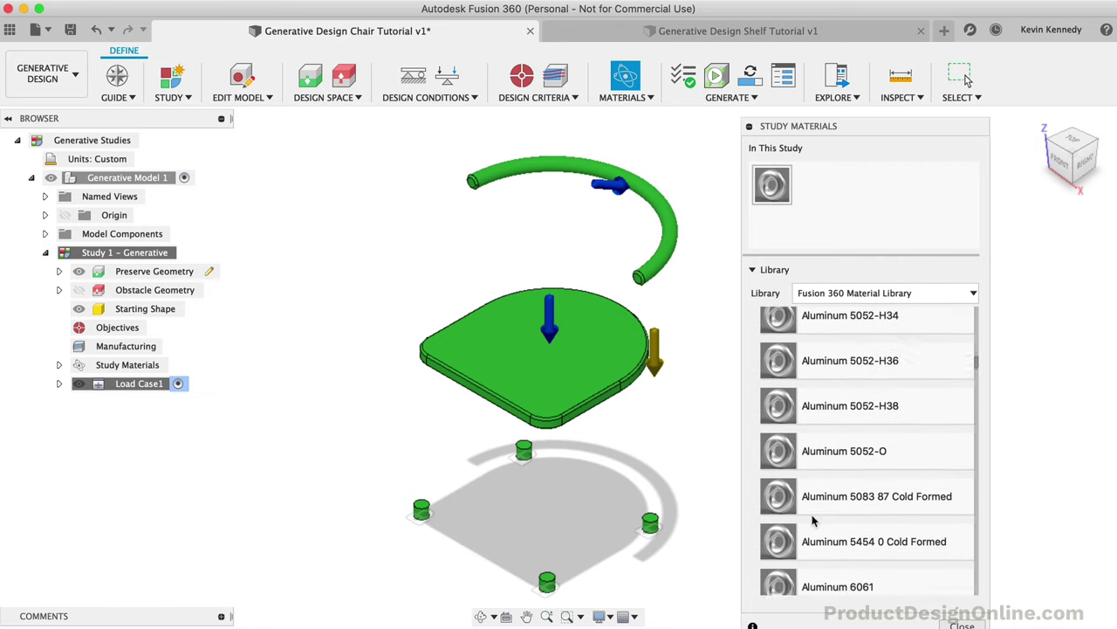
scroll(812, 520, down, 20)
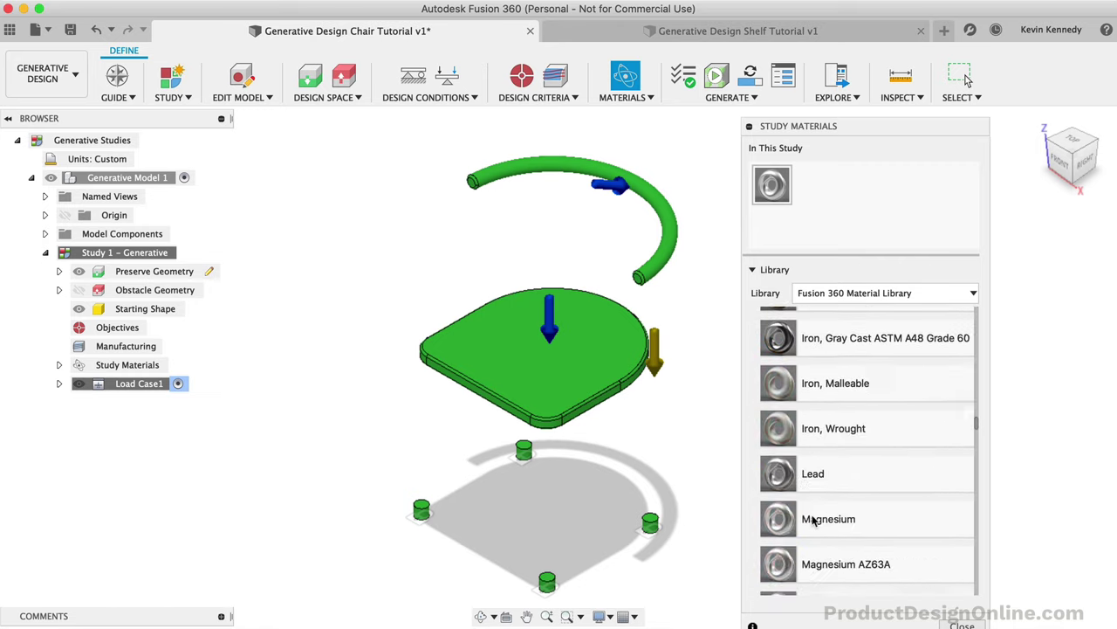
scroll(812, 521, up, 2)
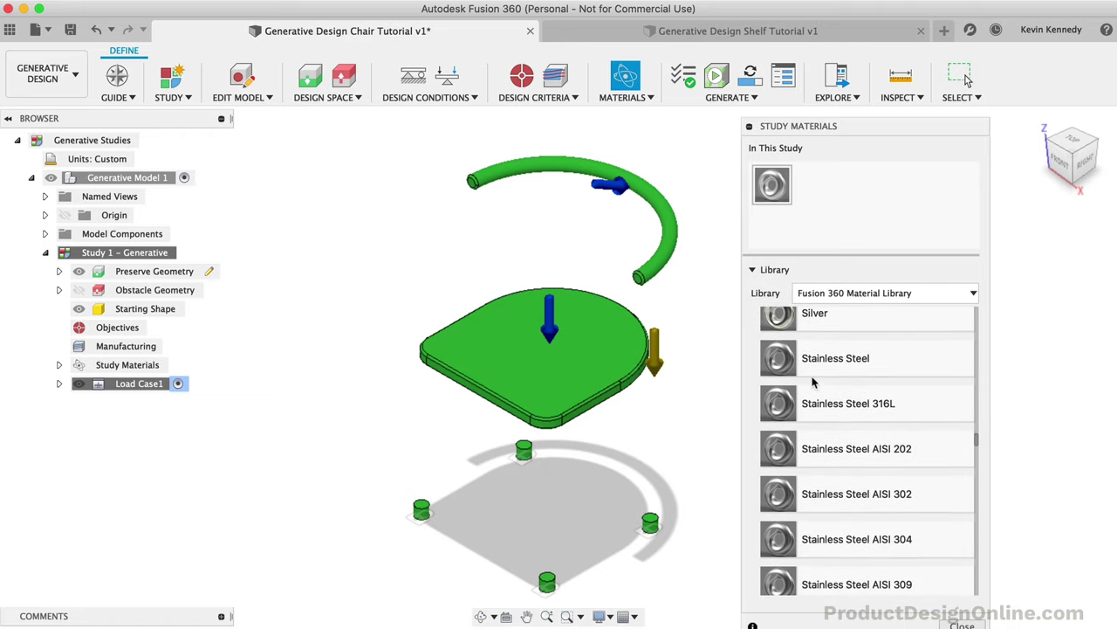
drag(812, 368, 812, 186)
scroll(813, 495, down, 15)
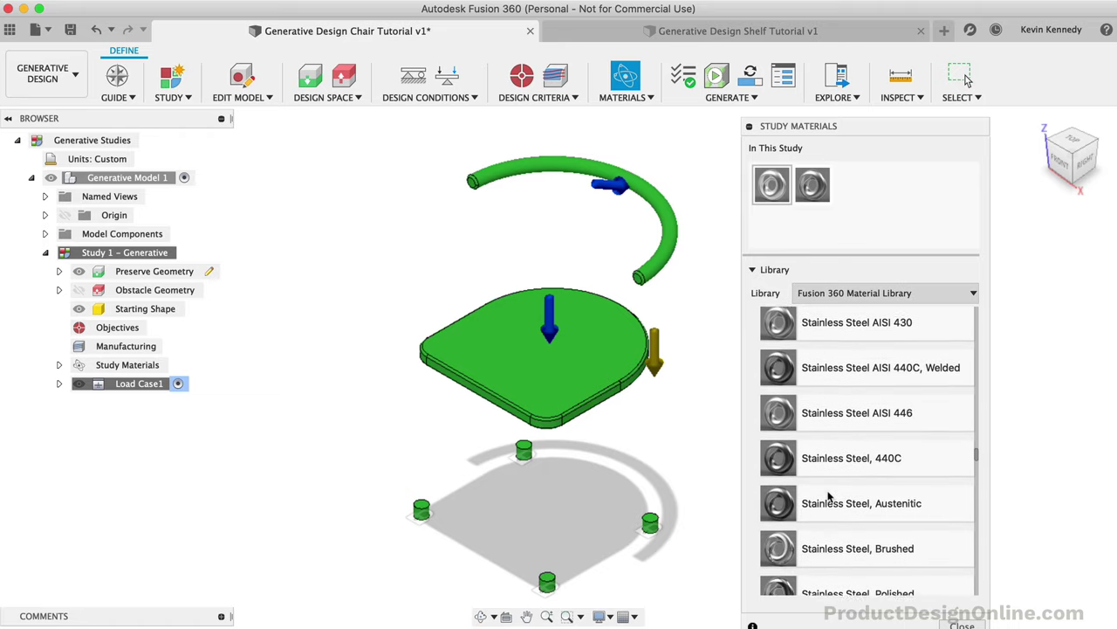
drag(830, 382, 850, 187)
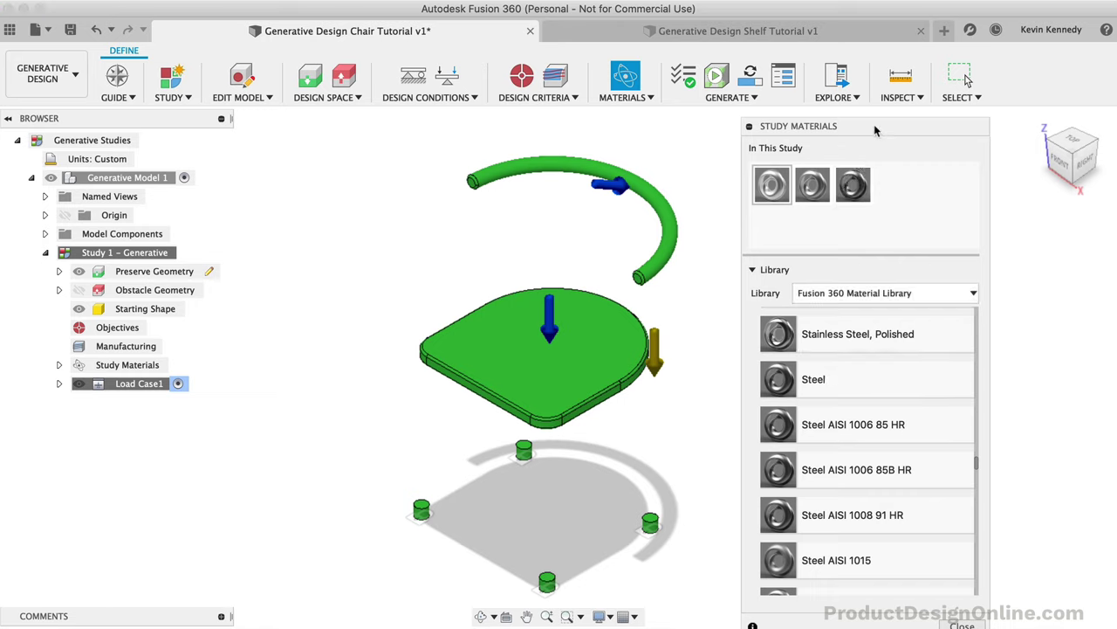
drag(876, 129, 876, 103)
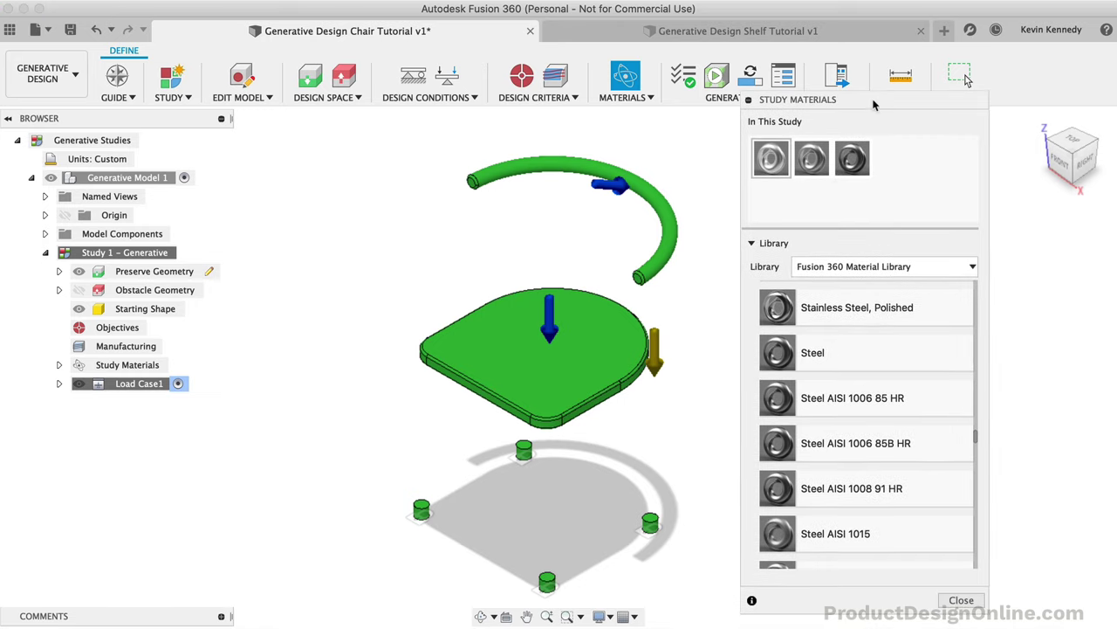
Step: Close Study Materials, show the obstacle bodies, and generate Study 1's outcomes
click(960, 599)
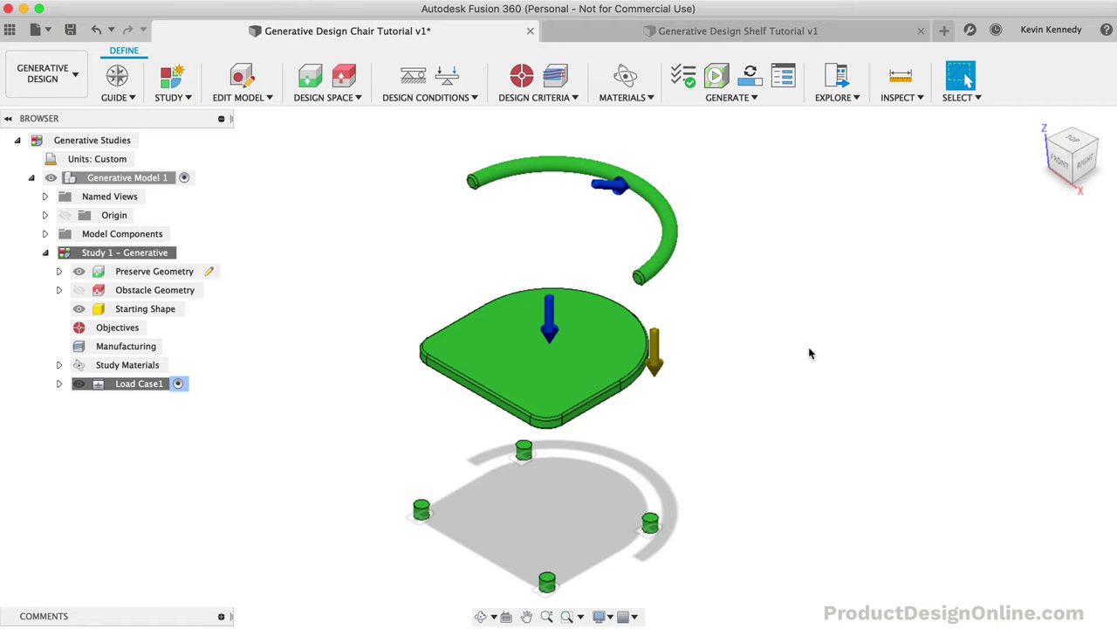
click(78, 291)
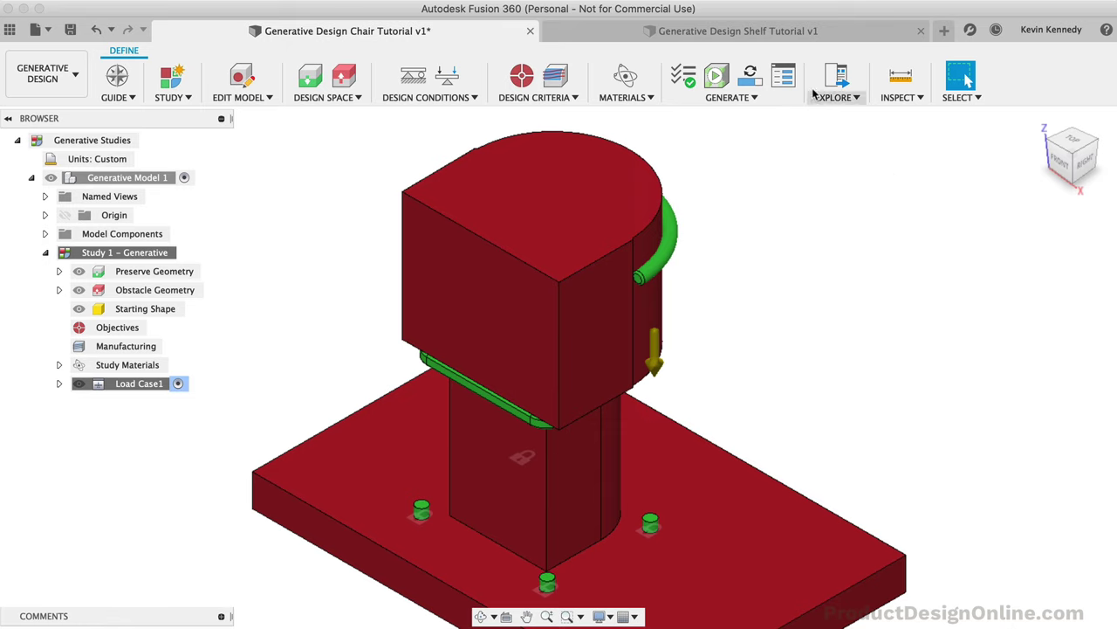
click(716, 77)
click(742, 514)
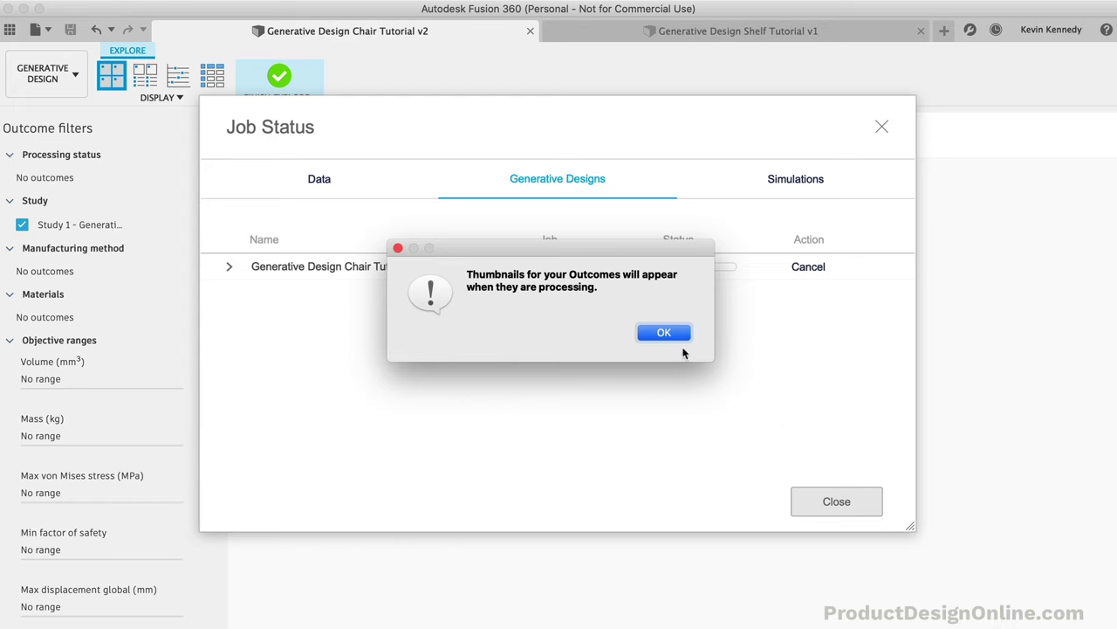
Step: Dismiss the thumbnails alert and Job Status, then finish Explore to return to setup
click(674, 339)
click(858, 502)
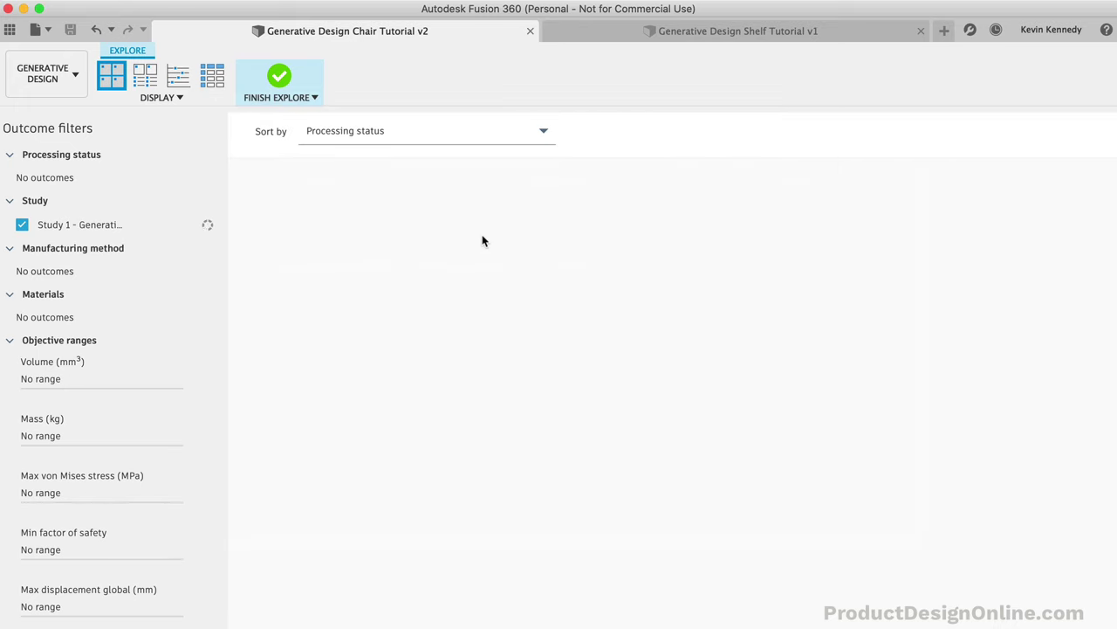
click(280, 79)
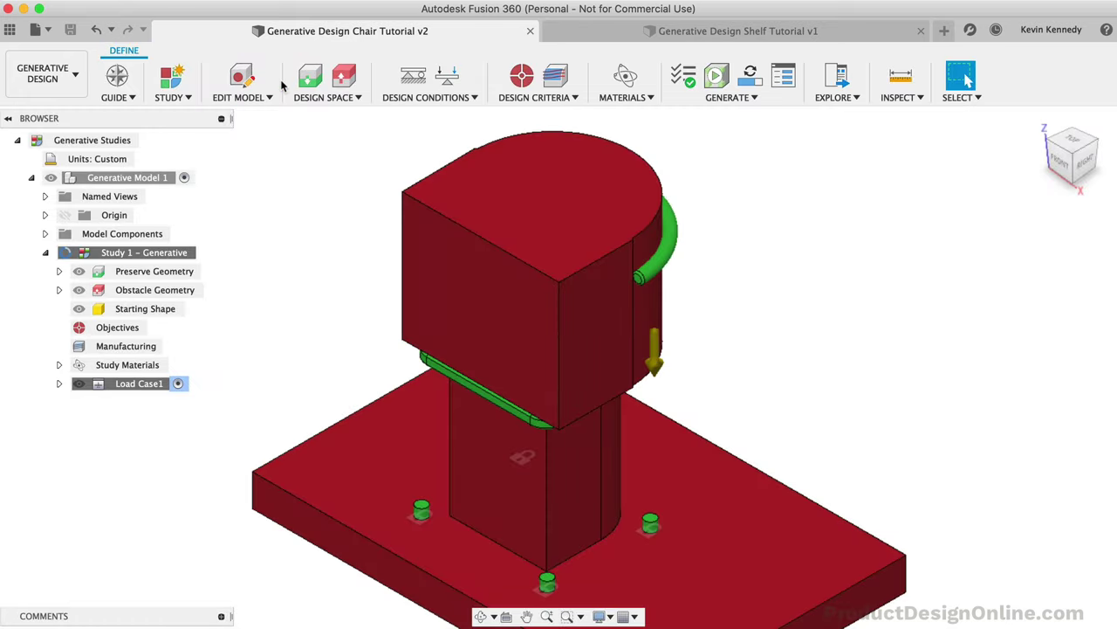
Step: Clone Study 1 into a new Study 2
click(1038, 121)
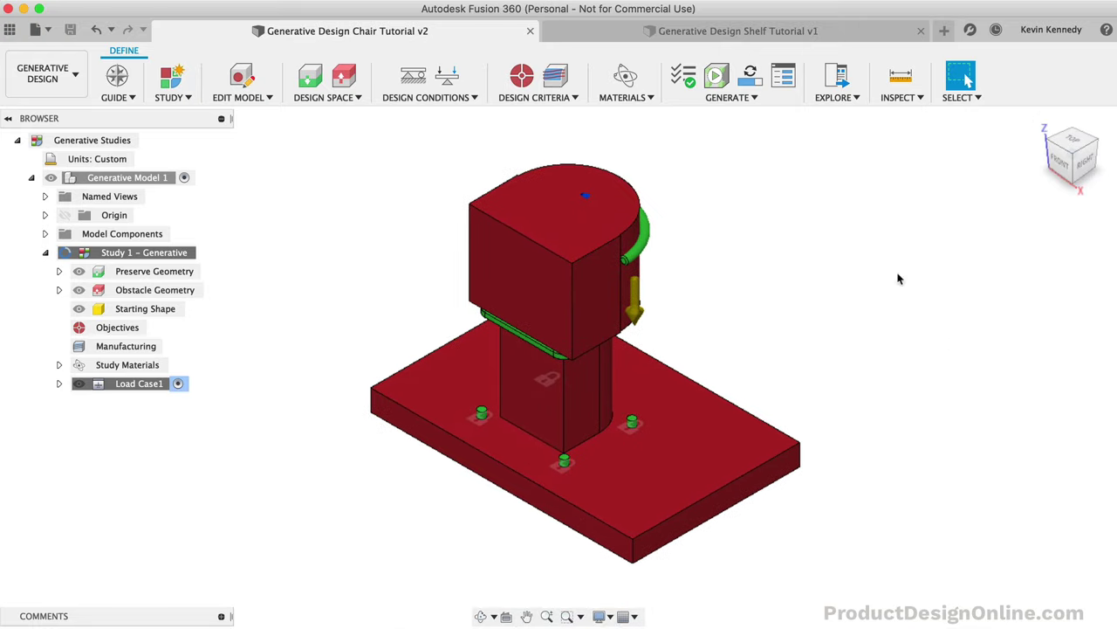
right_click(136, 253)
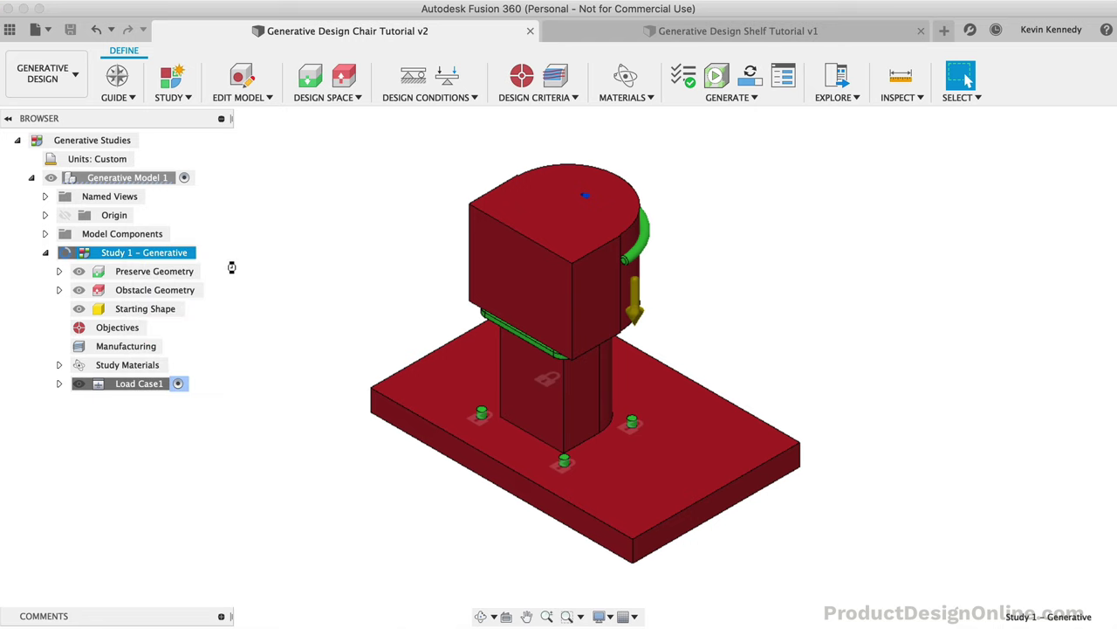
click(229, 266)
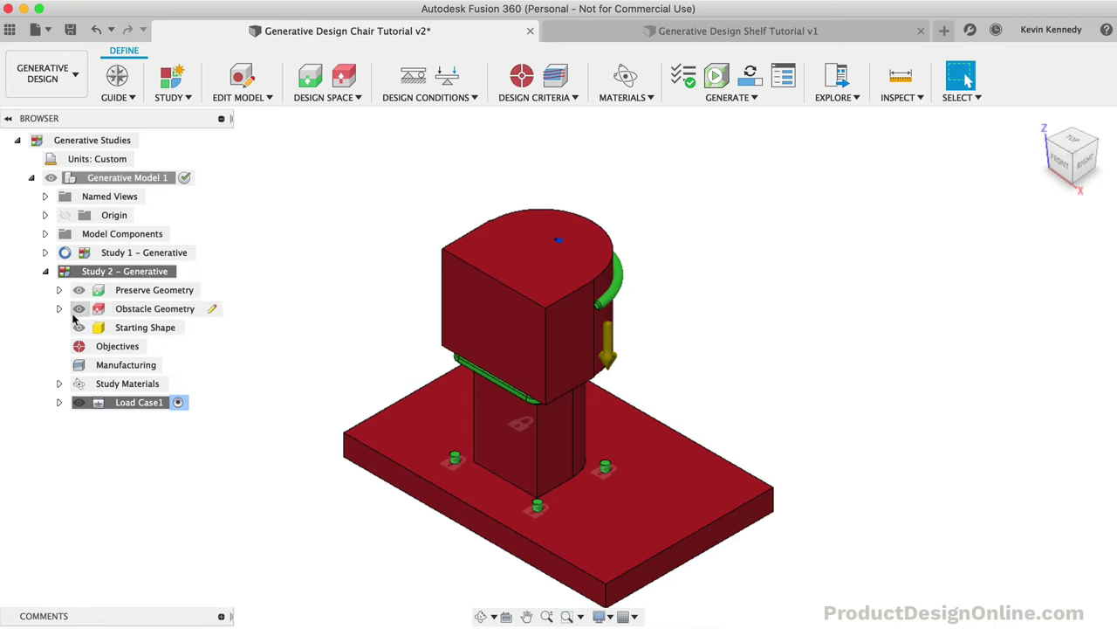
Step: Remove the central column from Study 2's obstacle geometry and hide the column
click(215, 309)
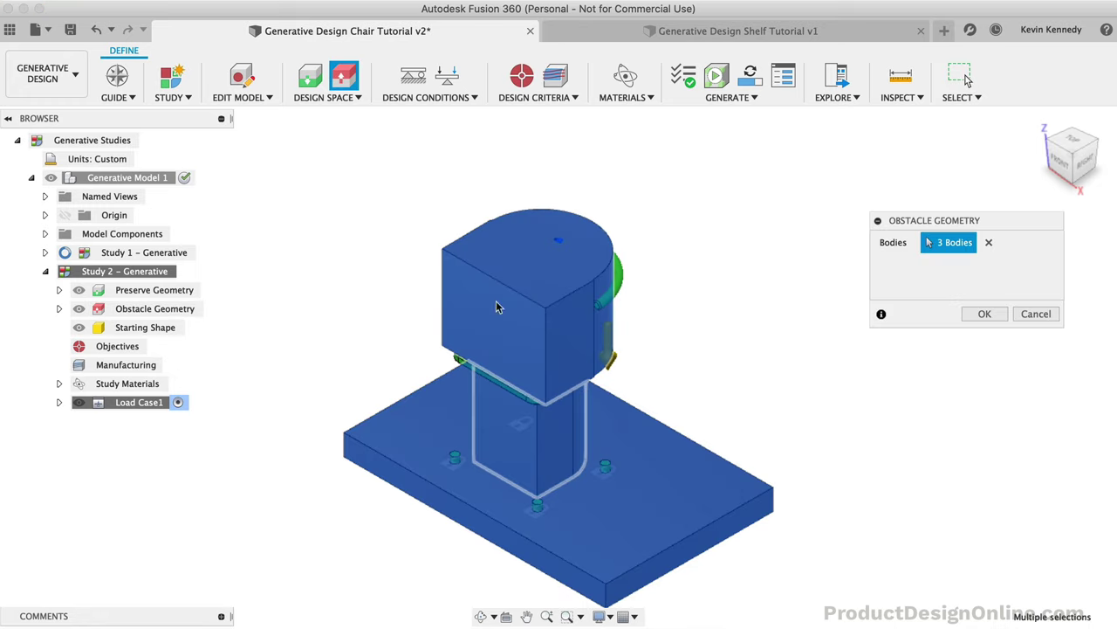
click(550, 429)
click(979, 313)
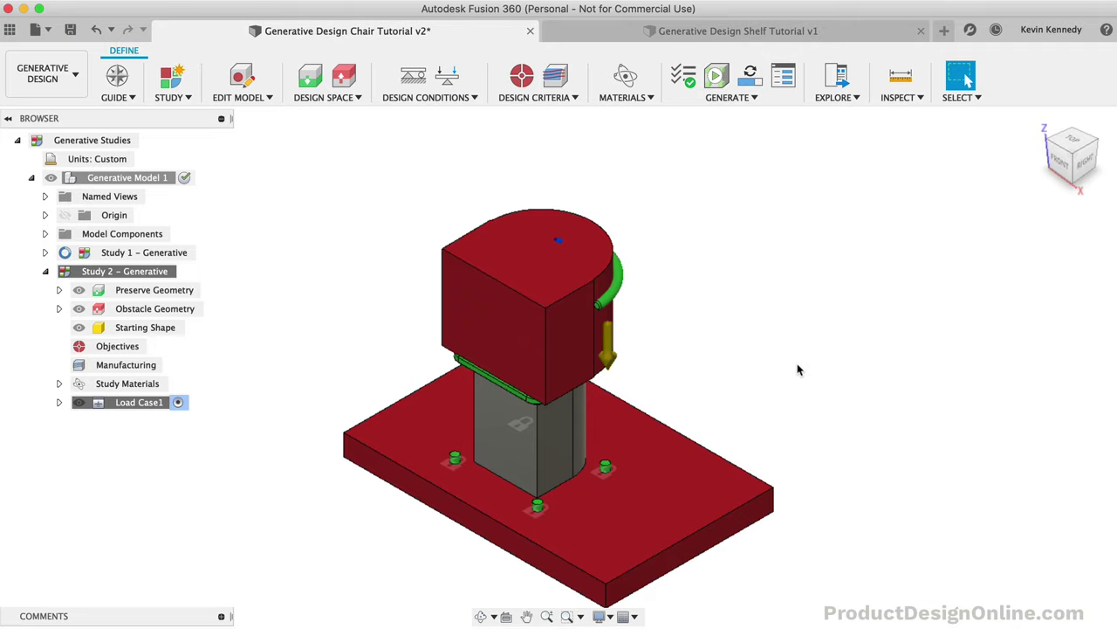
key(v)
click(589, 419)
click(783, 311)
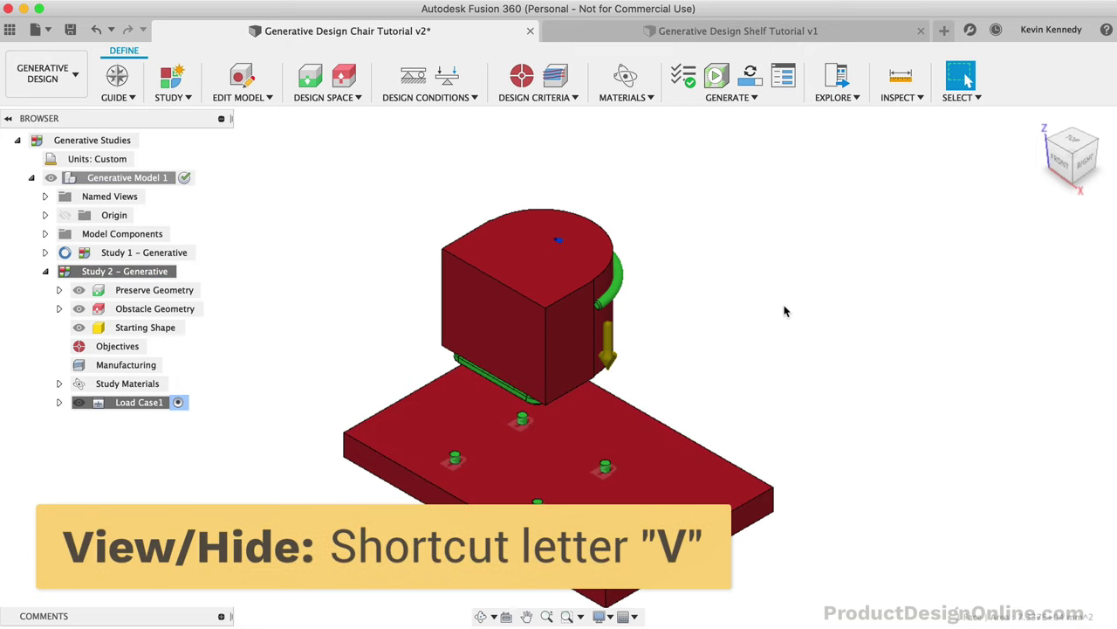
scroll(784, 311, down, 5)
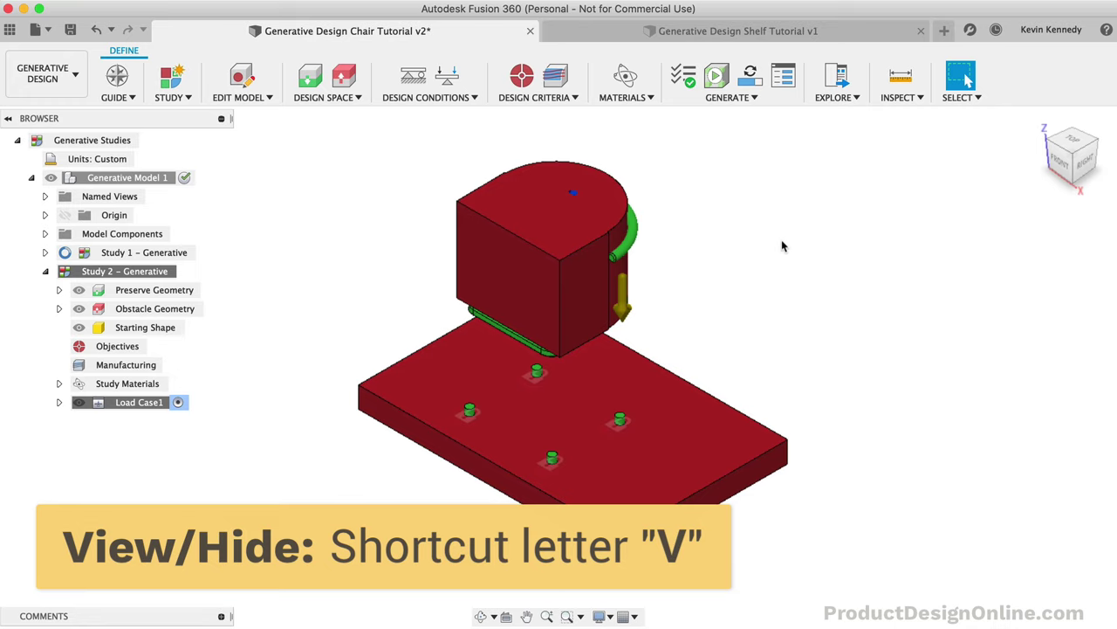
Step: Generate Study 2 in the cloud, then switch to the Generative Design Shelf Tutorial v1 document
click(747, 75)
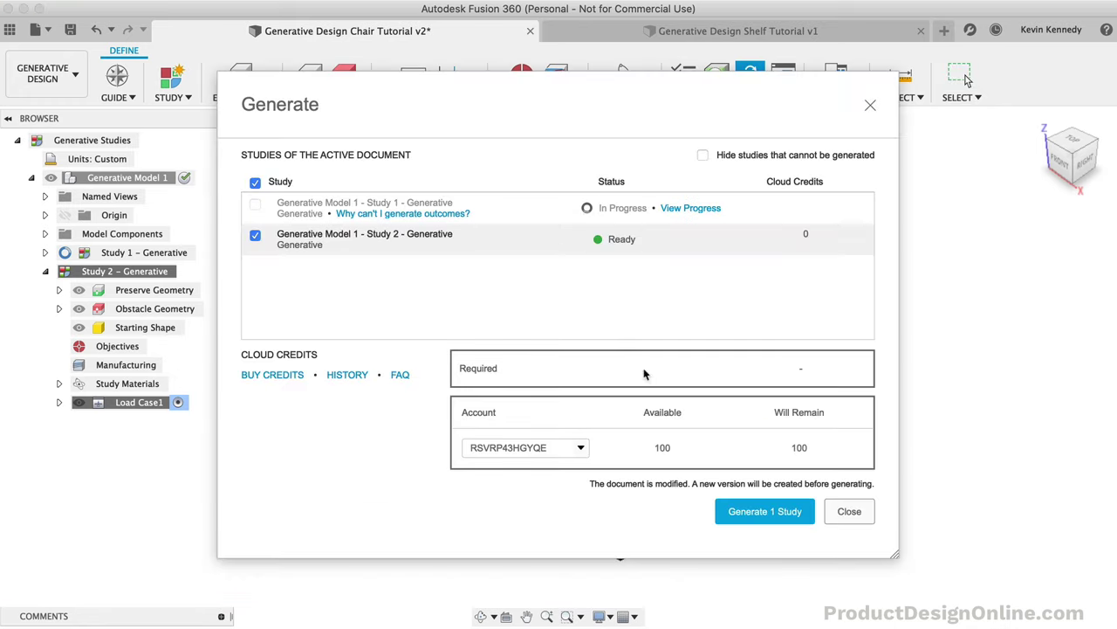
click(742, 512)
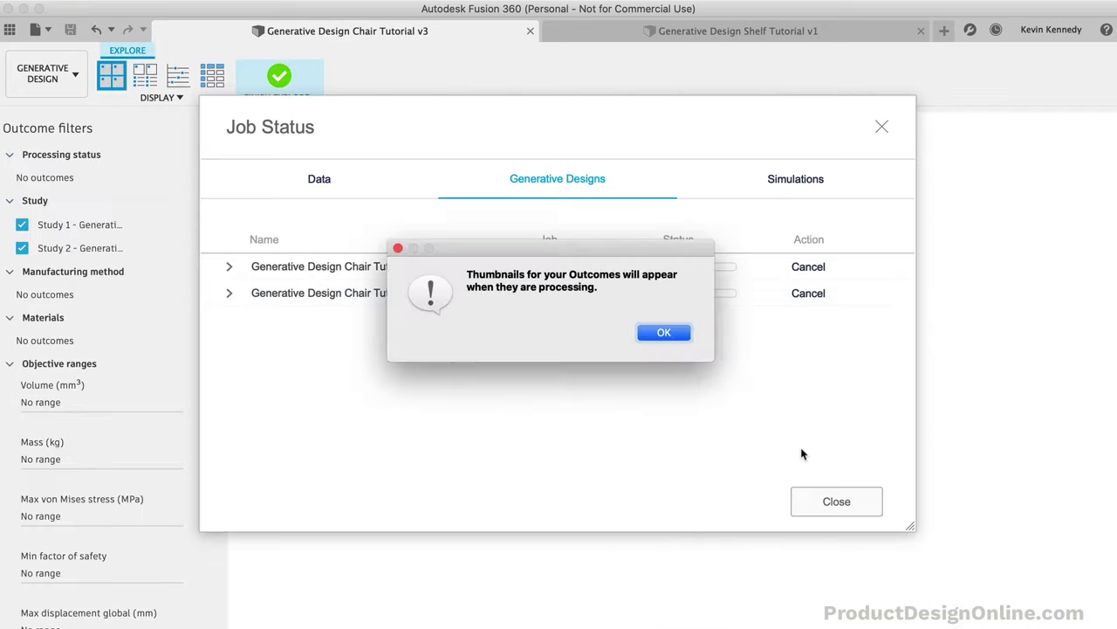
click(843, 505)
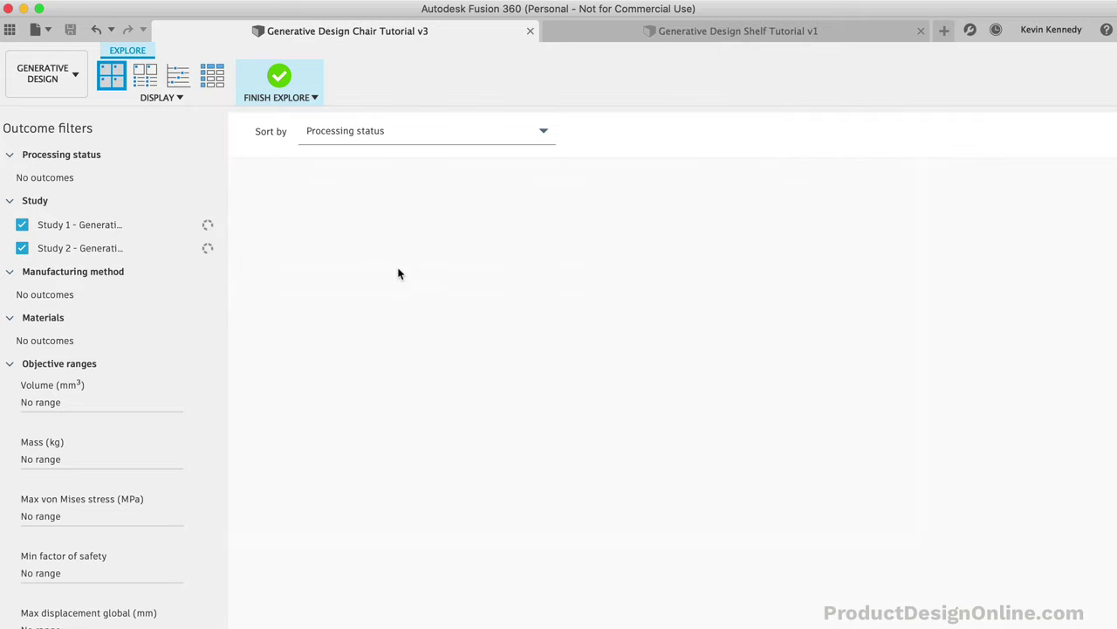
click(686, 35)
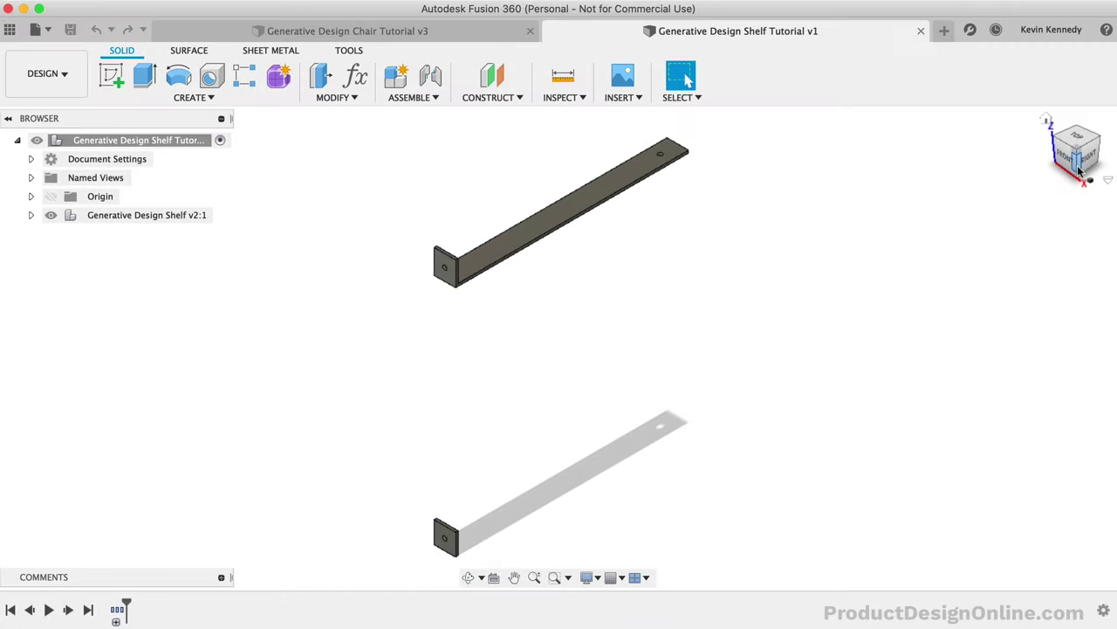
Step: Orbit the shelf, return to Home view, and switch to the Generative Design workspace
click(1082, 156)
drag(1082, 155, 963, 160)
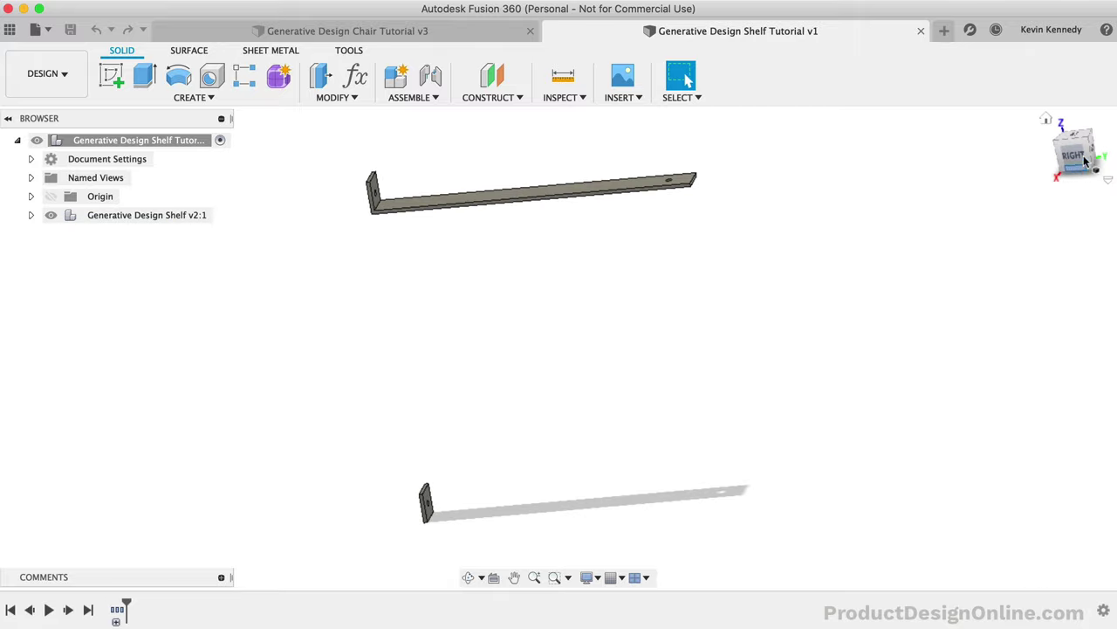
drag(1087, 144, 971, 199)
click(1042, 117)
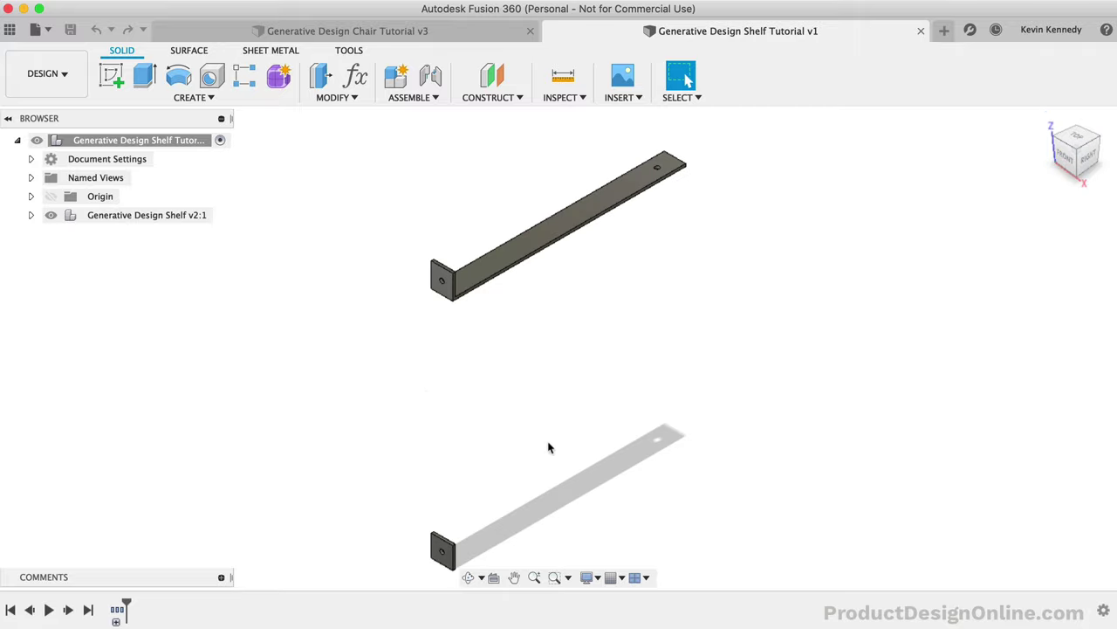
click(61, 87)
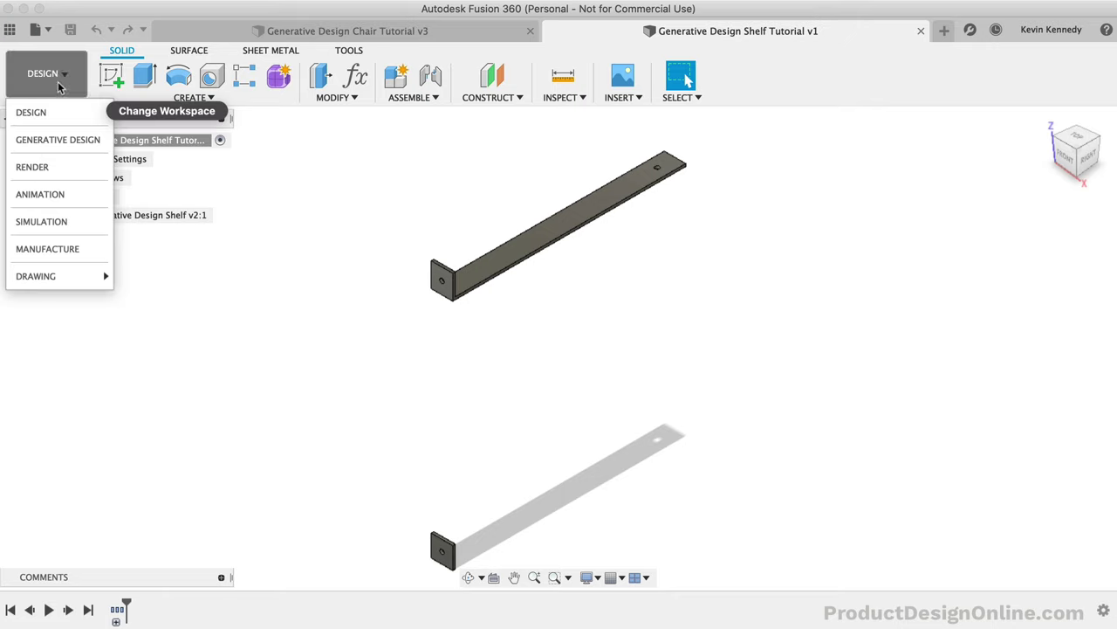
click(61, 138)
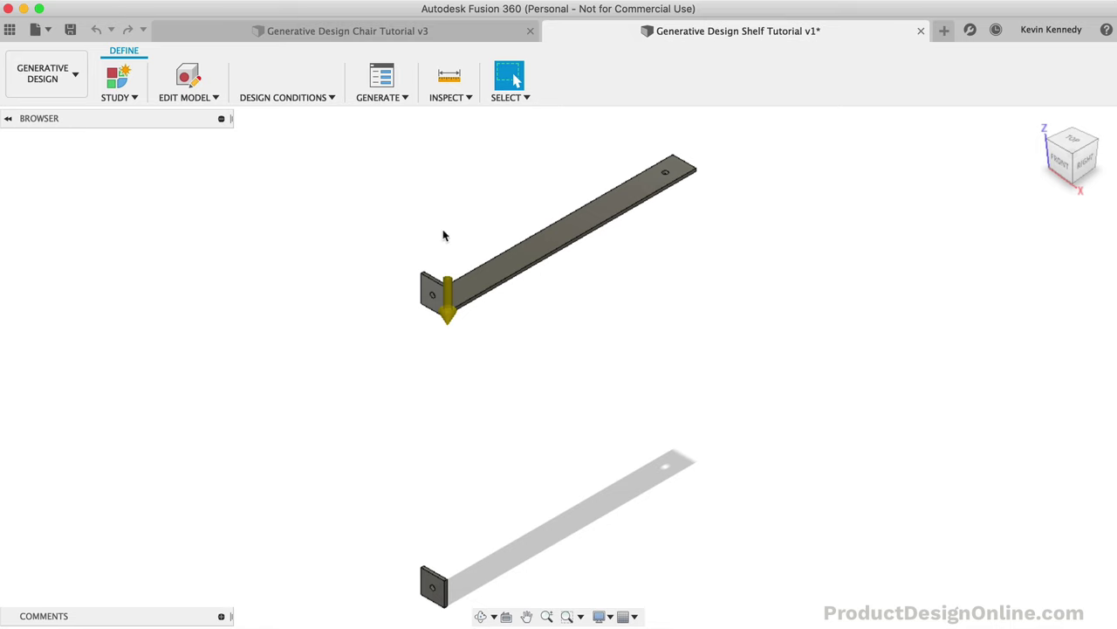
Step: Mark both the upper and lower shelf bodies as preserve geometry
click(311, 81)
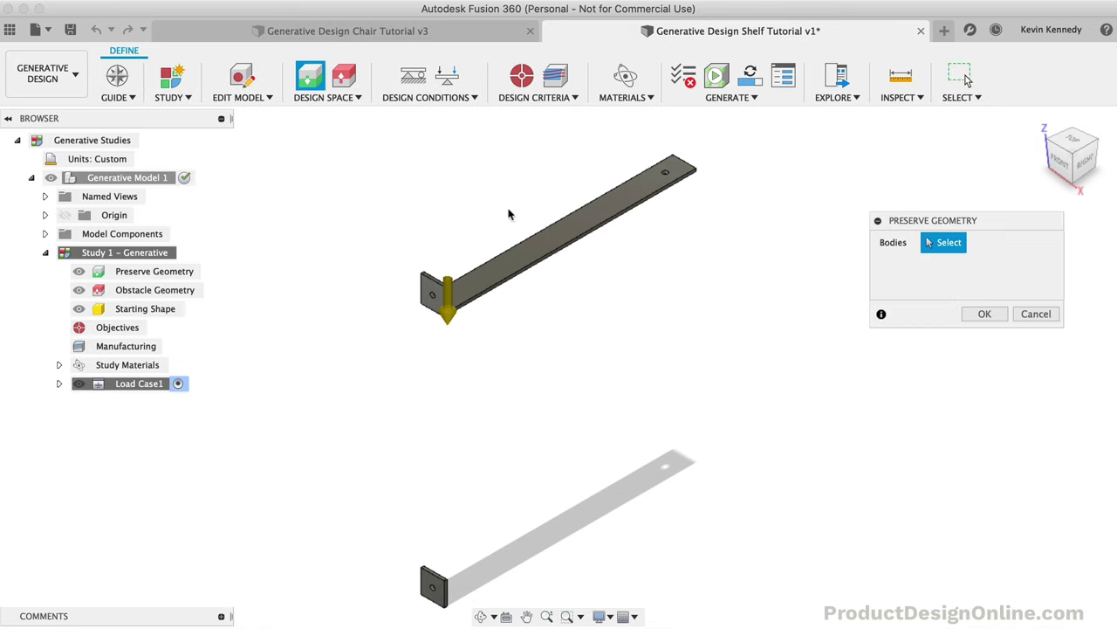
click(522, 254)
click(438, 585)
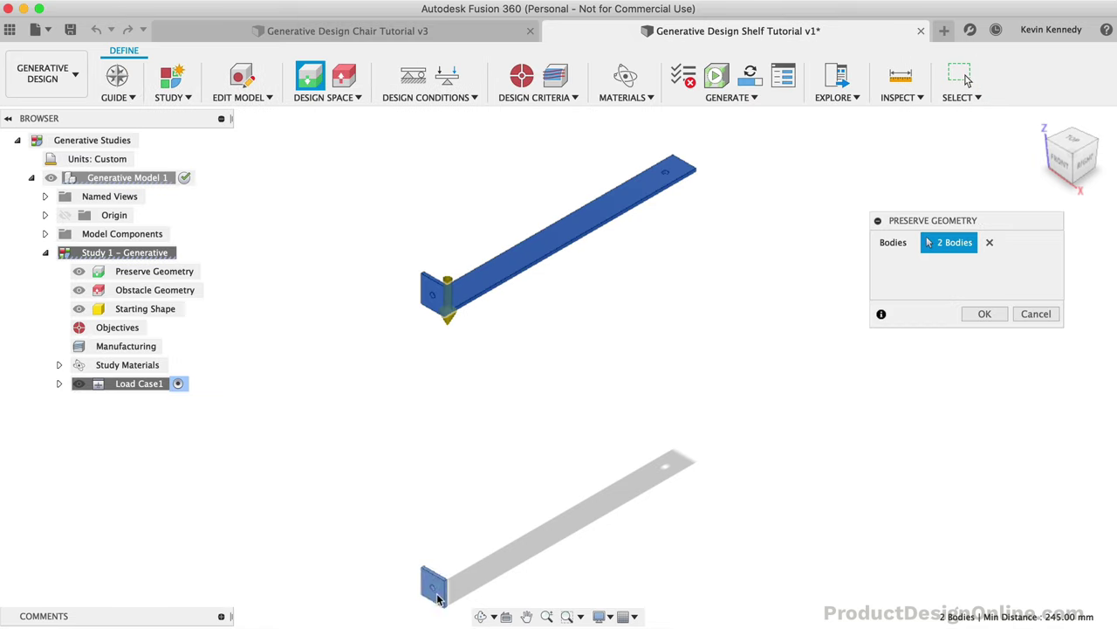
click(976, 314)
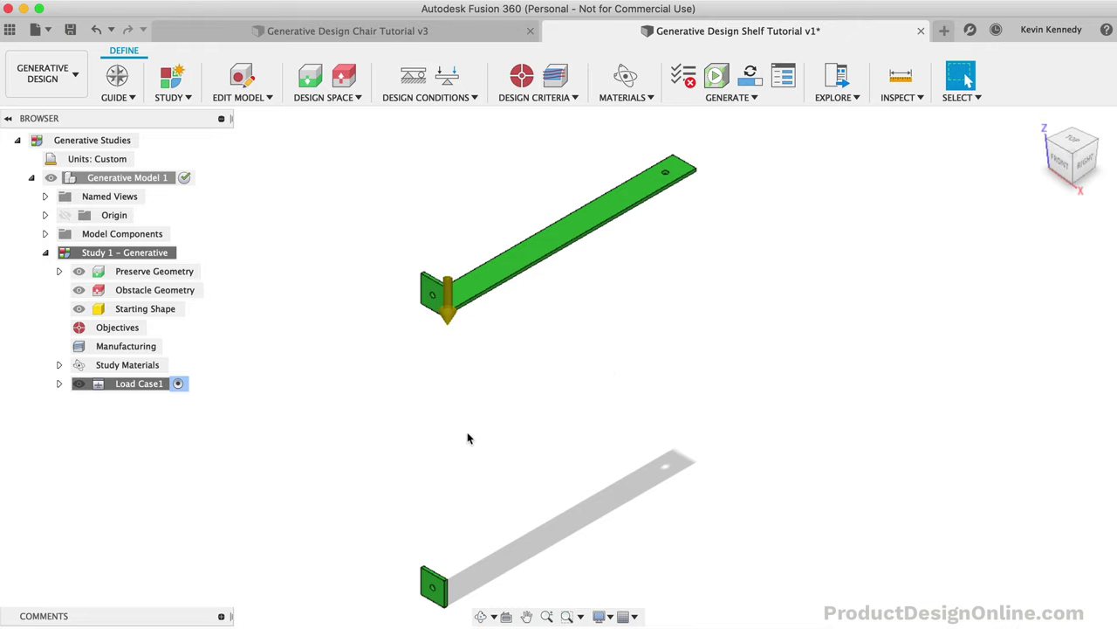
Step: Add a fixed structural constraint on both brackets' vertical mounting faces
click(412, 77)
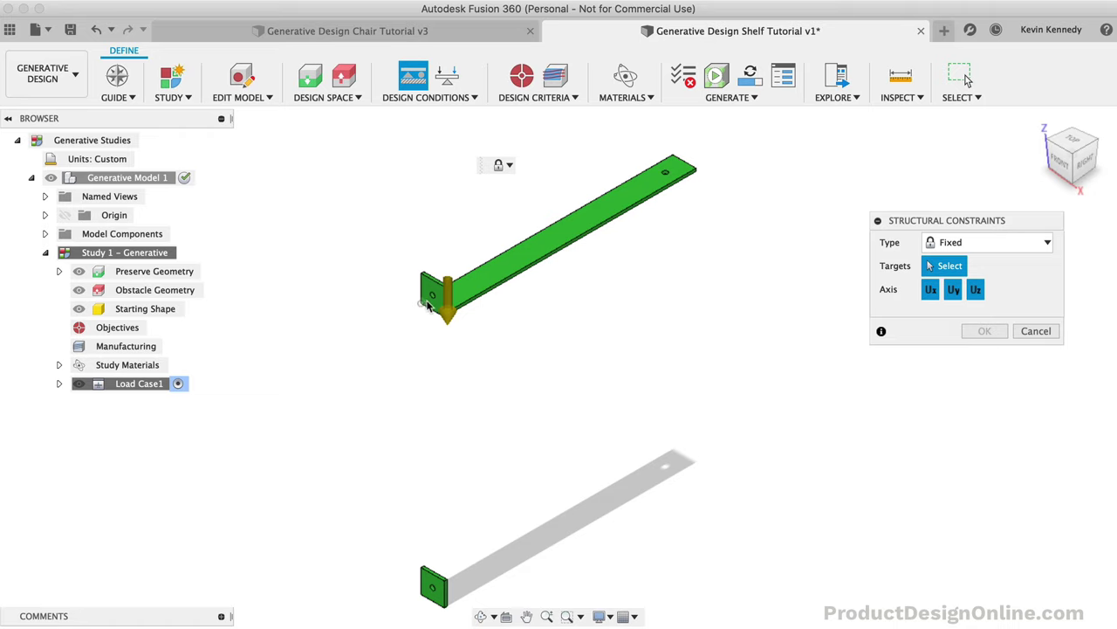
scroll(350, 277, up, 3)
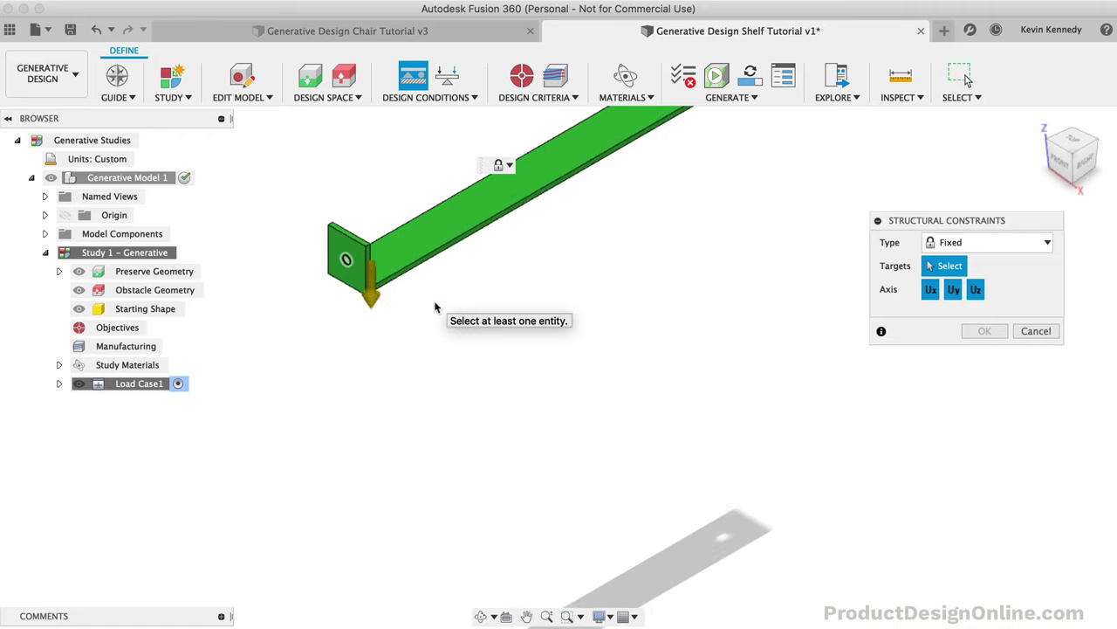
click(347, 274)
scroll(372, 281, down, 5)
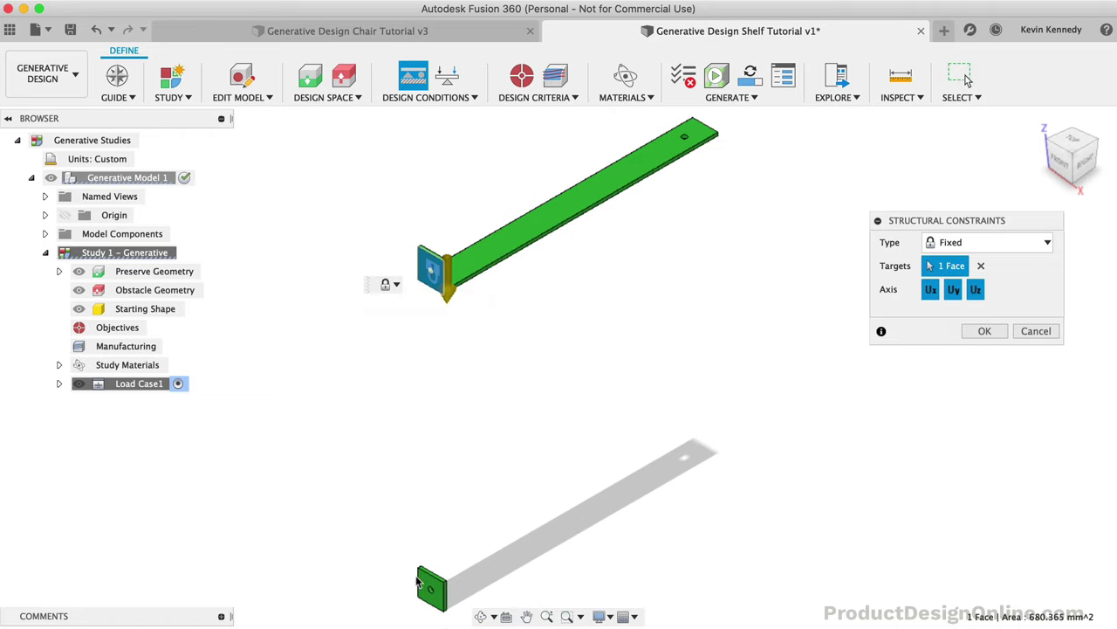
click(423, 585)
click(985, 331)
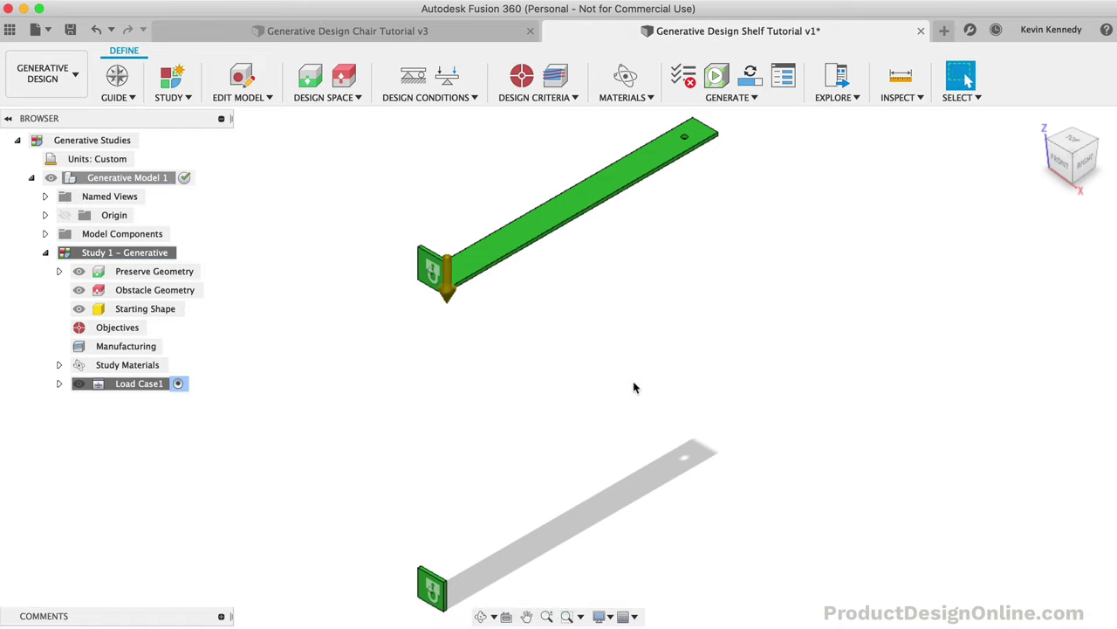
Step: Open the shelf's generative model for editing in Edit Model
click(248, 78)
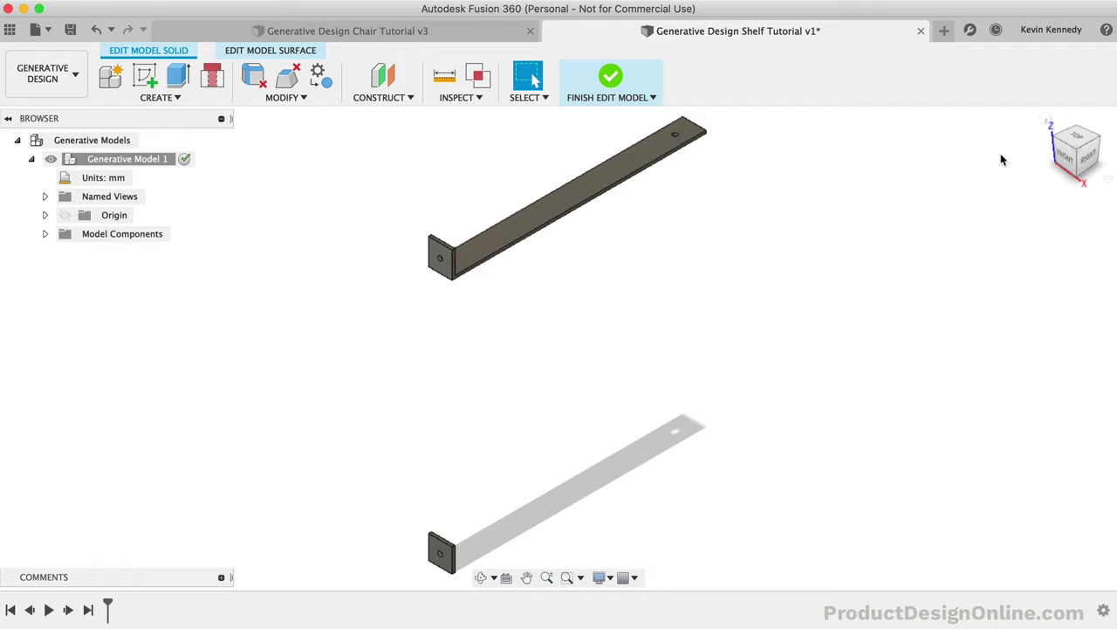
click(1099, 149)
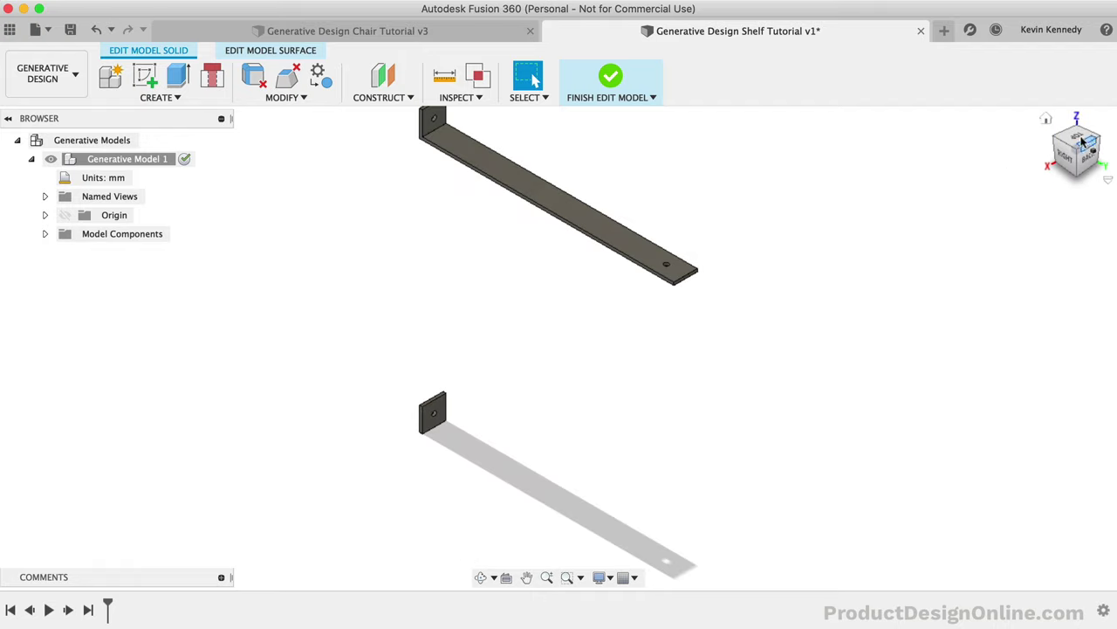
drag(1071, 144, 1046, 144)
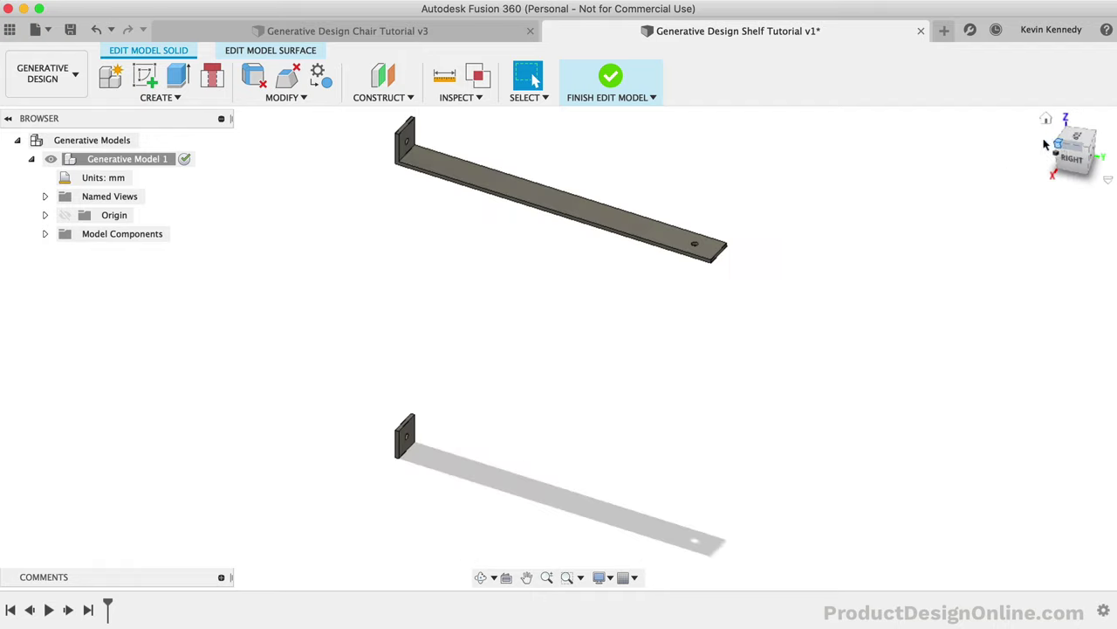
Step: Sketch a 2-point rectangle on the bracket mounting face enclosing both plates
click(145, 78)
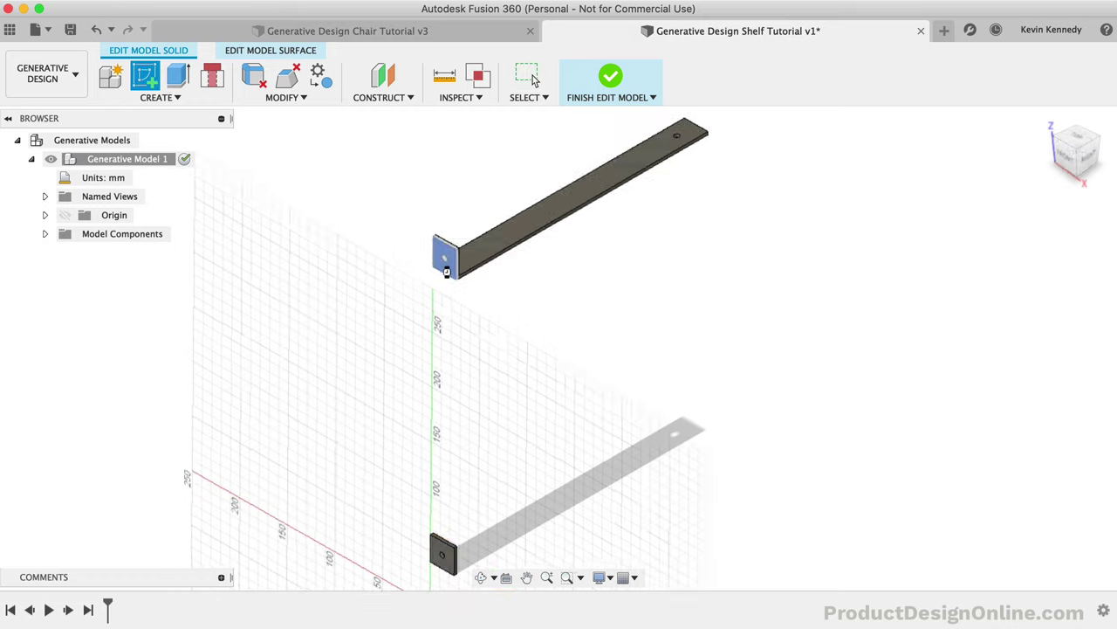
click(442, 266)
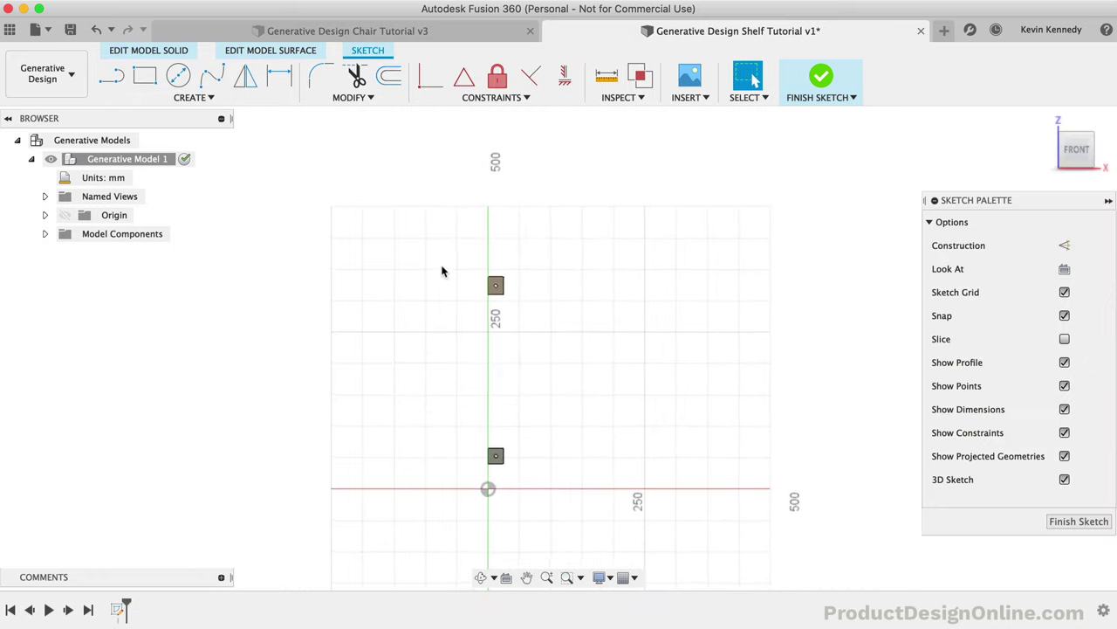
click(145, 76)
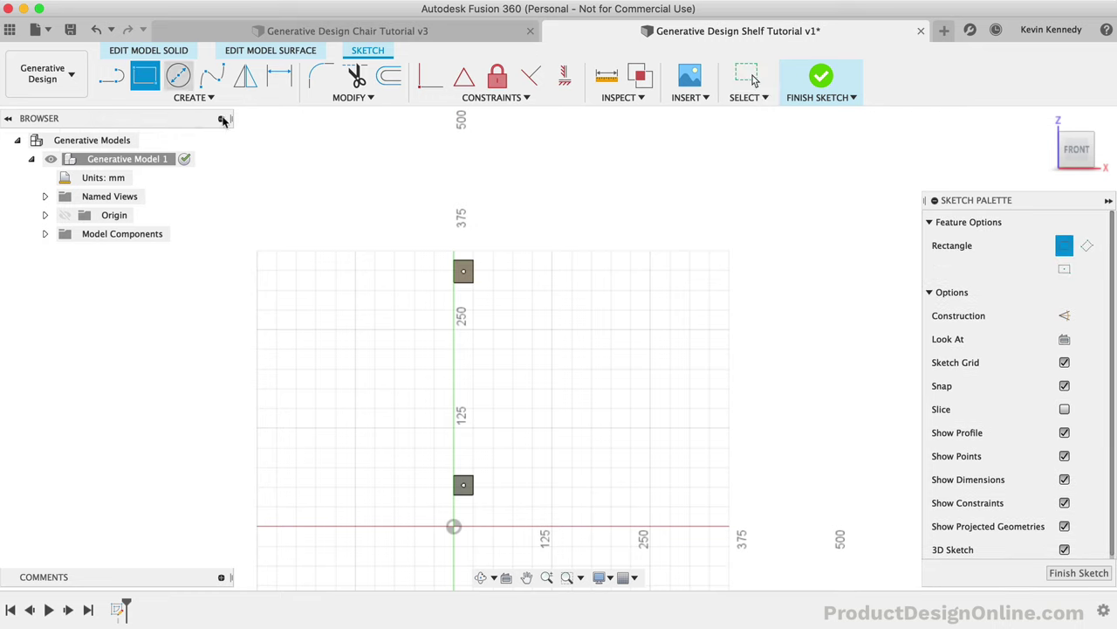
click(296, 230)
click(630, 525)
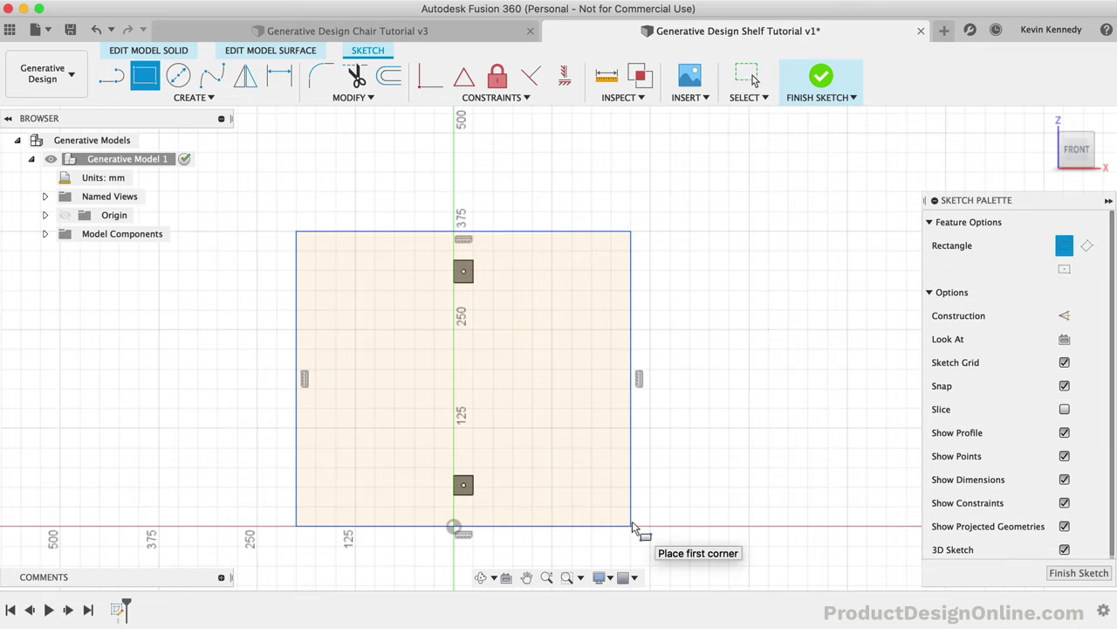
Step: Start an extrusion of the large rectangle and both small square profiles
key(e)
click(549, 422)
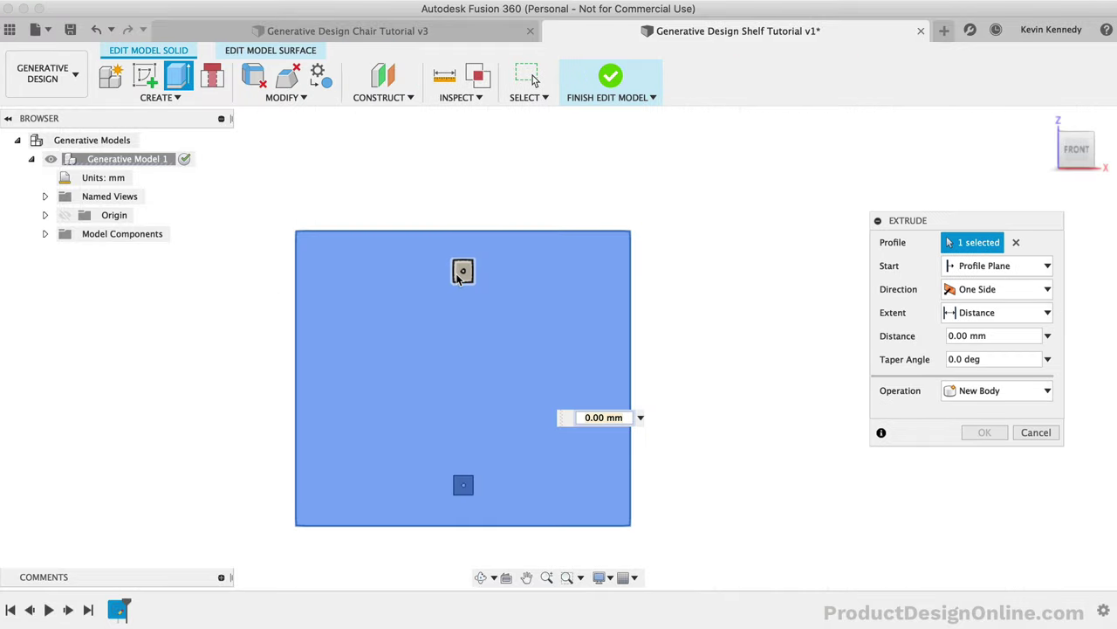
click(464, 271)
click(464, 271)
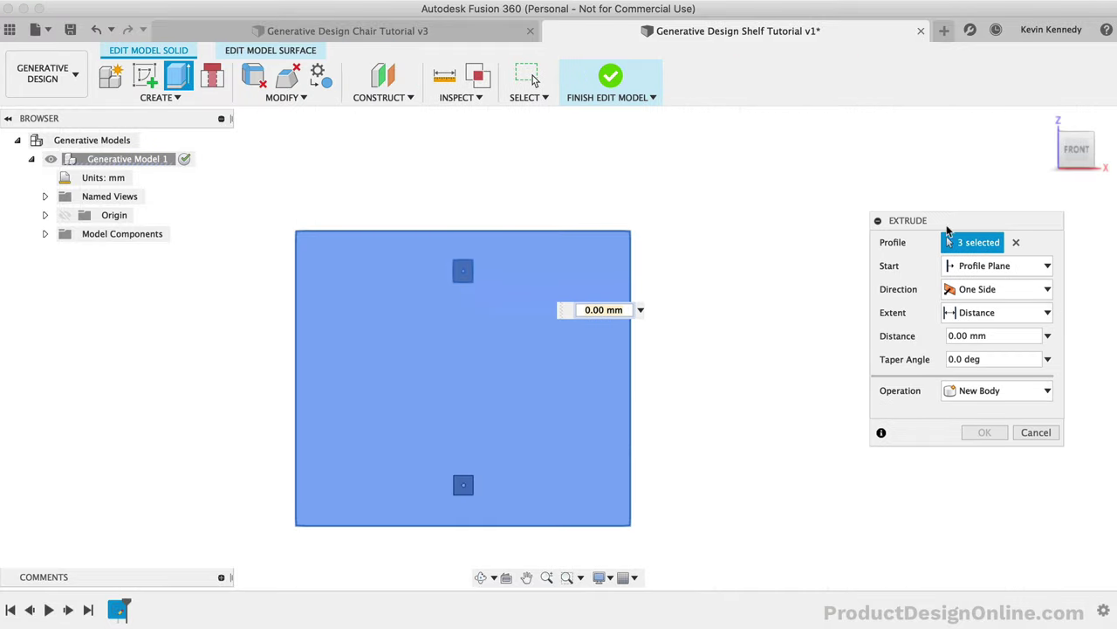
click(1091, 139)
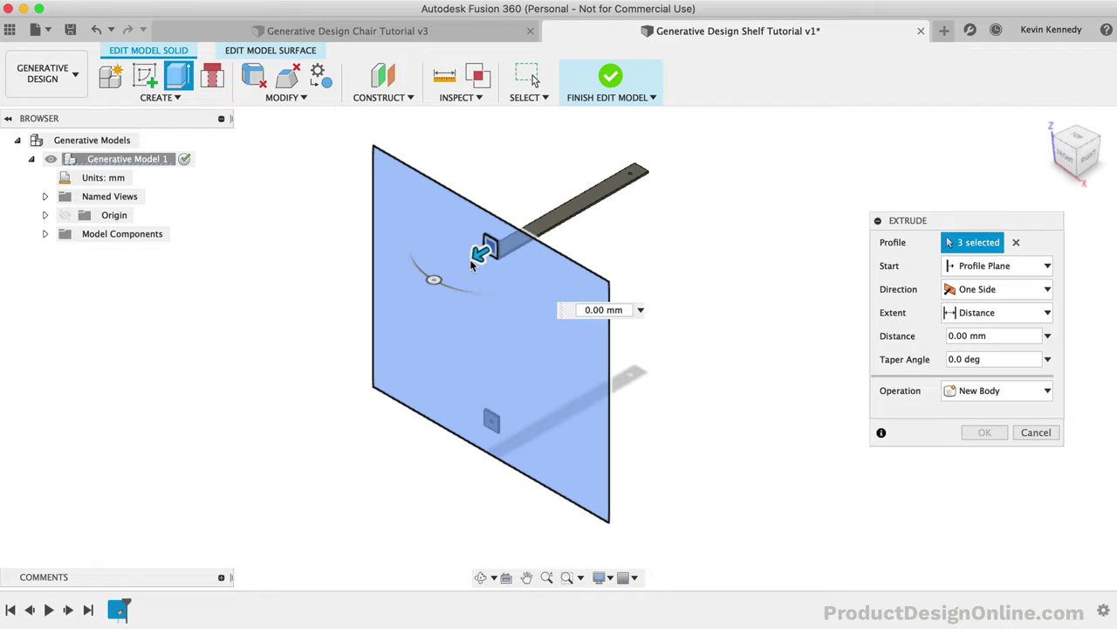
Step: Make the extrusion a New Body 50 mm deep, forming the wall block
drag(471, 251, 425, 276)
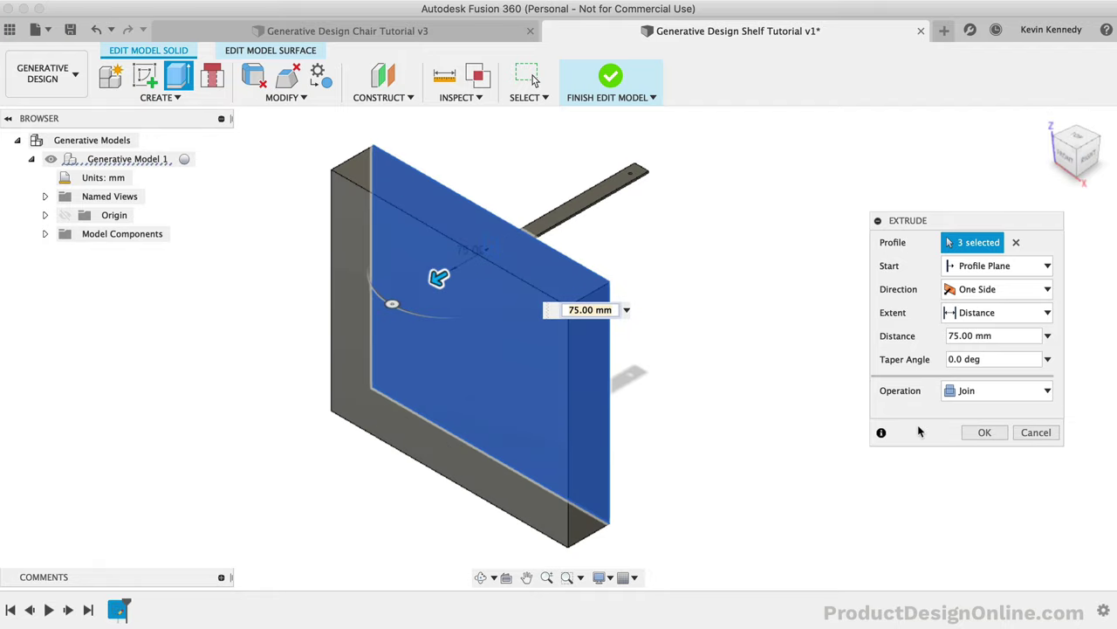
click(984, 393)
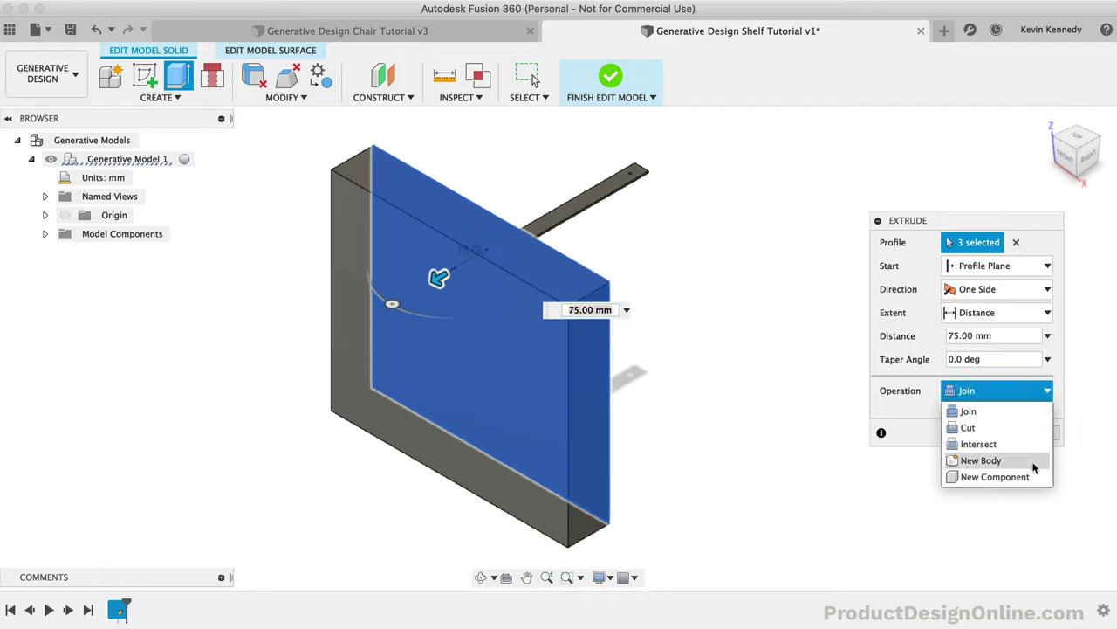
click(1033, 460)
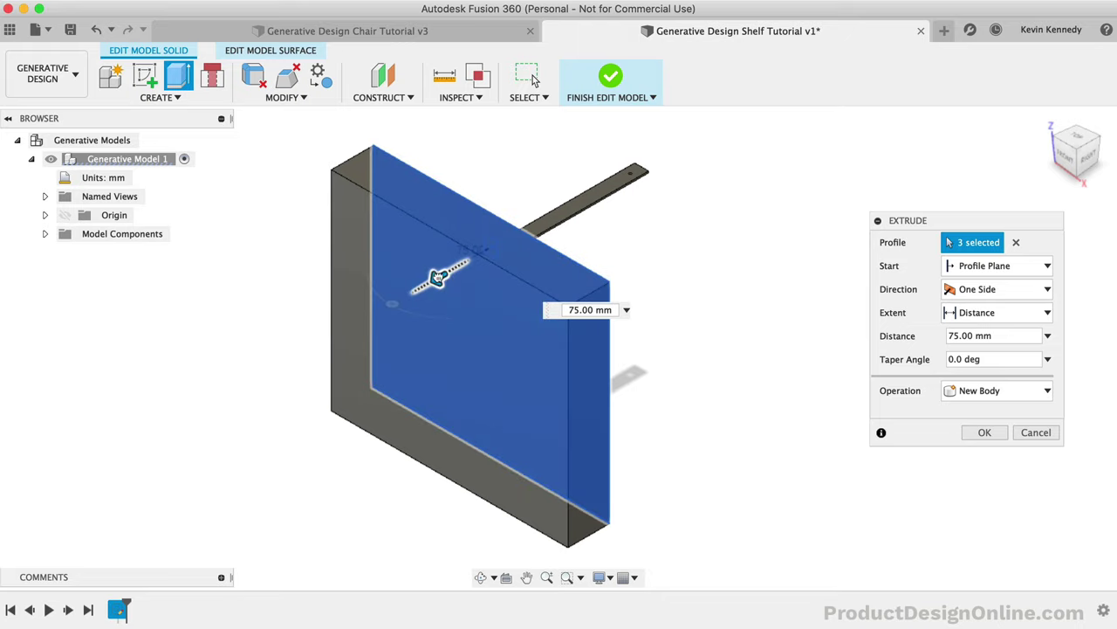
drag(439, 278, 452, 274)
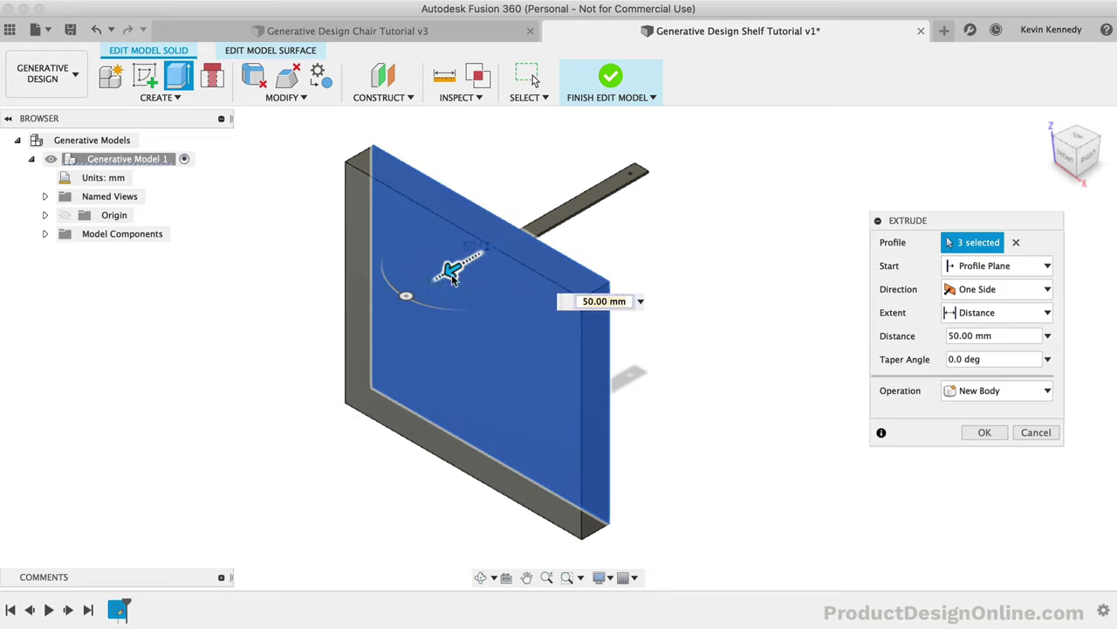
click(989, 432)
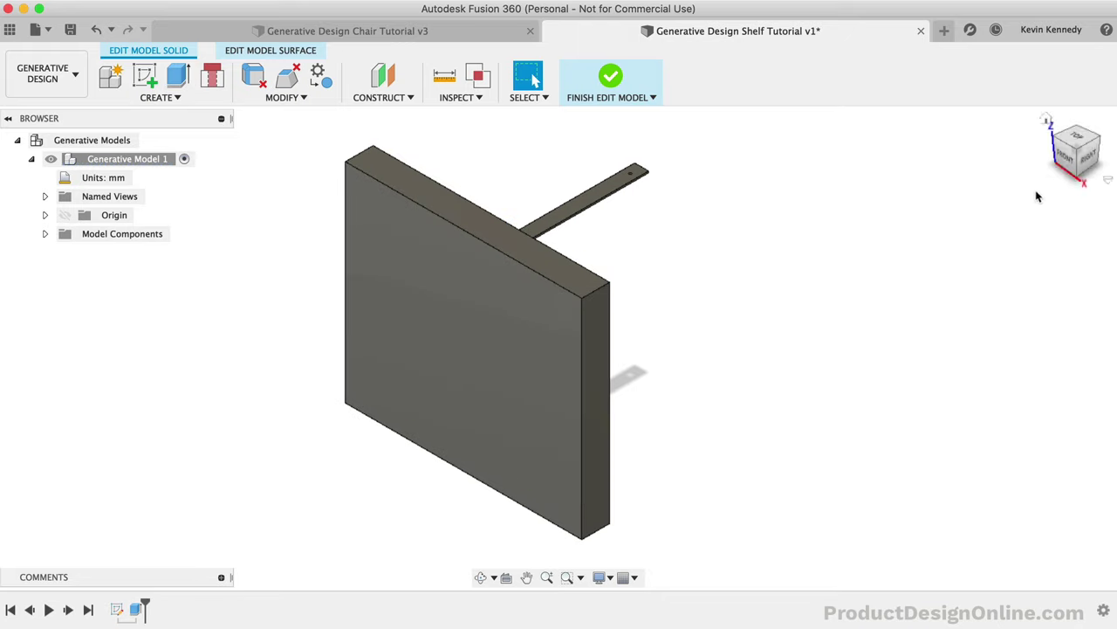
click(1097, 144)
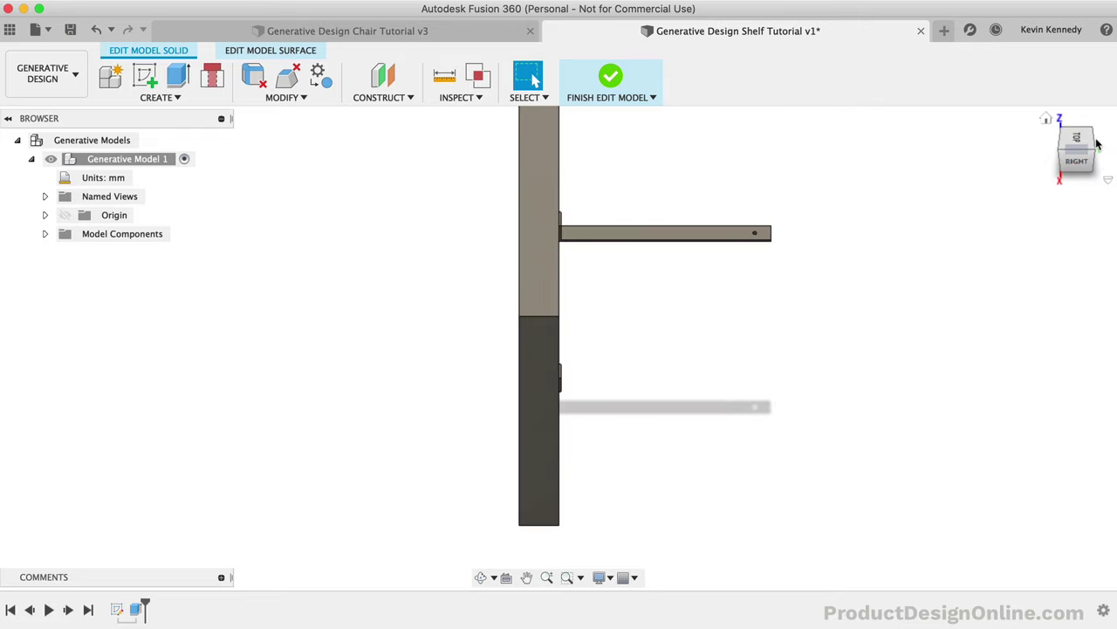
click(1097, 153)
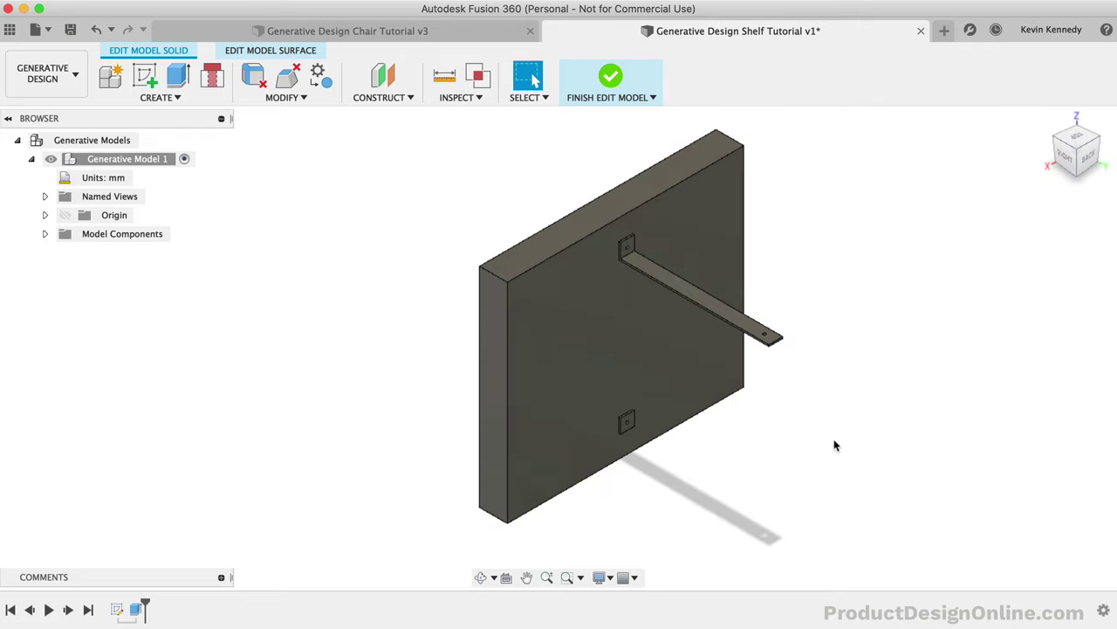
scroll(835, 446, up, 5)
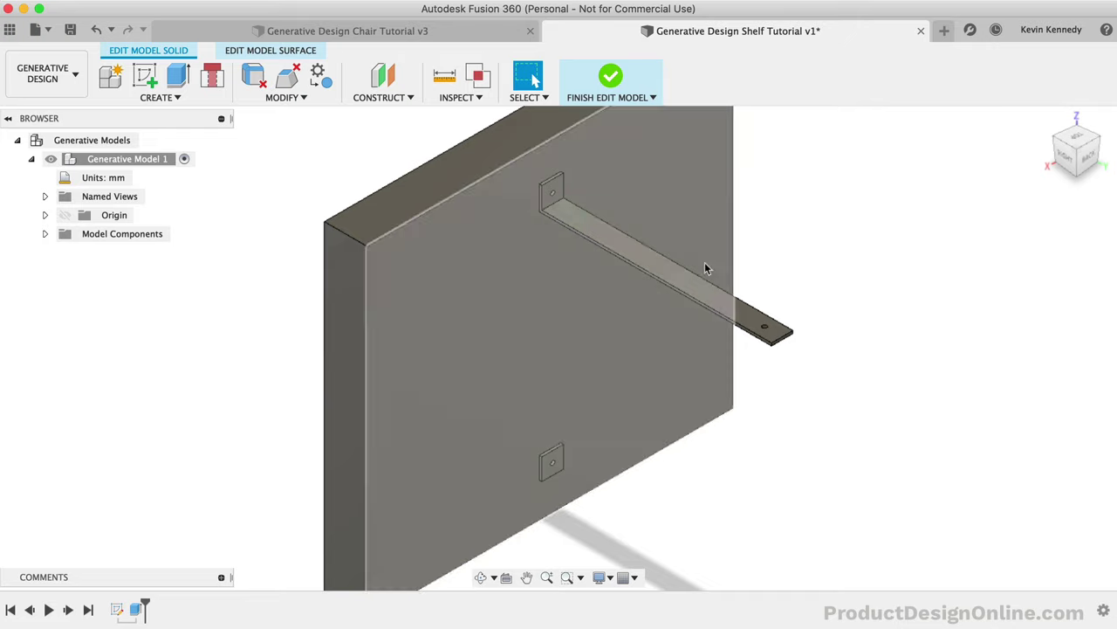
Step: Start a sketch on the shelf bracket's face
click(700, 297)
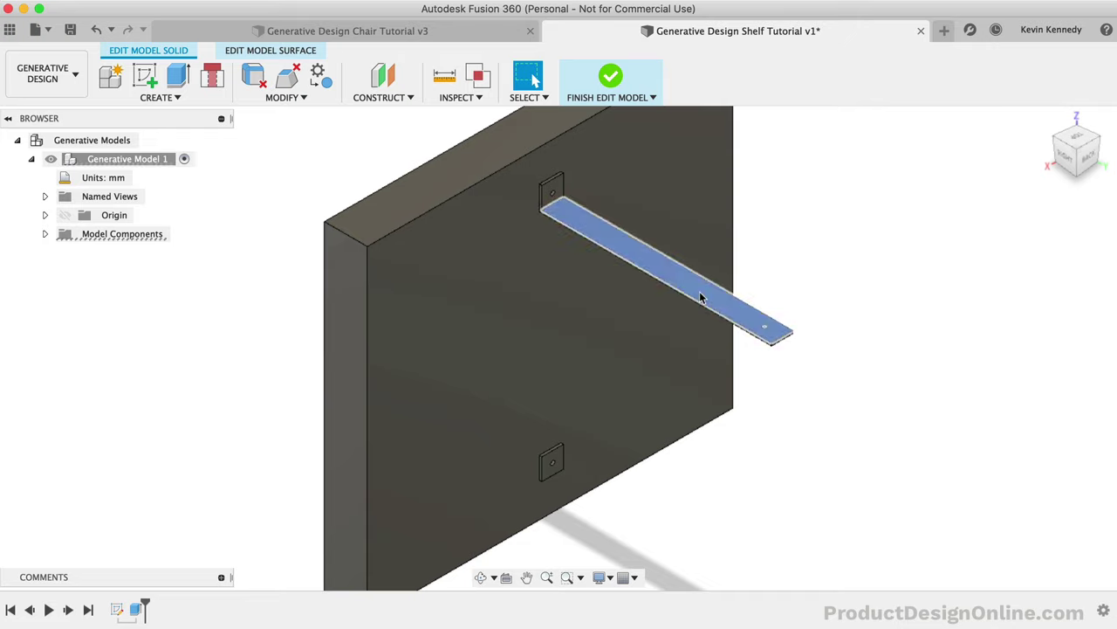
right_click(700, 297)
click(699, 388)
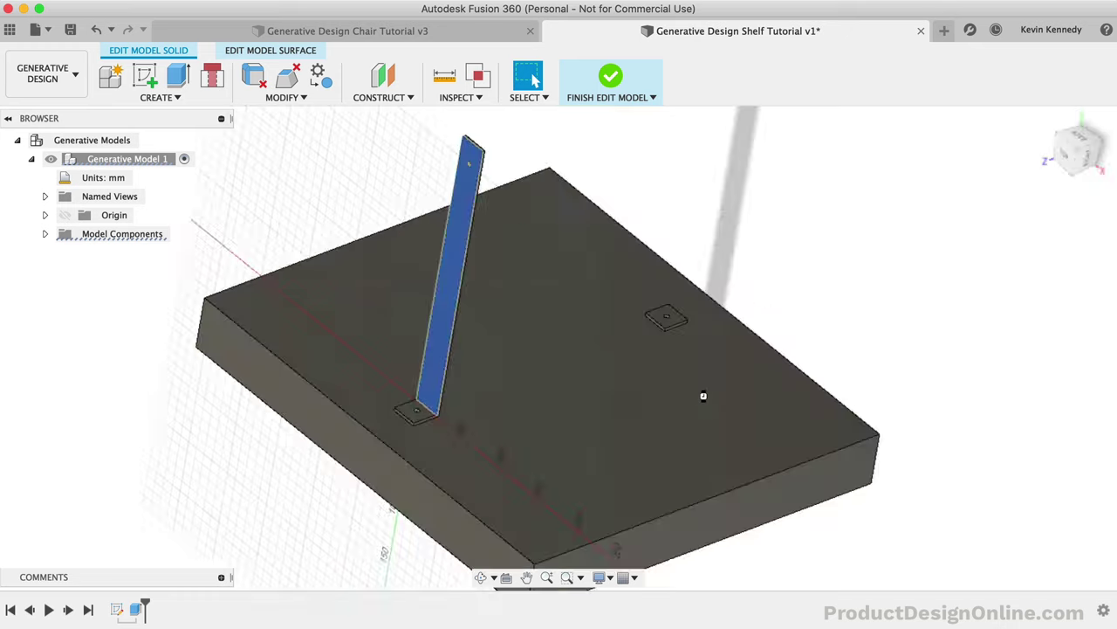
Step: Extrude both bracket profiles 70 mm upward as a new body
click(560, 383)
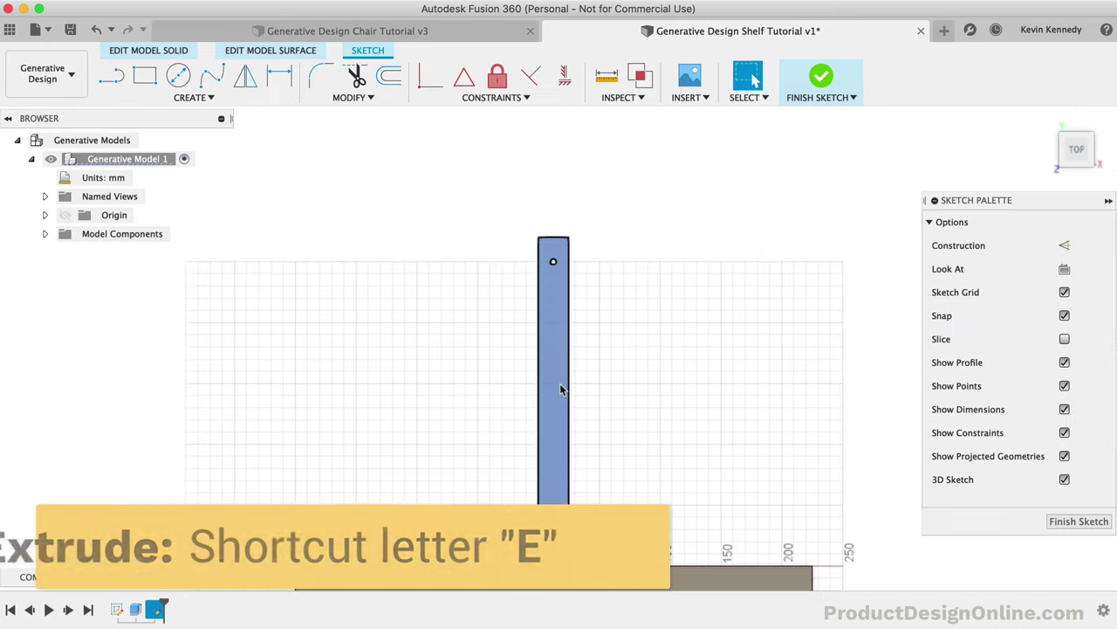
key(e)
key(e)
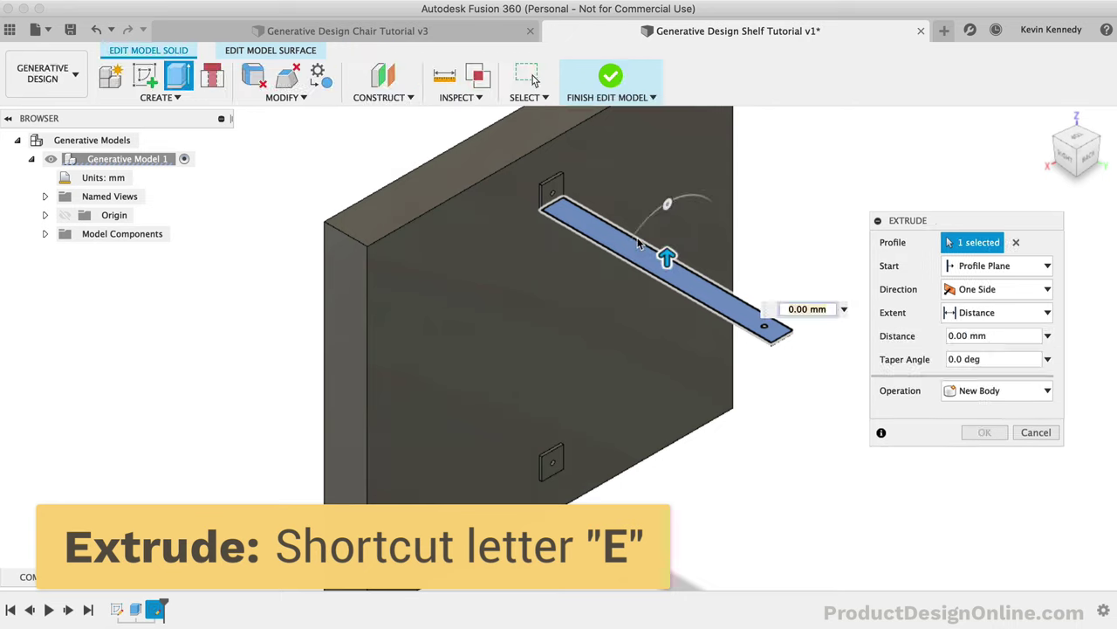
drag(666, 250, 665, 234)
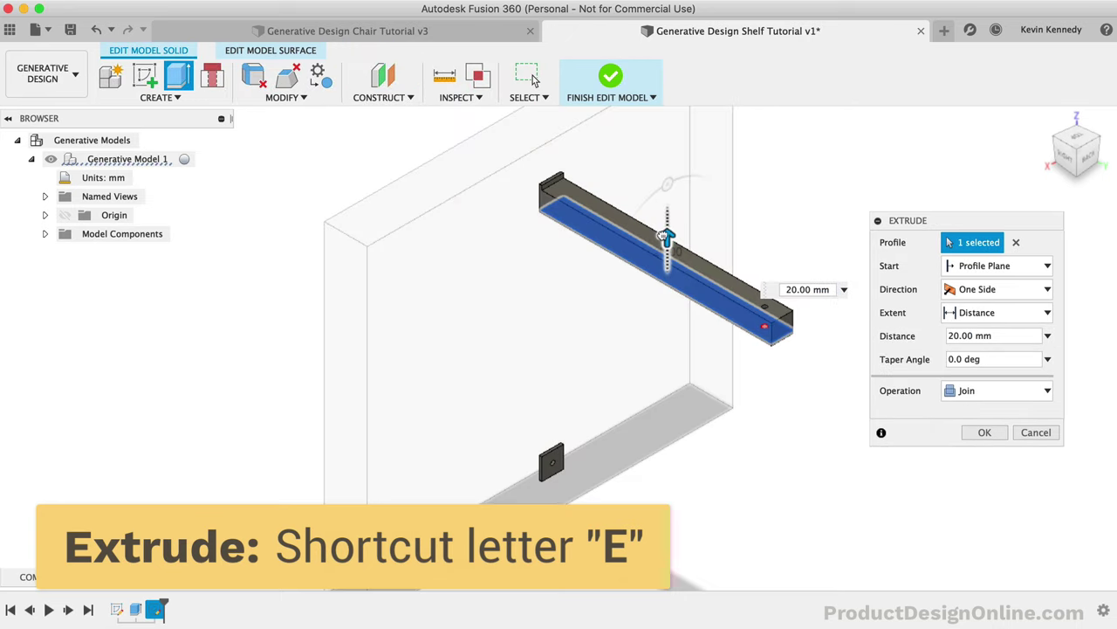
click(764, 330)
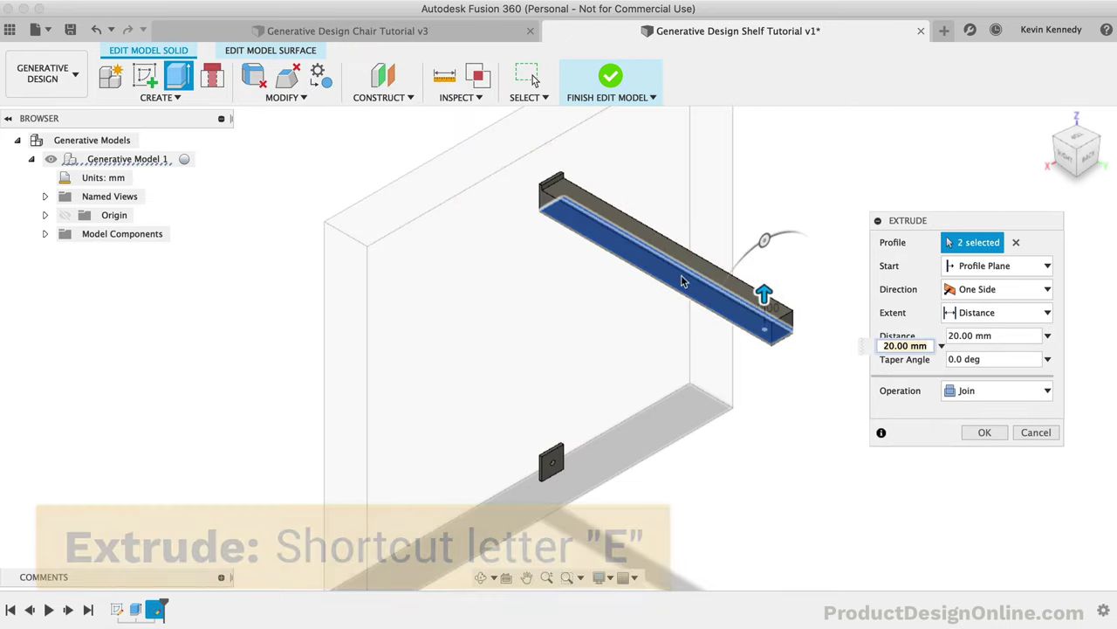
drag(764, 307, 764, 242)
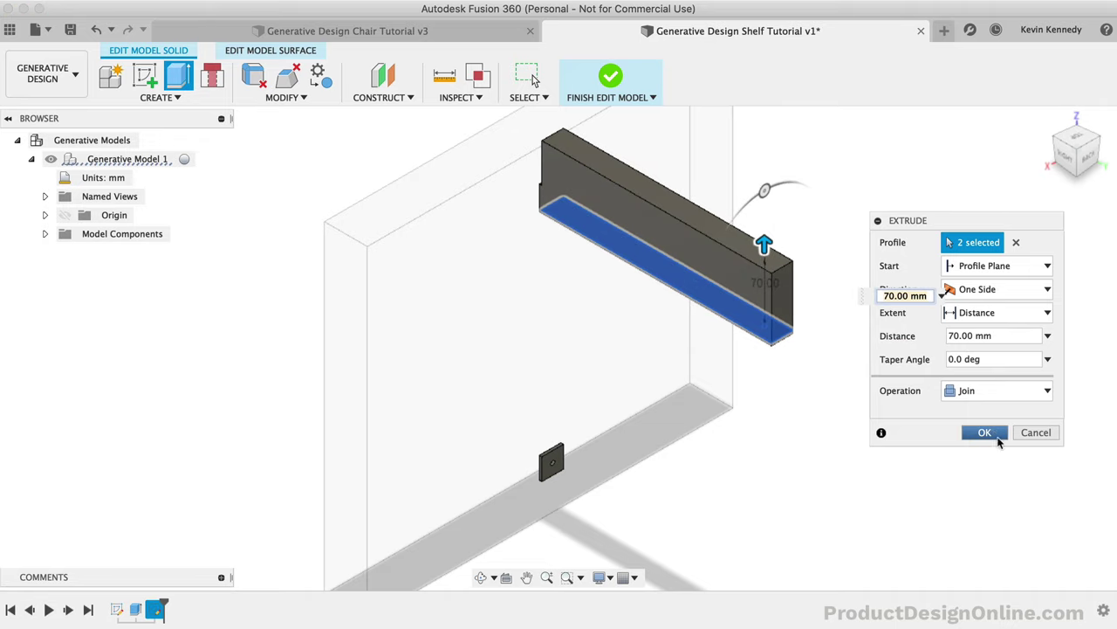
click(987, 391)
click(985, 459)
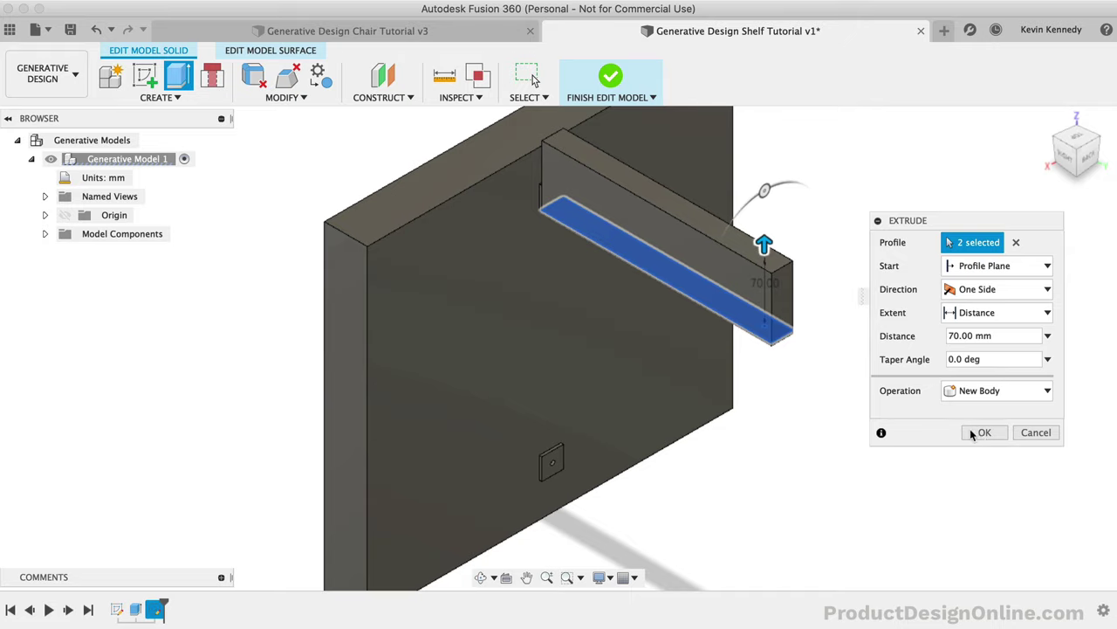
click(972, 432)
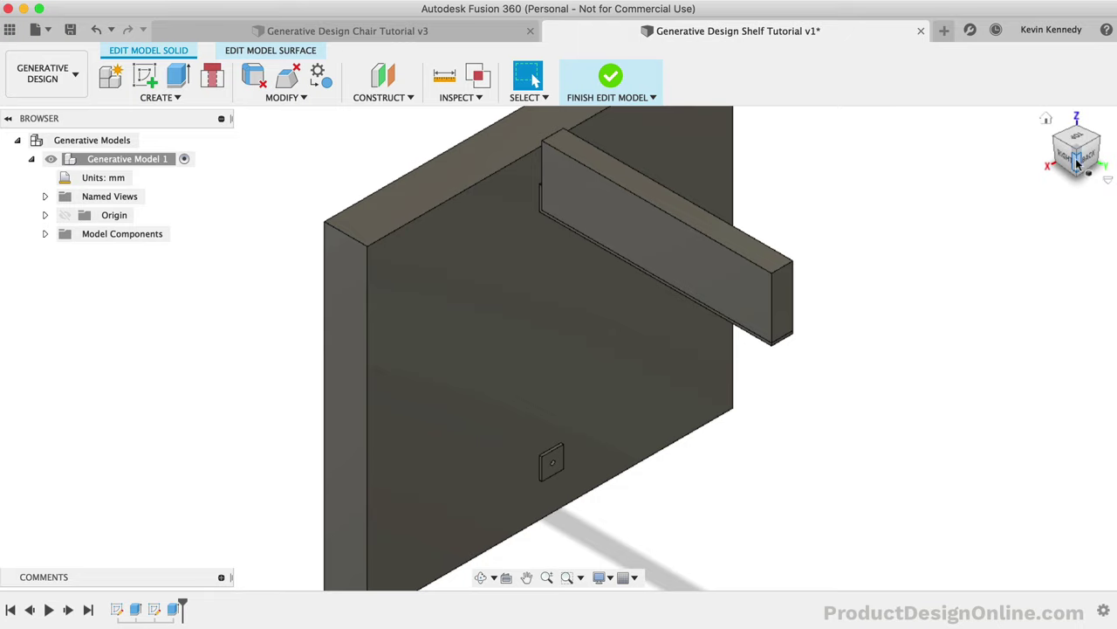
Step: Start a connector obstacle at the lower plate's hole, picking its edge for shaft start and end
mouse_move(1078, 159)
mouse_down()
mouse_move(1064, 135)
mouse_move(1072, 148)
mouse_up()
scroll(498, 500, up, 6)
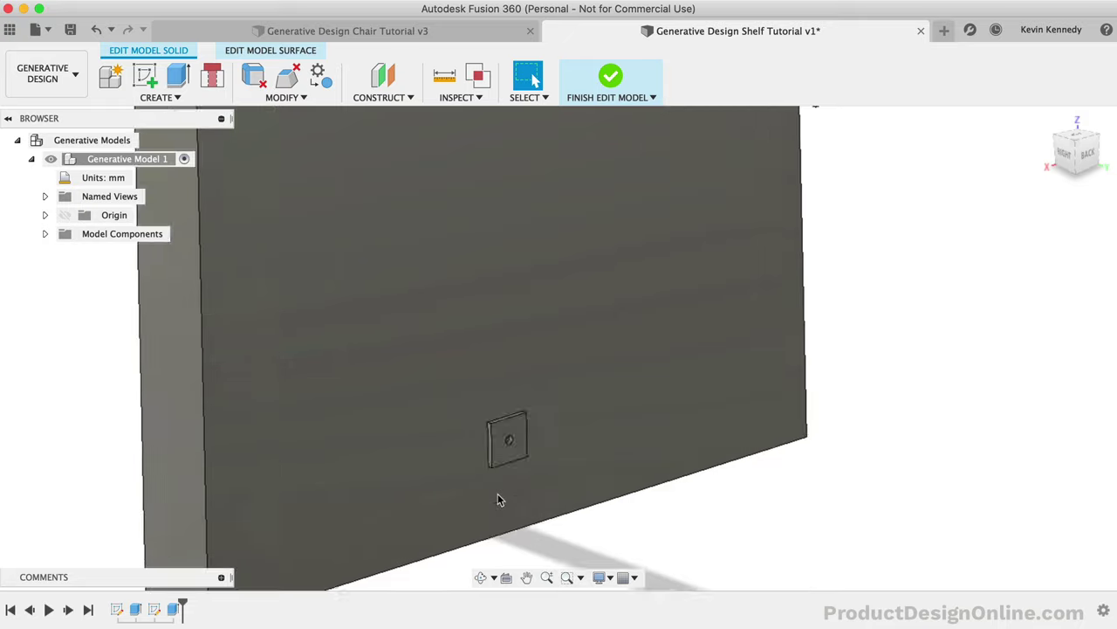
scroll(497, 499, down, 3)
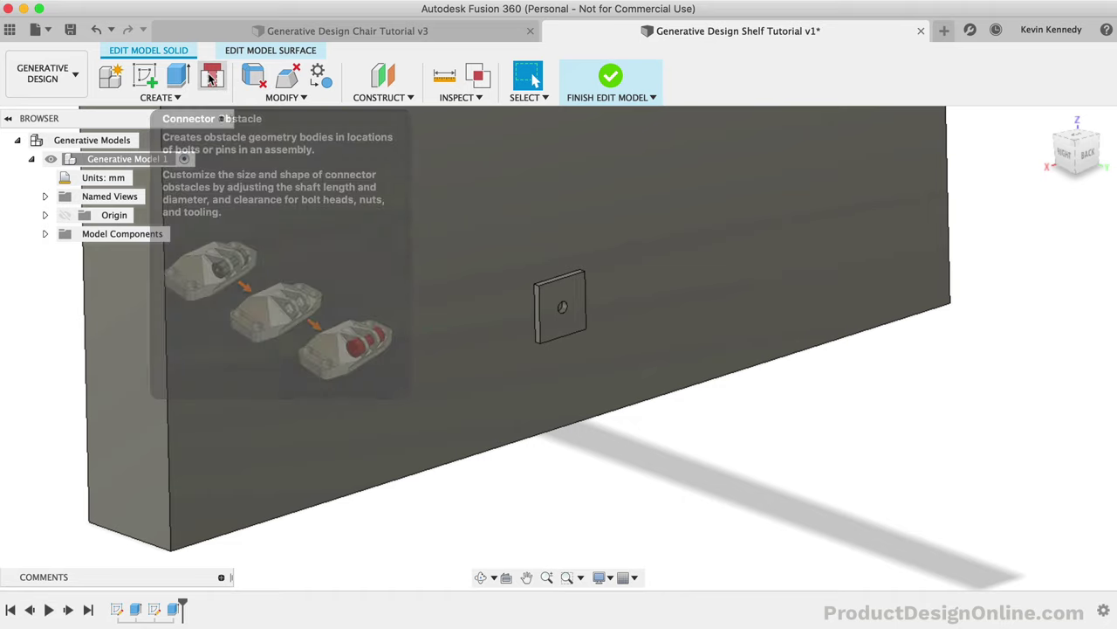
click(210, 79)
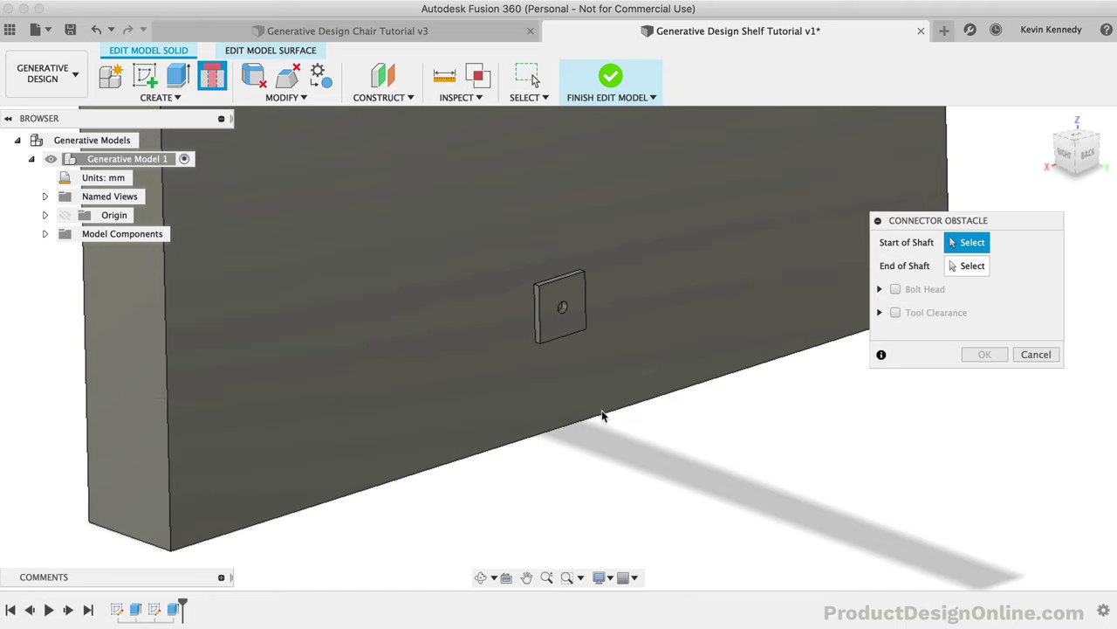
scroll(590, 403, up, 5)
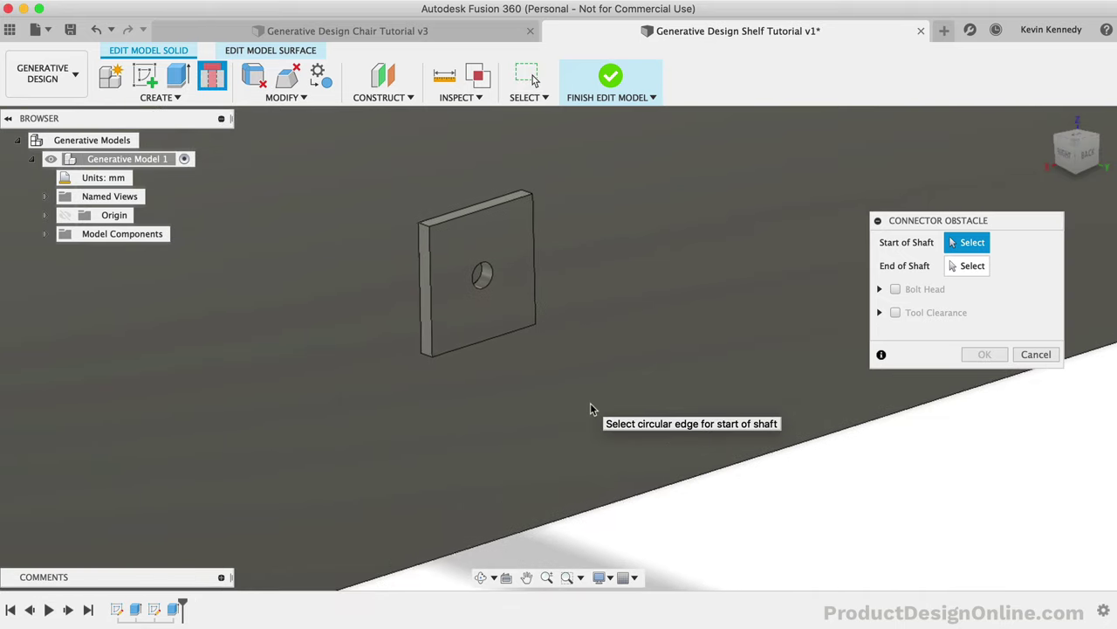
click(488, 291)
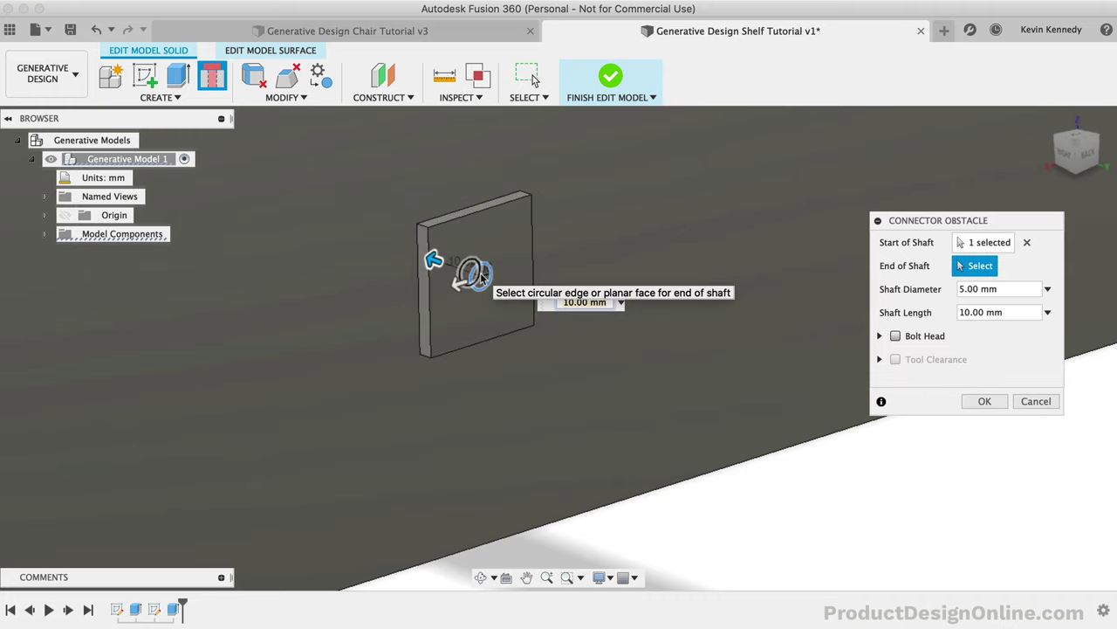
click(480, 276)
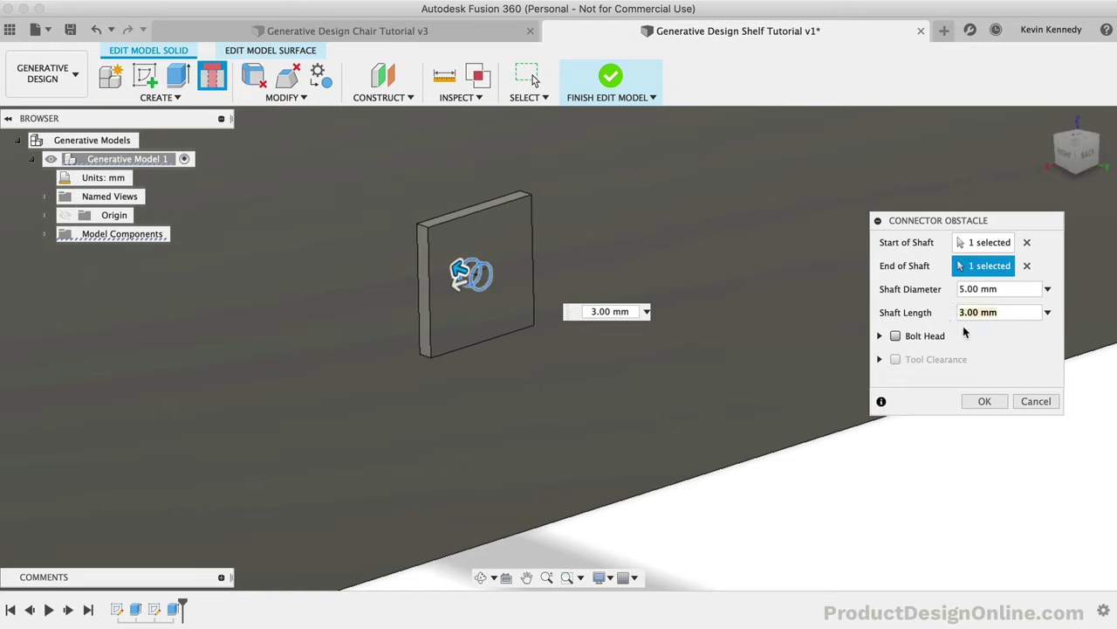
Step: Add a 3 mm long bolt head to the connector obstacle
click(896, 336)
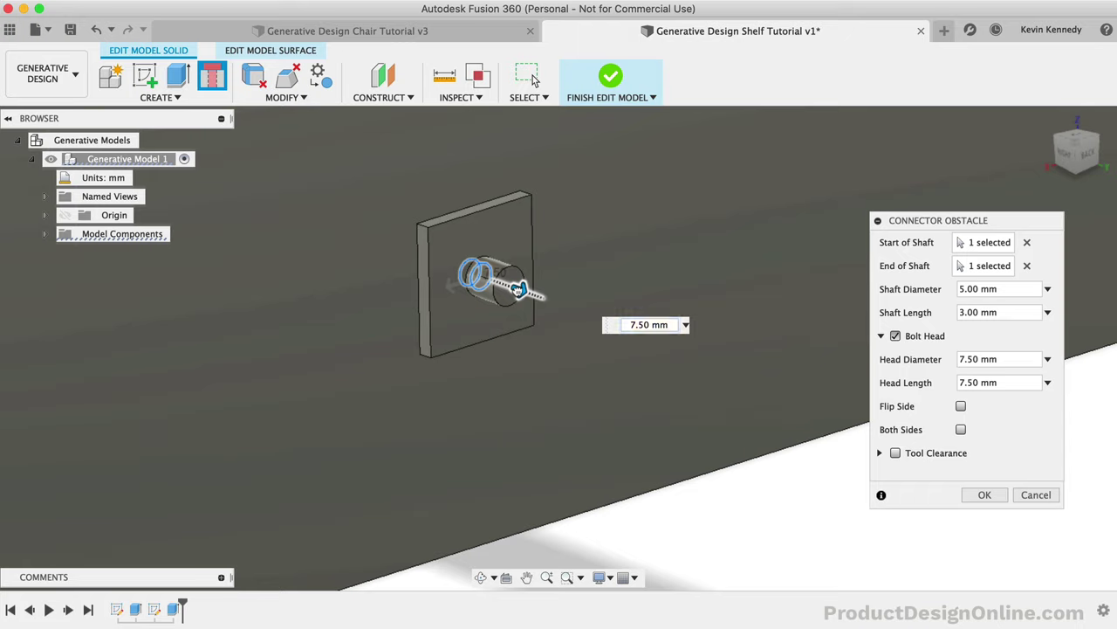
mouse_move(520, 291)
mouse_down()
mouse_move(572, 310)
mouse_move(504, 298)
mouse_up()
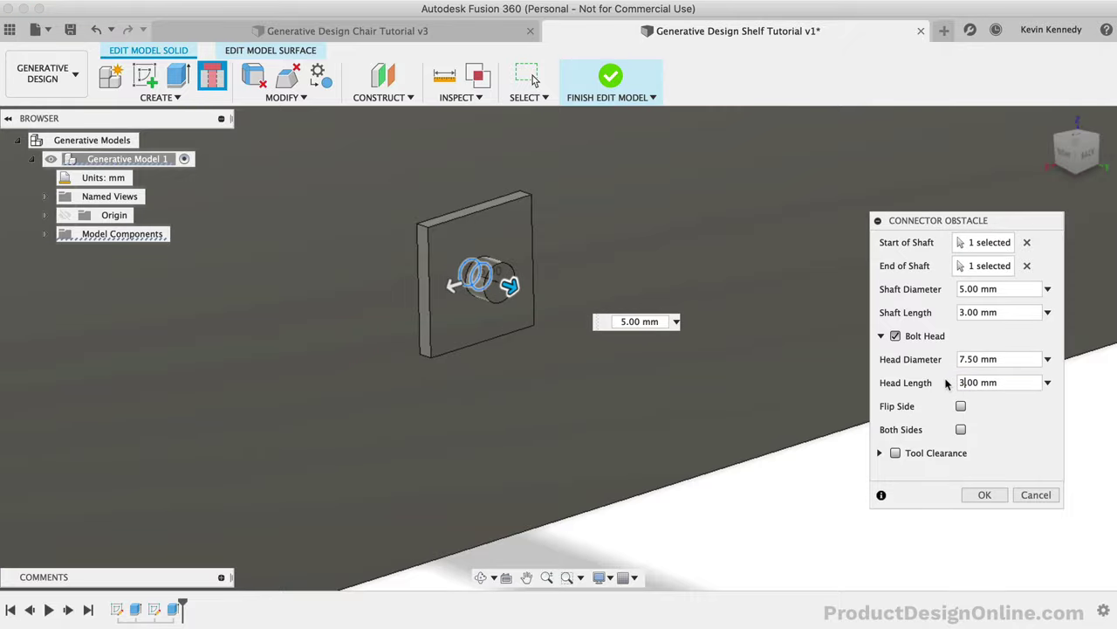
key(Return)
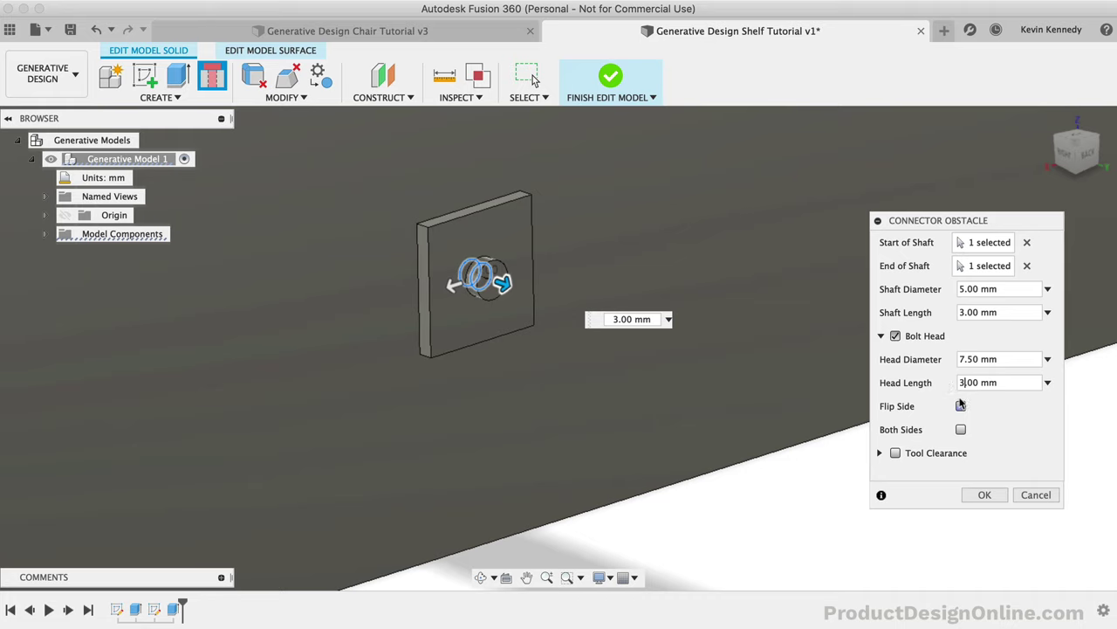
click(960, 406)
click(960, 406)
Step: Add tool clearance stretched to 200 mm and confirm the connector obstacle
click(894, 453)
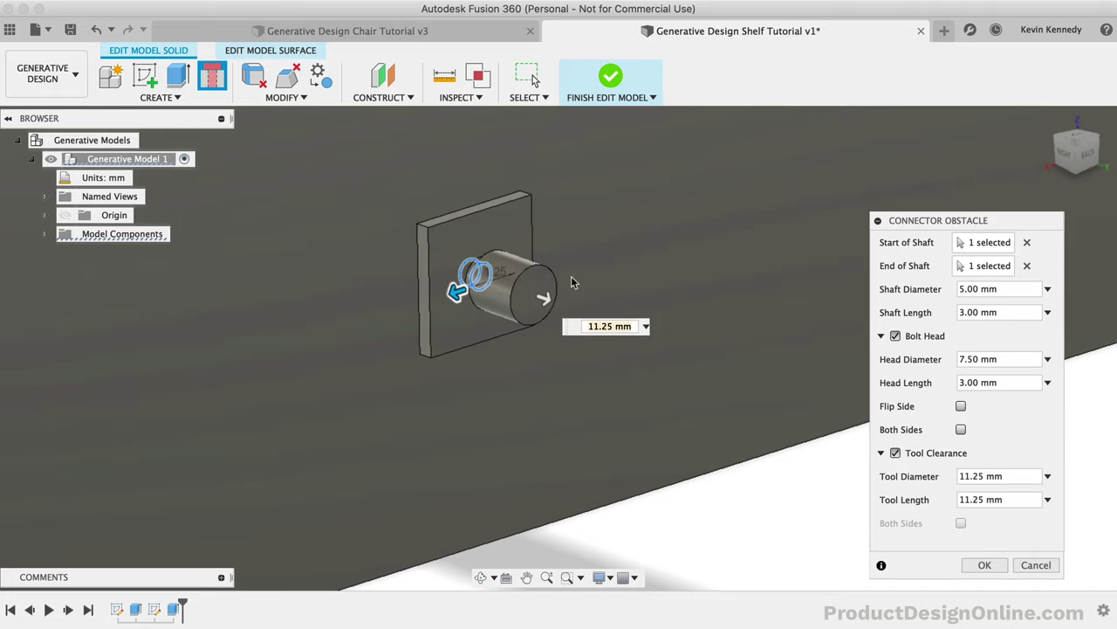
drag(543, 295, 779, 431)
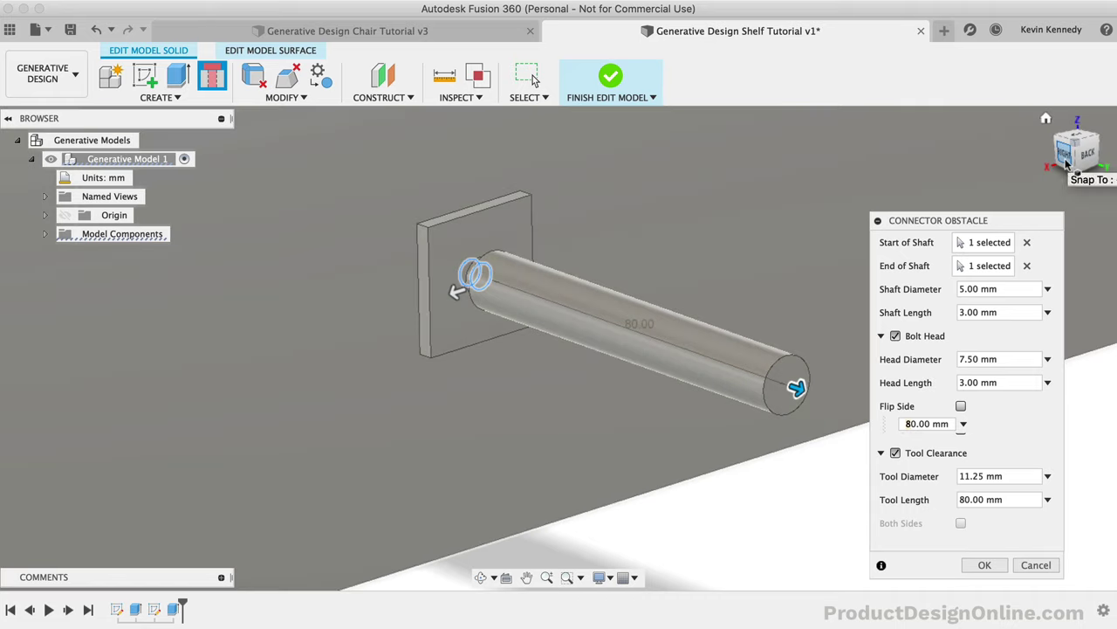
click(1065, 155)
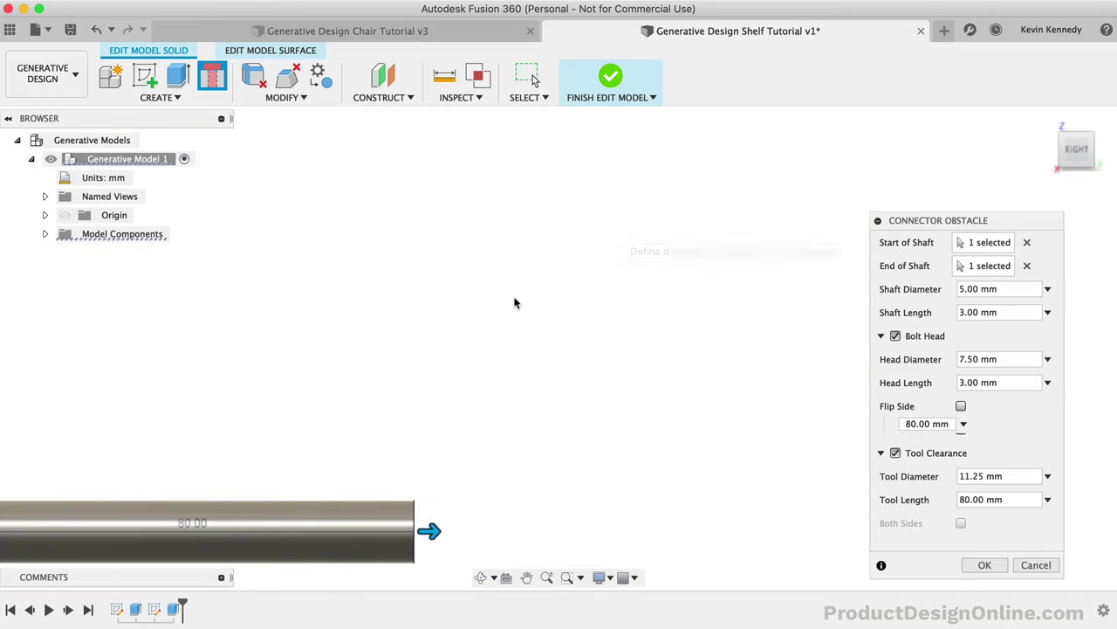
drag(493, 447, 877, 444)
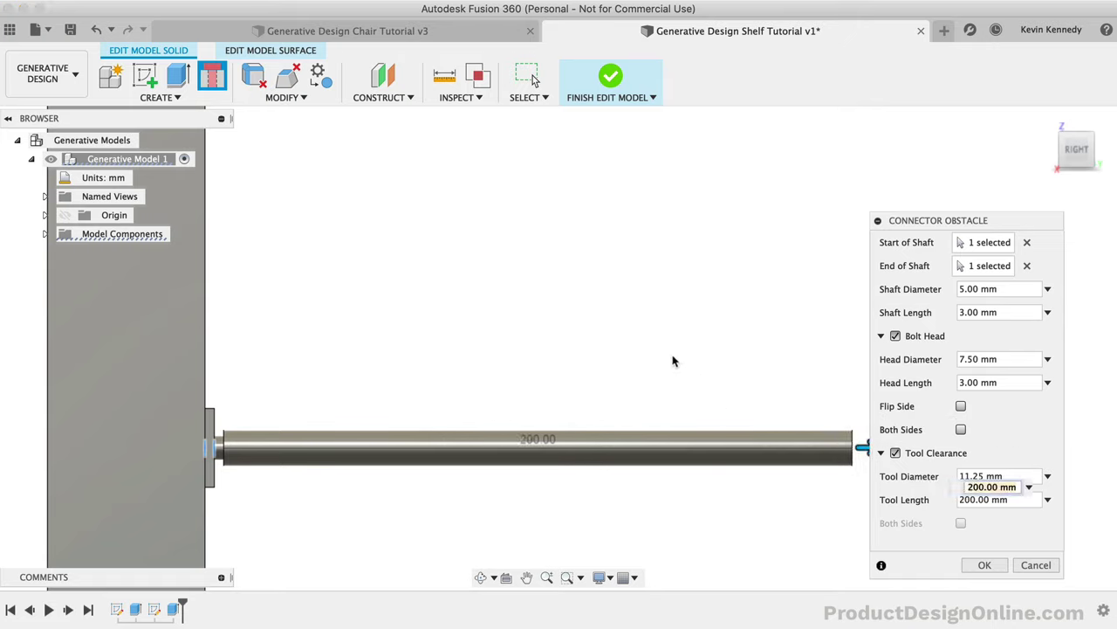
scroll(668, 362, down, 2)
scroll(667, 362, down, 3)
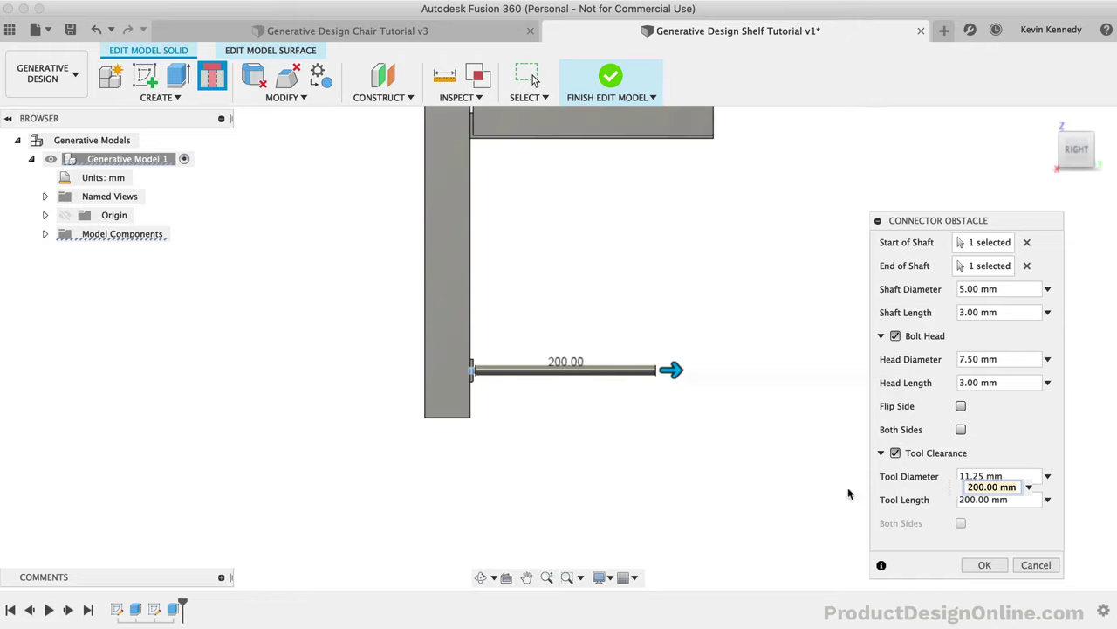
click(987, 566)
Step: Start a second connector obstacle, picking the shelf hole's edge as shaft start and end
scroll(737, 315, up, 3)
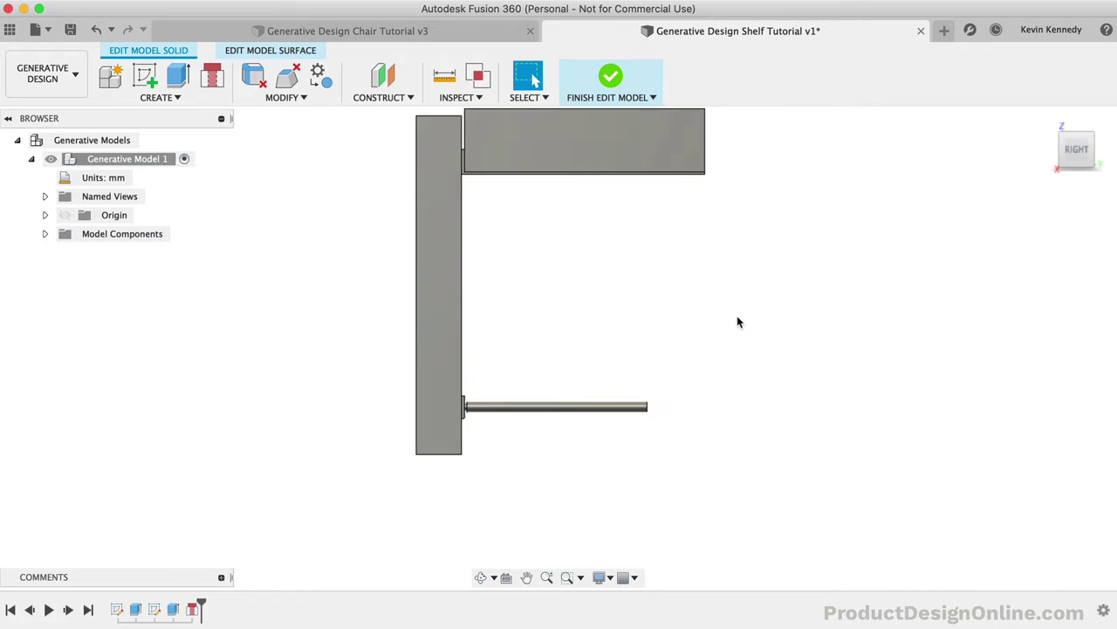
shift+middle_drag(825, 213, 657, 261)
scroll(656, 262, up, 5)
right_drag(838, 423, 840, 319)
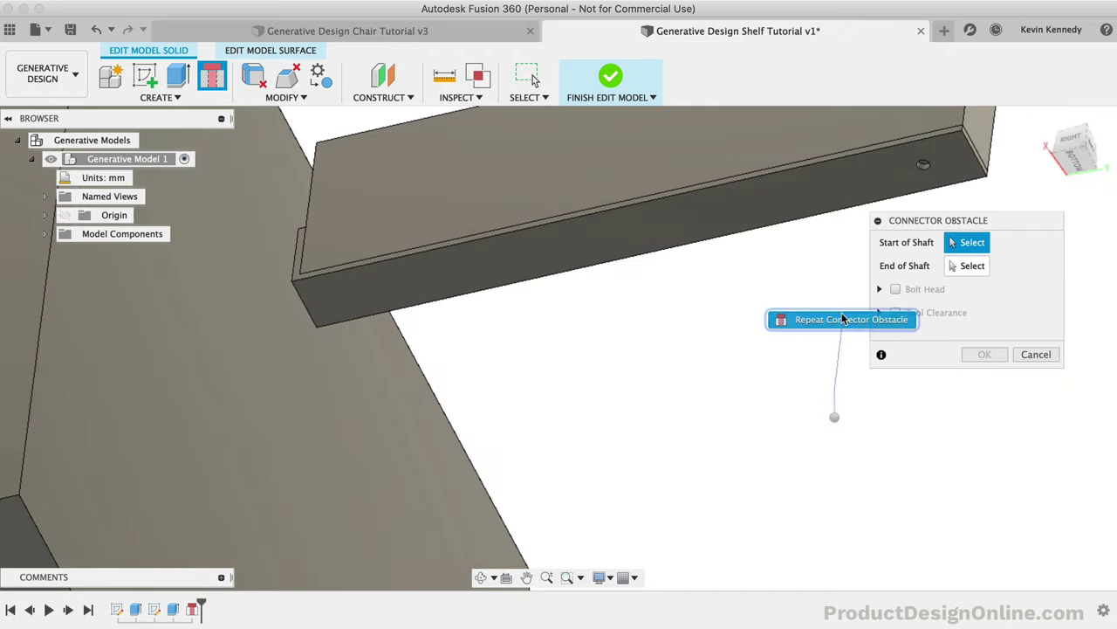
click(923, 166)
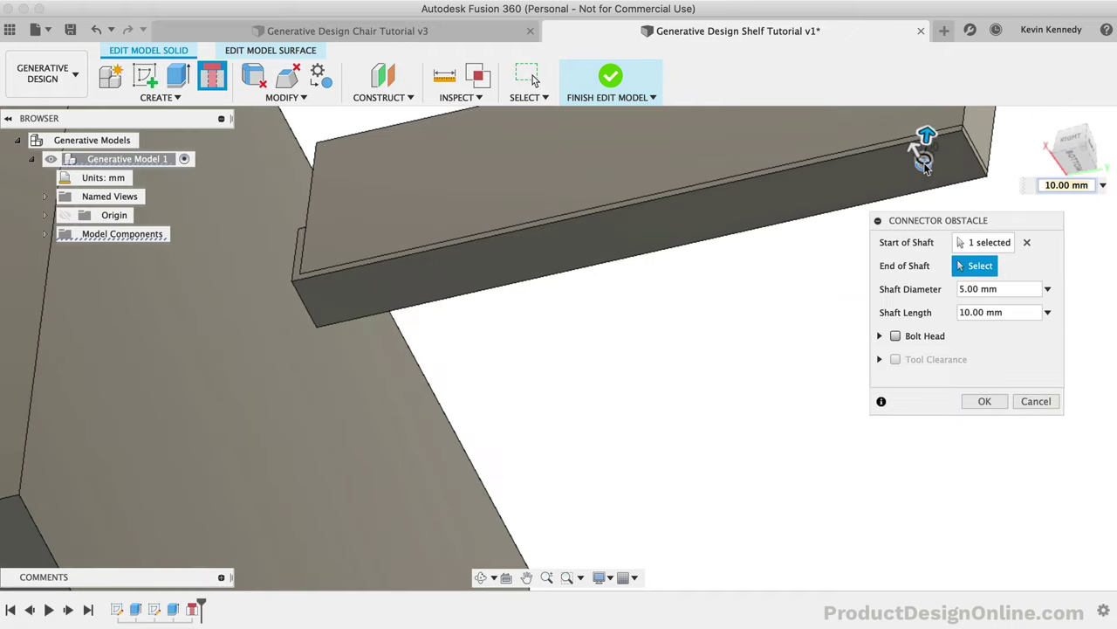
click(924, 164)
Step: Give the obstacle a 3 mm bolt head and switch on tool clearance
click(896, 335)
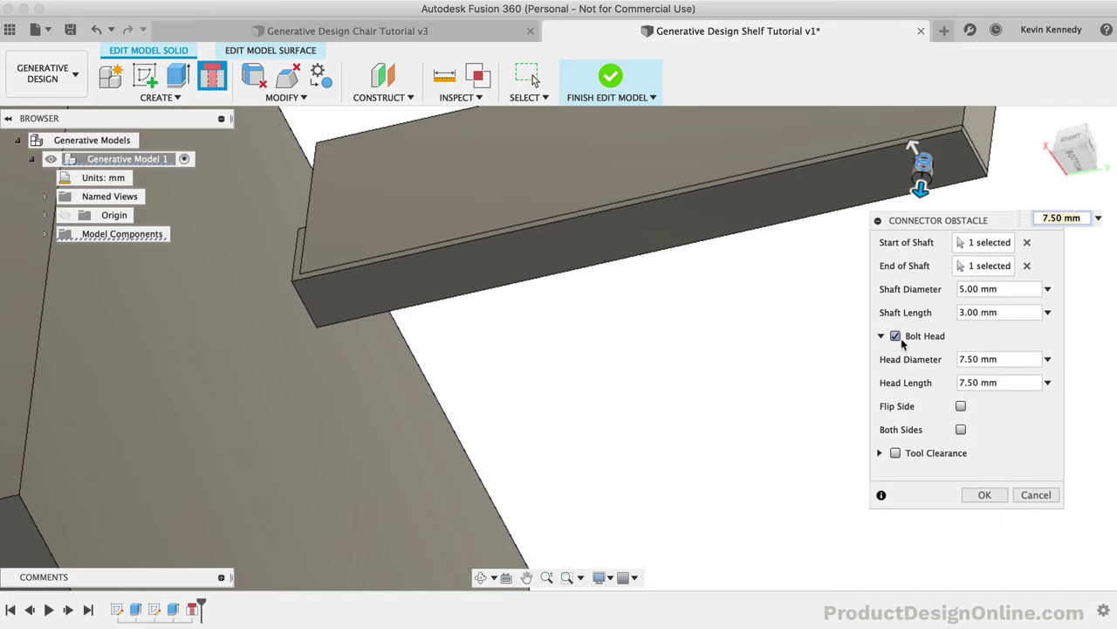
double_click(971, 381)
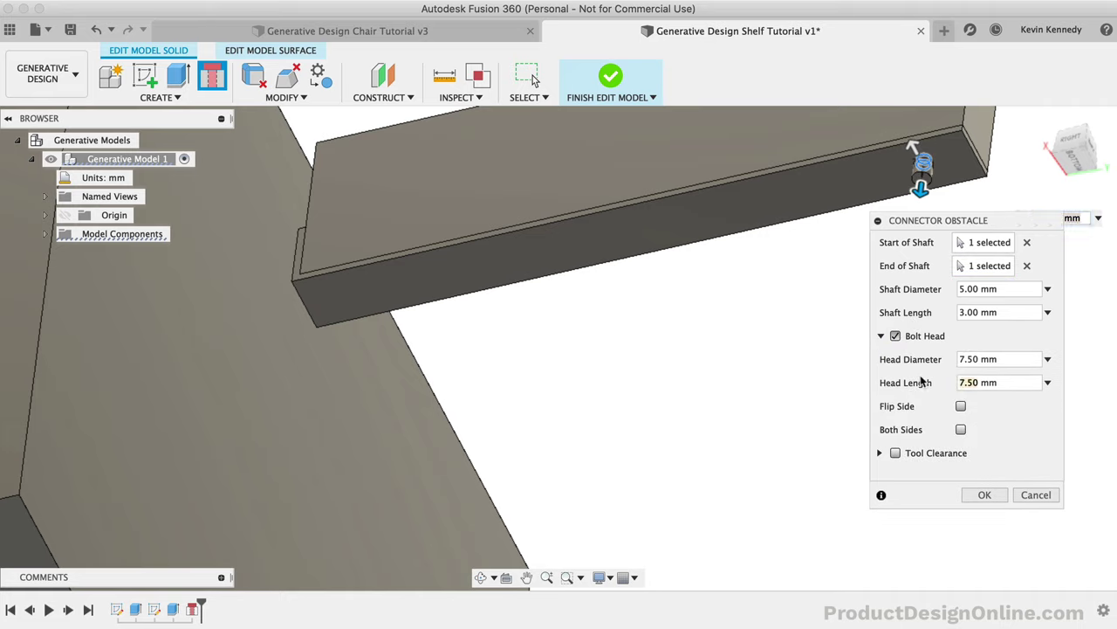
text(3)
click(896, 452)
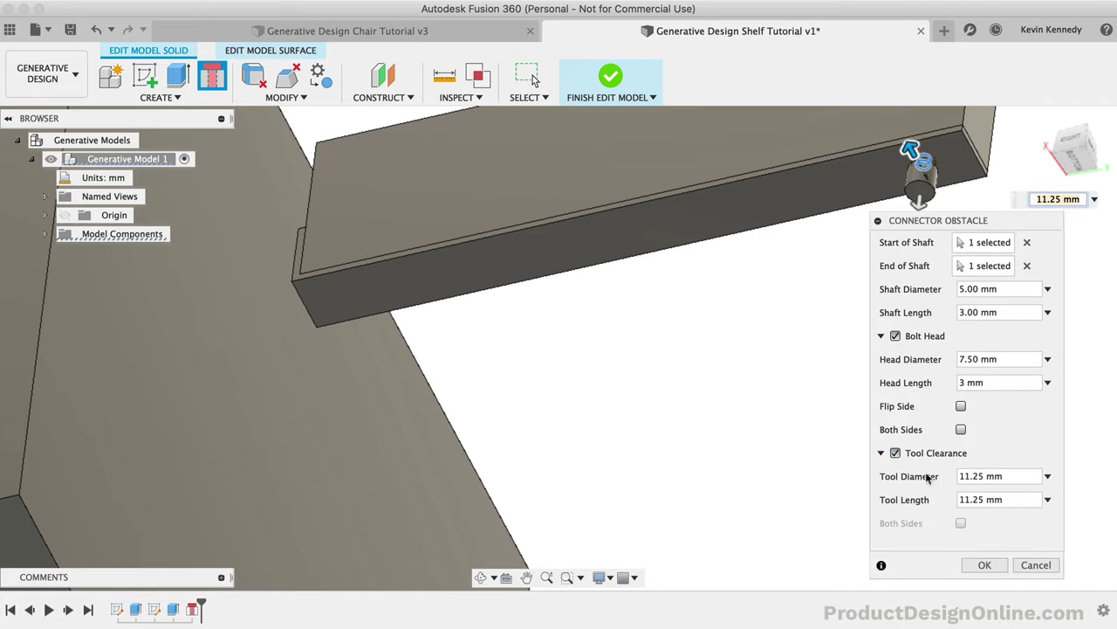
double_click(980, 499)
Step: Set the tool length to 200 mm and confirm the second connector obstacle
text(200)
click(965, 561)
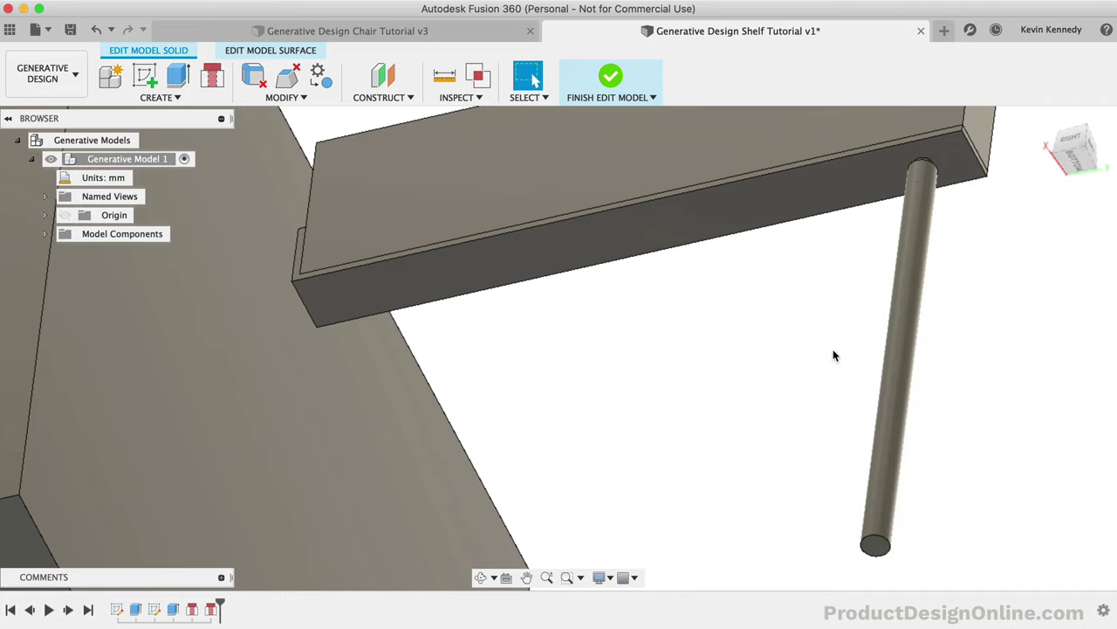
scroll(833, 356, down, 2)
scroll(834, 355, down, 3)
Step: Switch to the Back view and select the wall plate's back face
click(1046, 119)
click(1102, 147)
scroll(546, 367, up, 3)
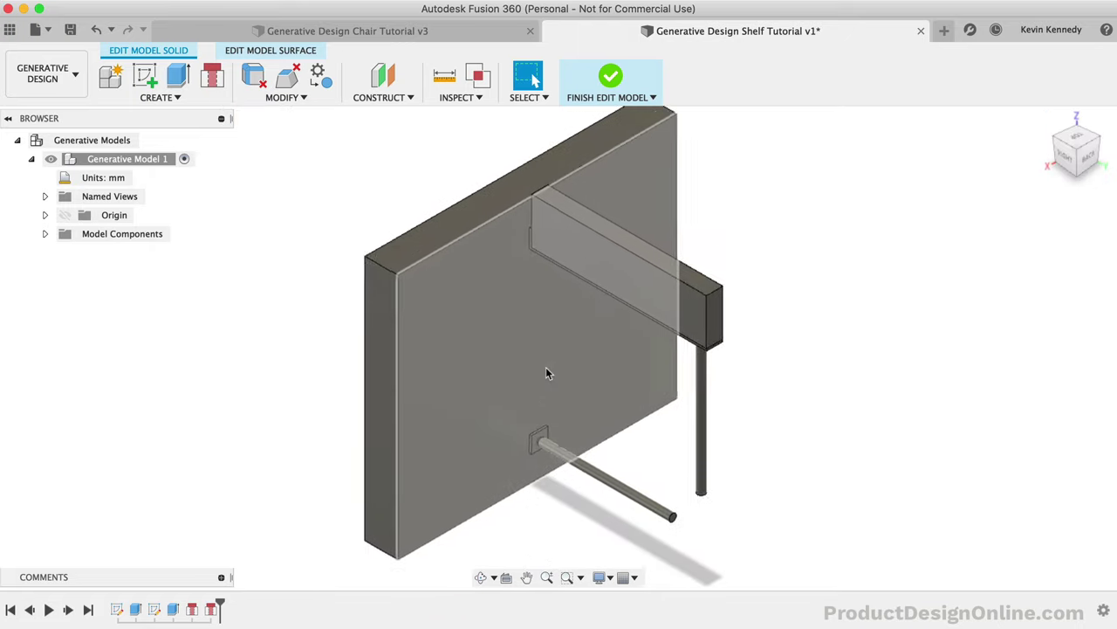
scroll(546, 364, down, 2)
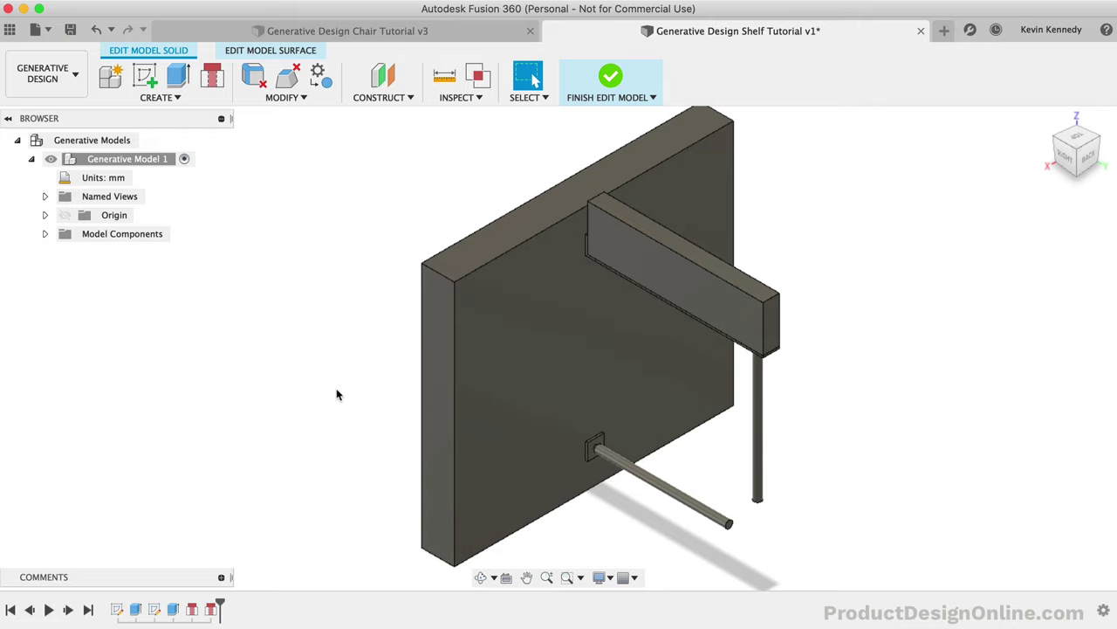
click(1087, 157)
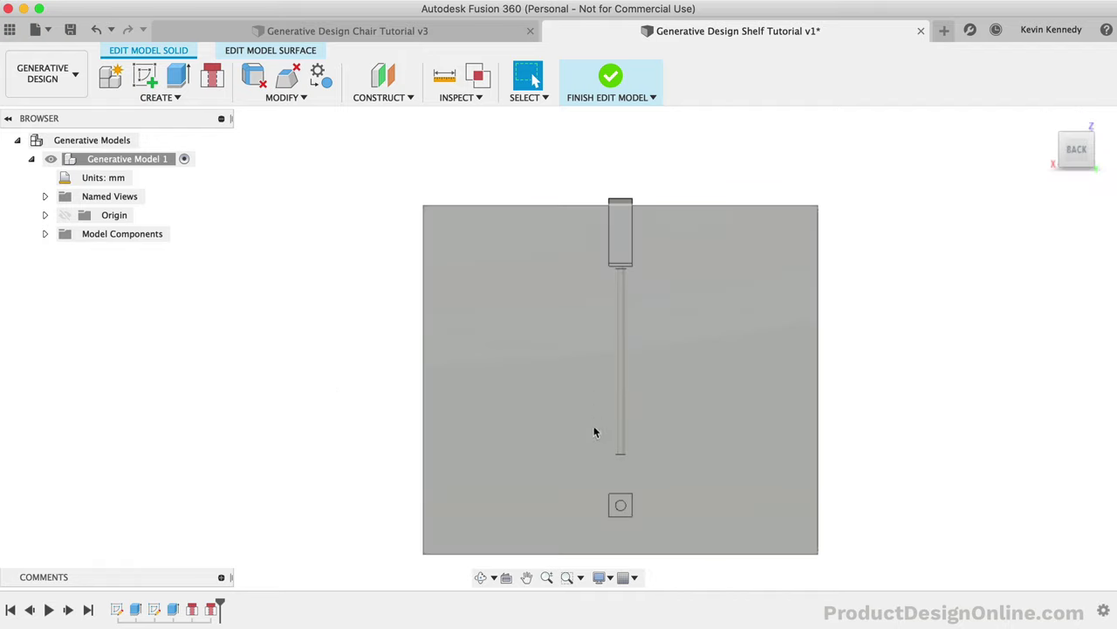
drag(606, 563, 393, 142)
click(646, 171)
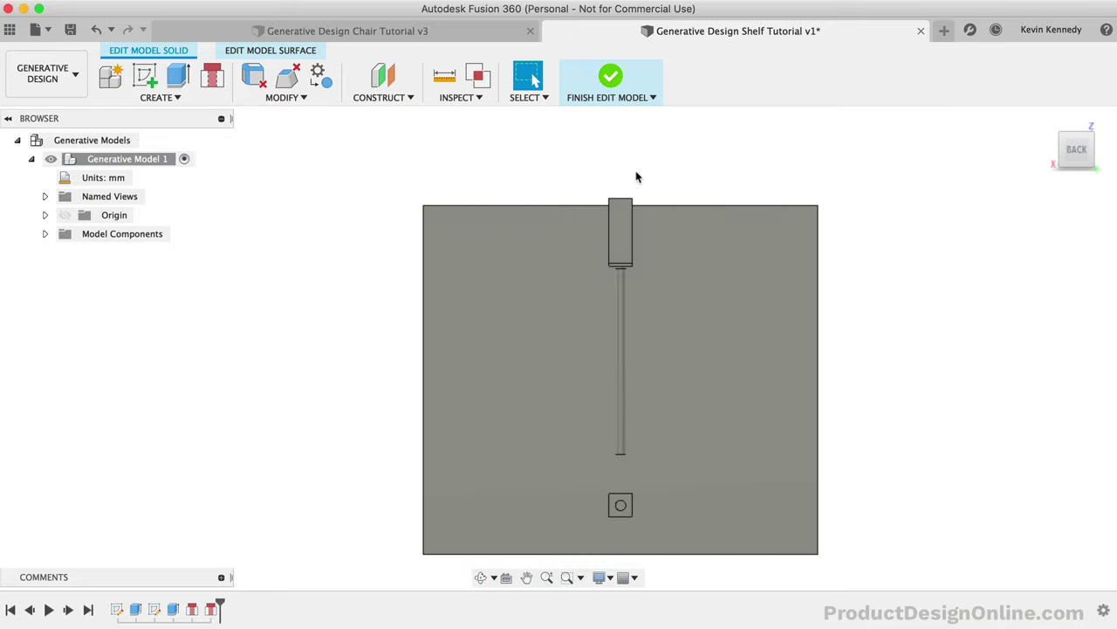
drag(636, 168, 851, 557)
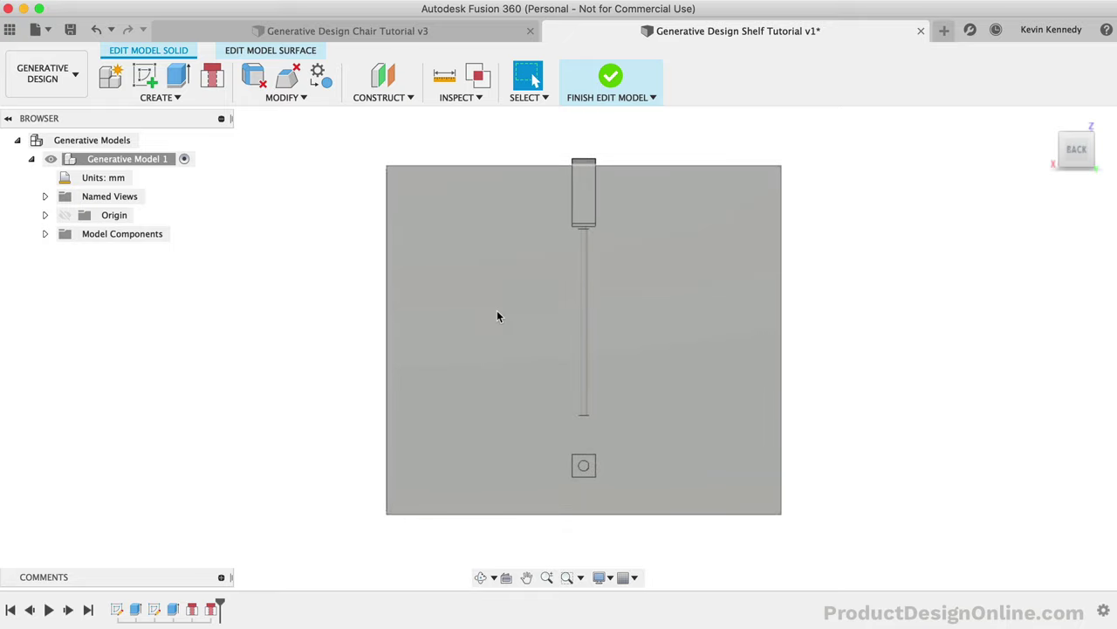
click(499, 313)
right_click(498, 313)
Step: Sketch on the back face and project the wall outline and slot edges into it
click(483, 407)
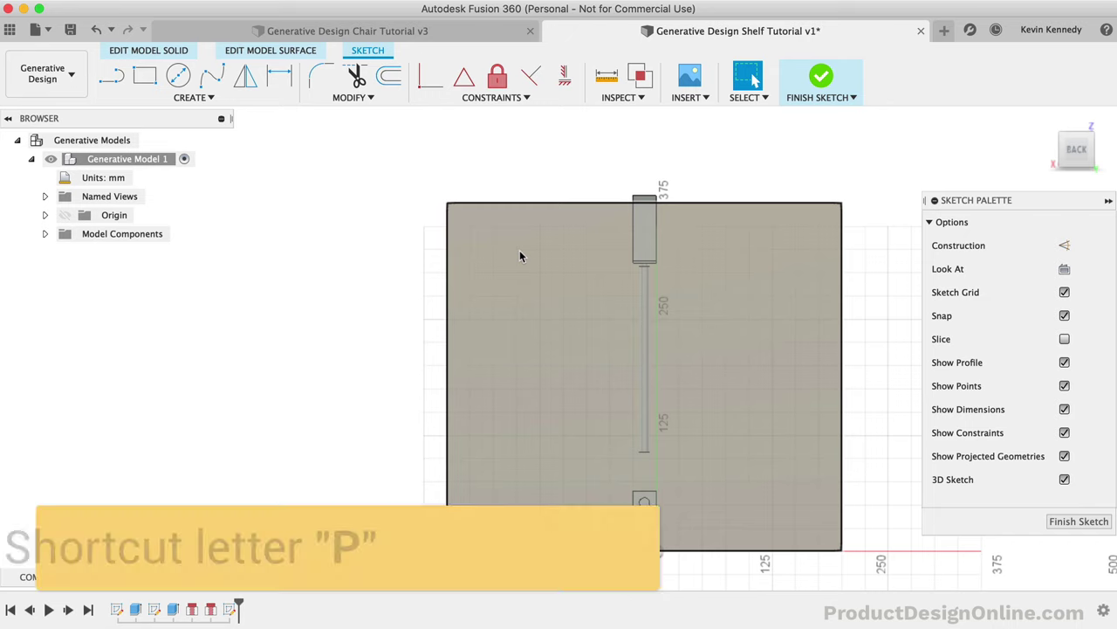
key(p)
click(961, 266)
click(824, 272)
click(632, 225)
click(657, 230)
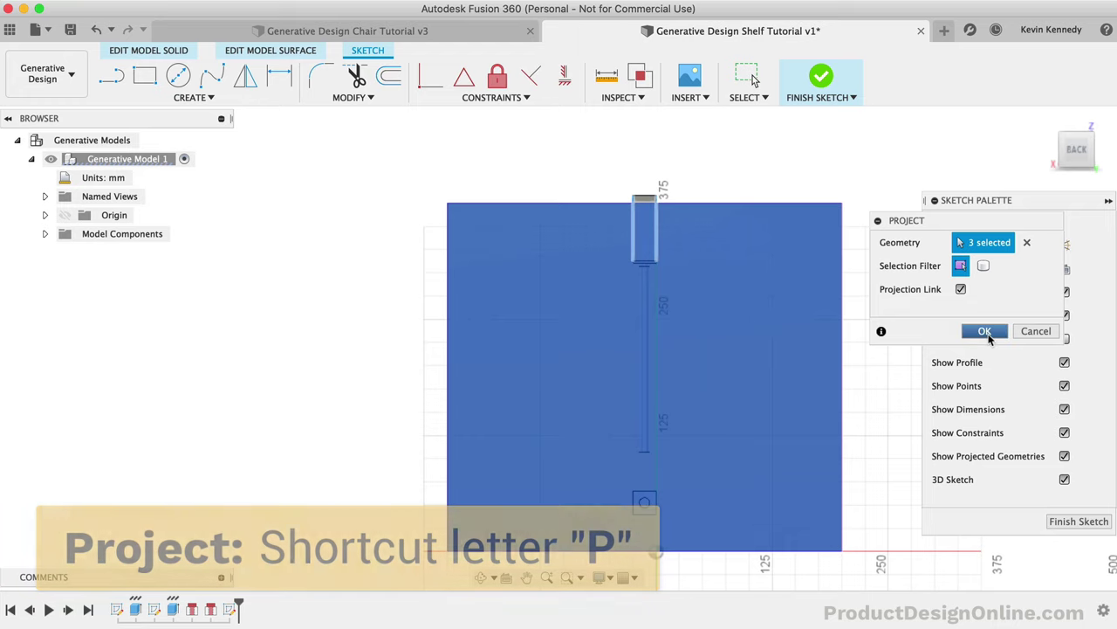
click(984, 331)
key(p)
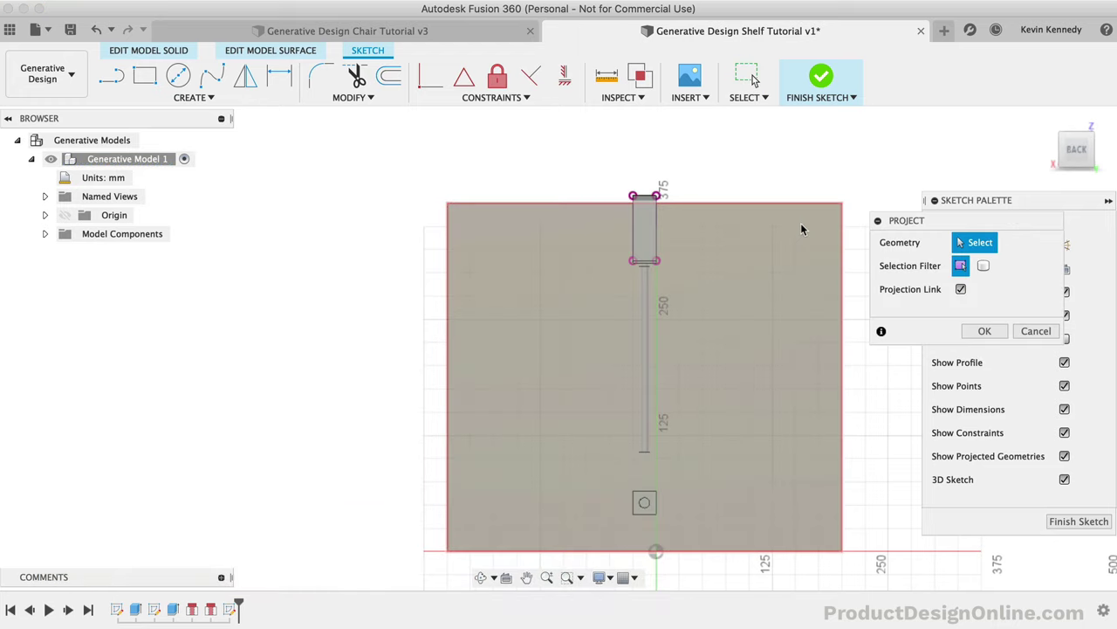
click(790, 212)
click(985, 266)
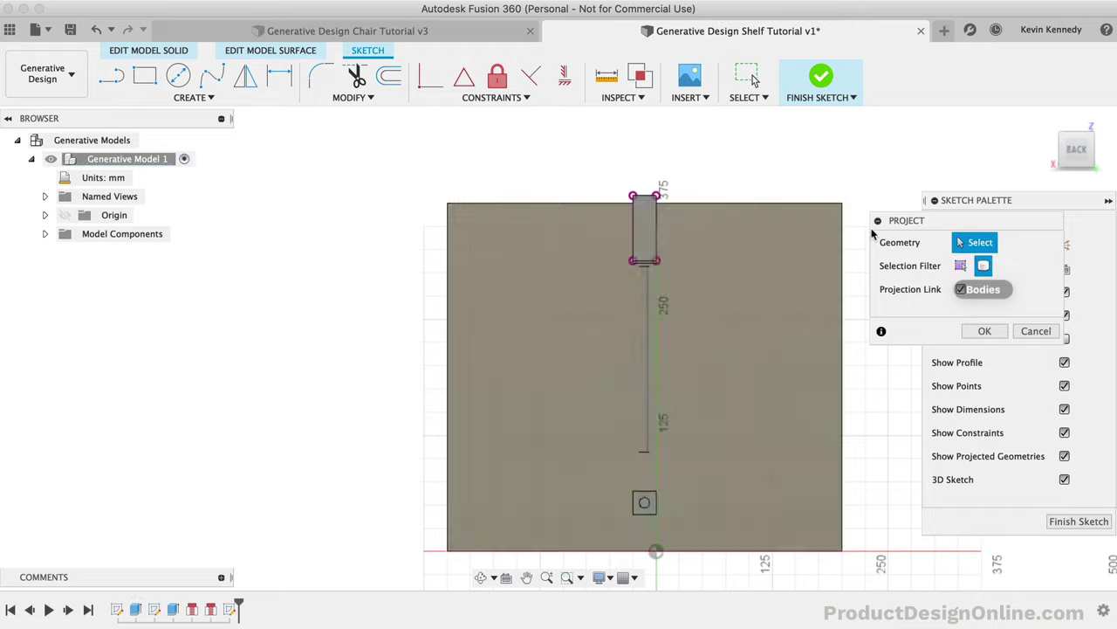
click(820, 235)
click(985, 330)
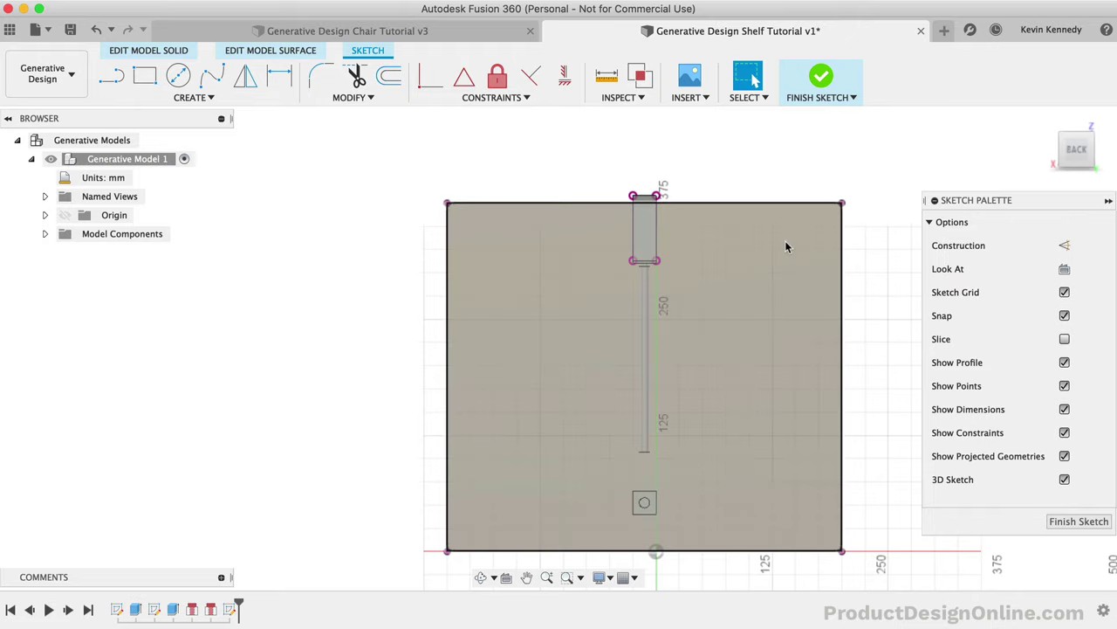
Step: Draw a full-height vertical line splitting the face into two profiles, then select the left one
key(l)
click(646, 197)
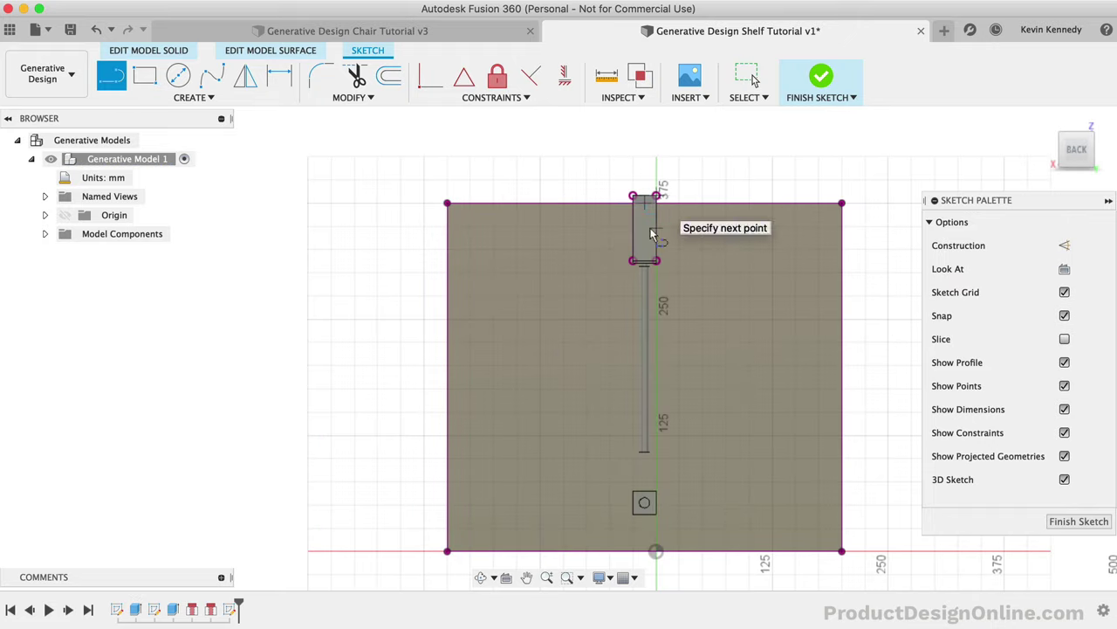
click(655, 551)
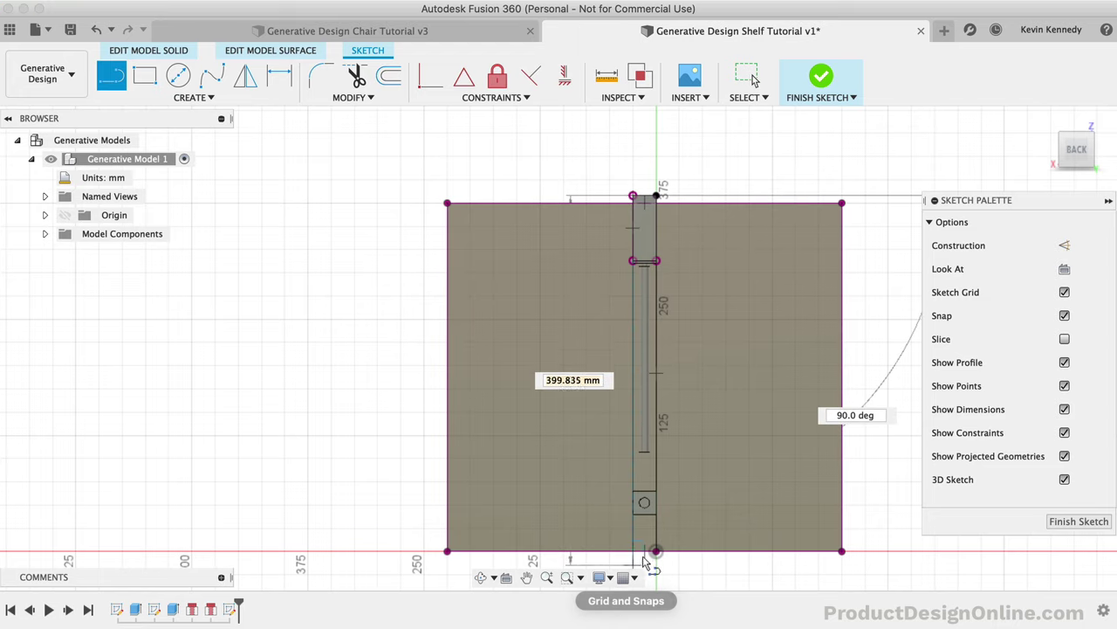
click(633, 196)
key(Escape)
click(510, 450)
Step: Extrude both side profiles 275 mm from the back face as a new body
key(e)
click(685, 379)
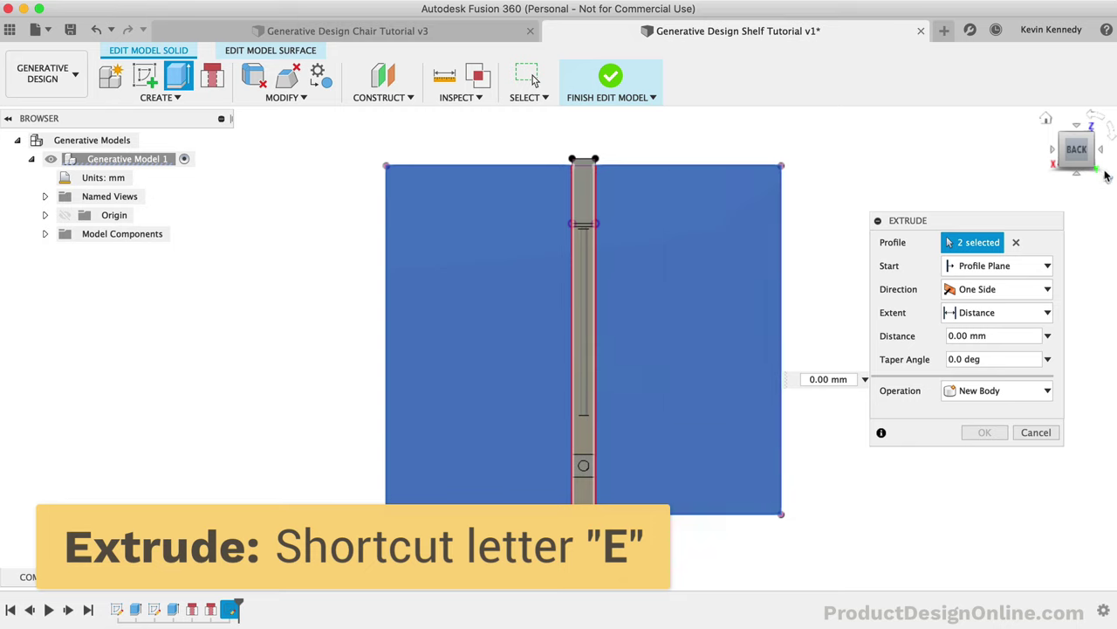
click(1069, 140)
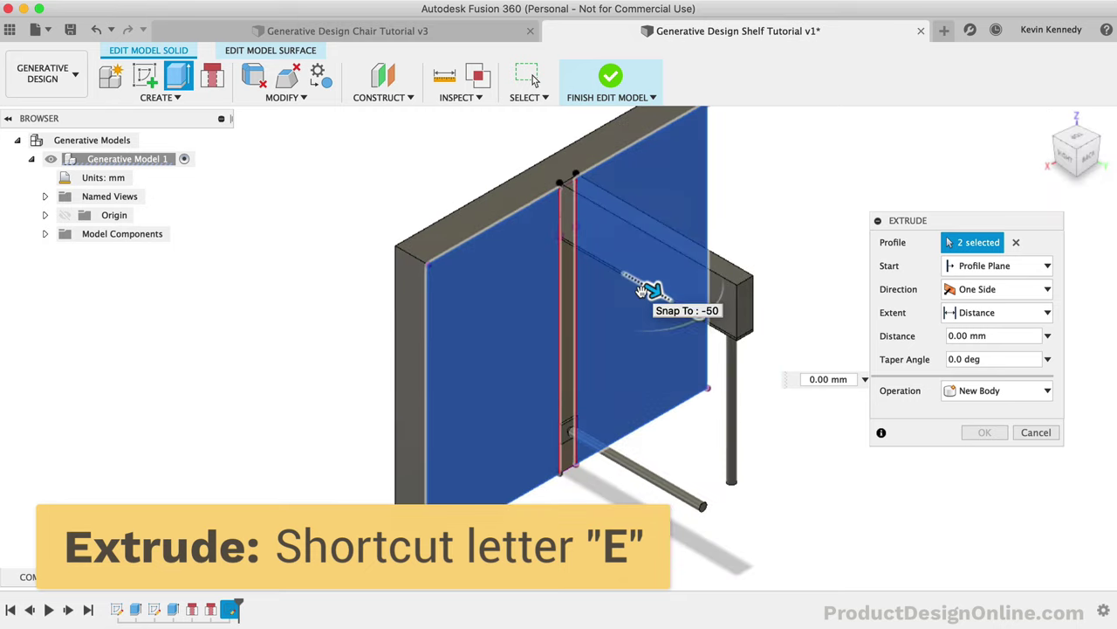
drag(651, 292, 820, 427)
click(987, 391)
click(991, 461)
click(980, 432)
click(1078, 163)
shift+middle_drag(663, 288, 708, 341)
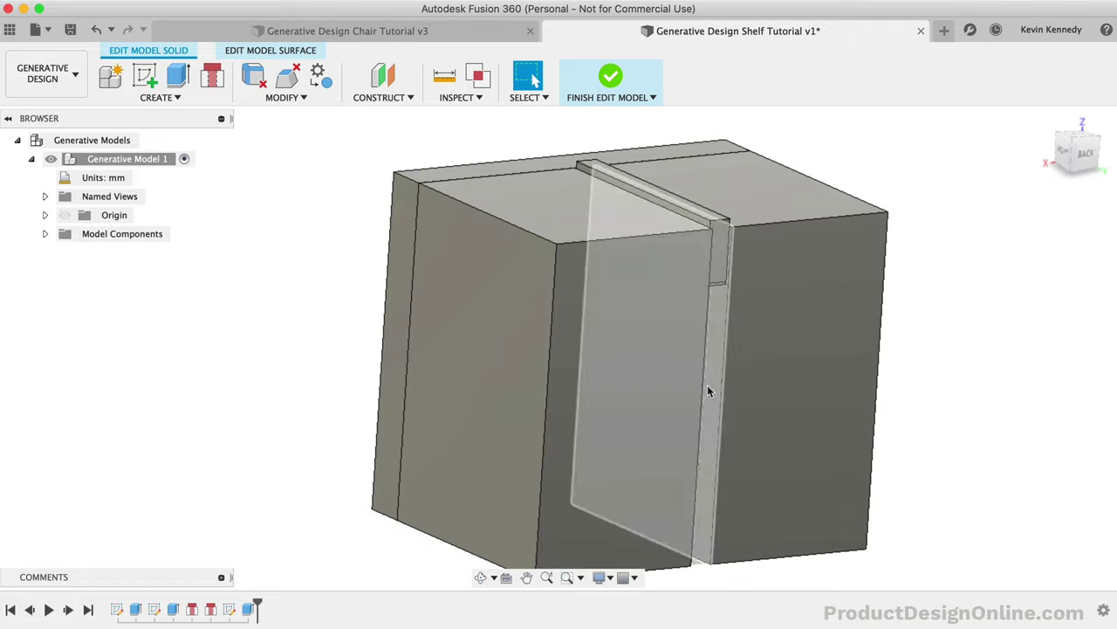
Step: Finish the model edit, set all six bodies as obstacle geometry, and hide them
click(611, 79)
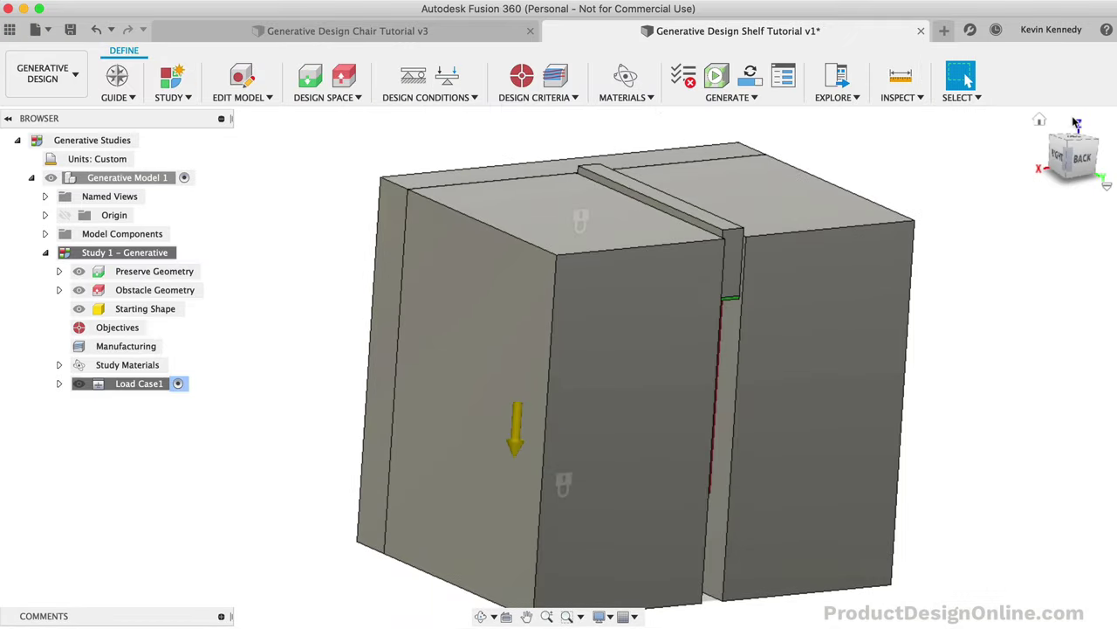
click(1040, 122)
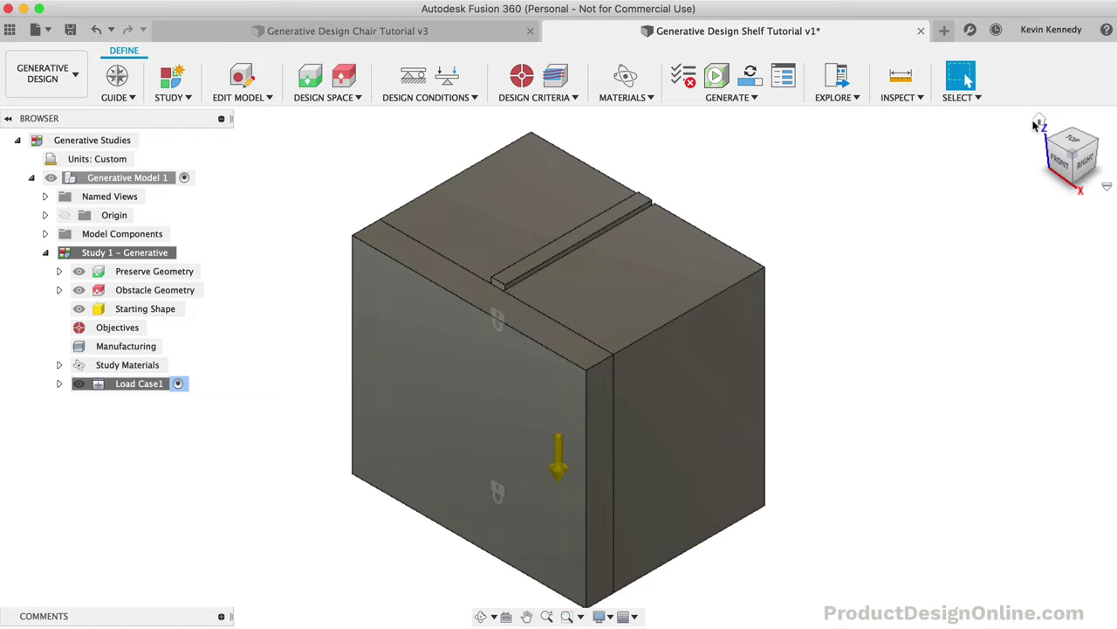
click(1096, 147)
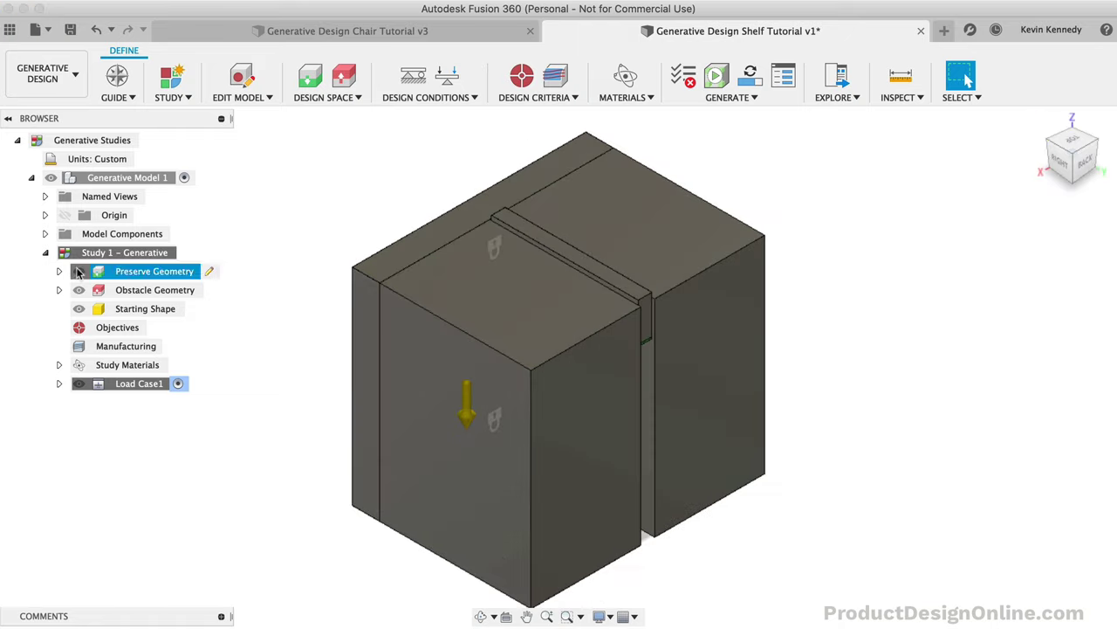
drag(325, 193, 816, 550)
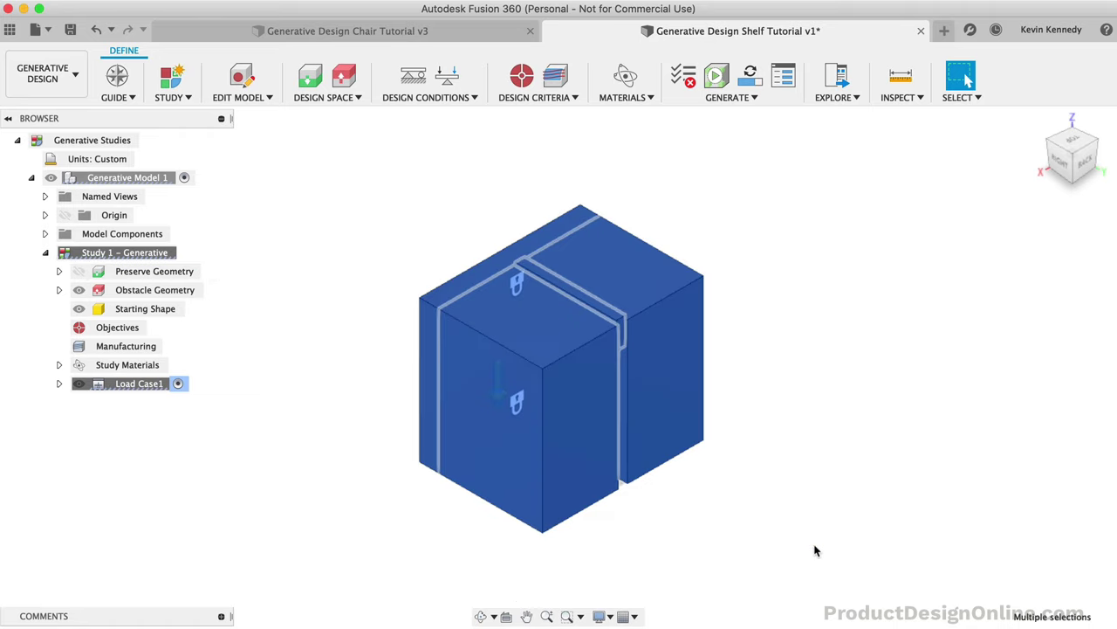
click(344, 77)
click(986, 314)
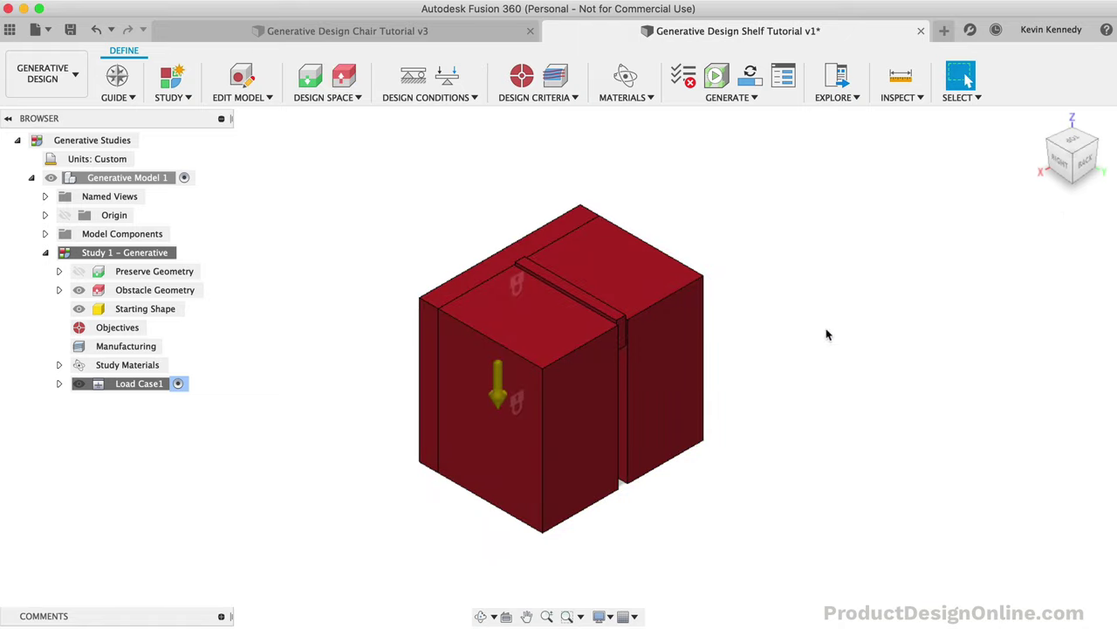
click(79, 292)
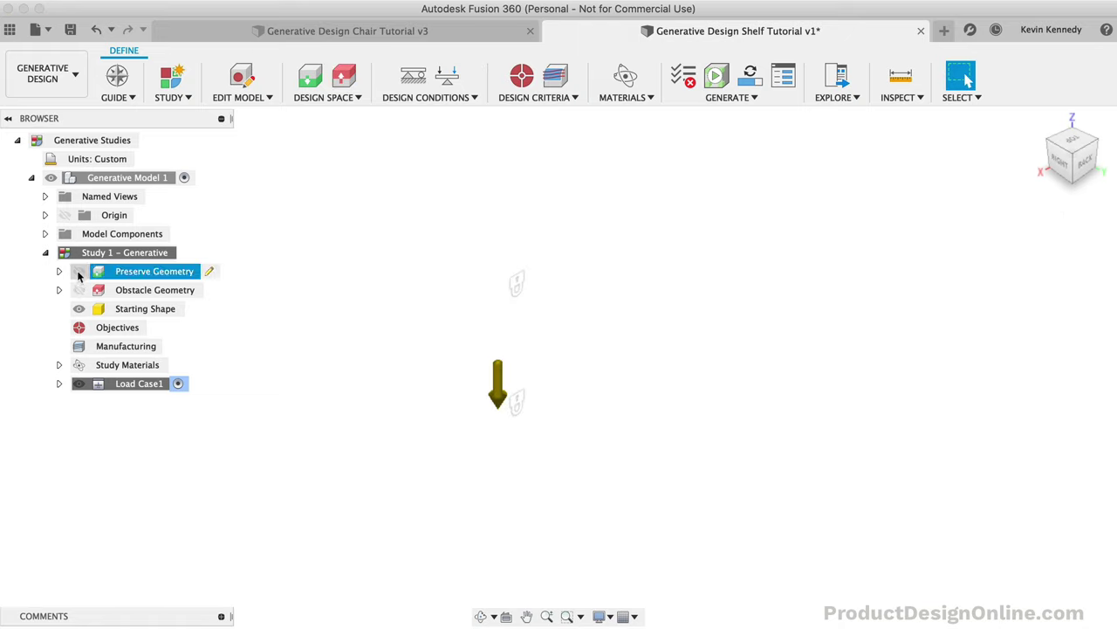
Step: Show preserve geometry and apply a downward 160 ounceforce load to the shelf's top face
click(78, 271)
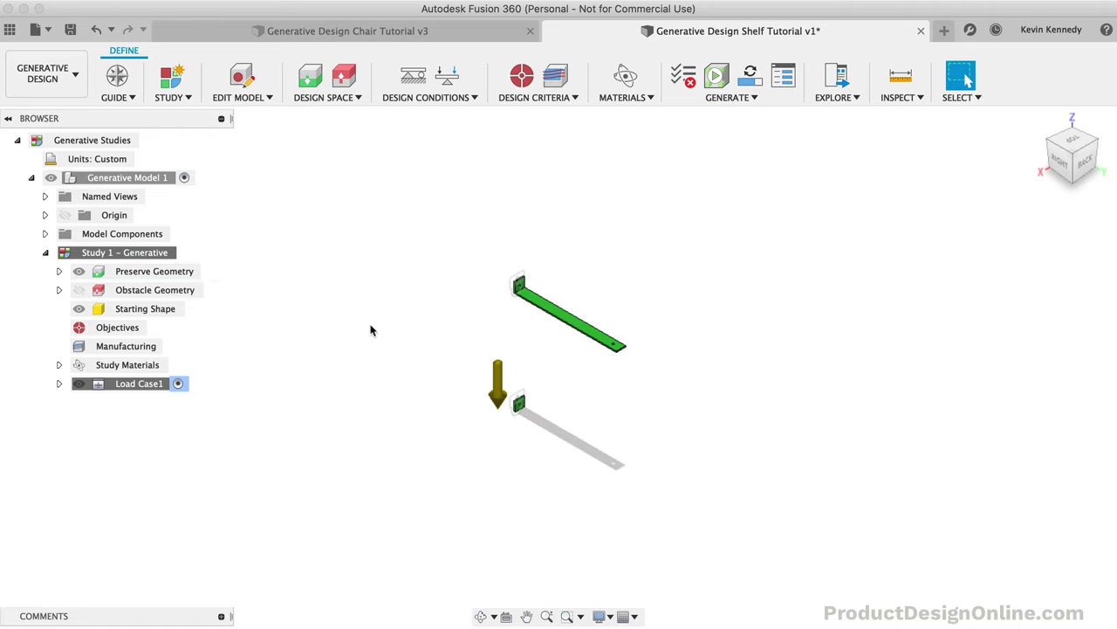
scroll(552, 425, up, 5)
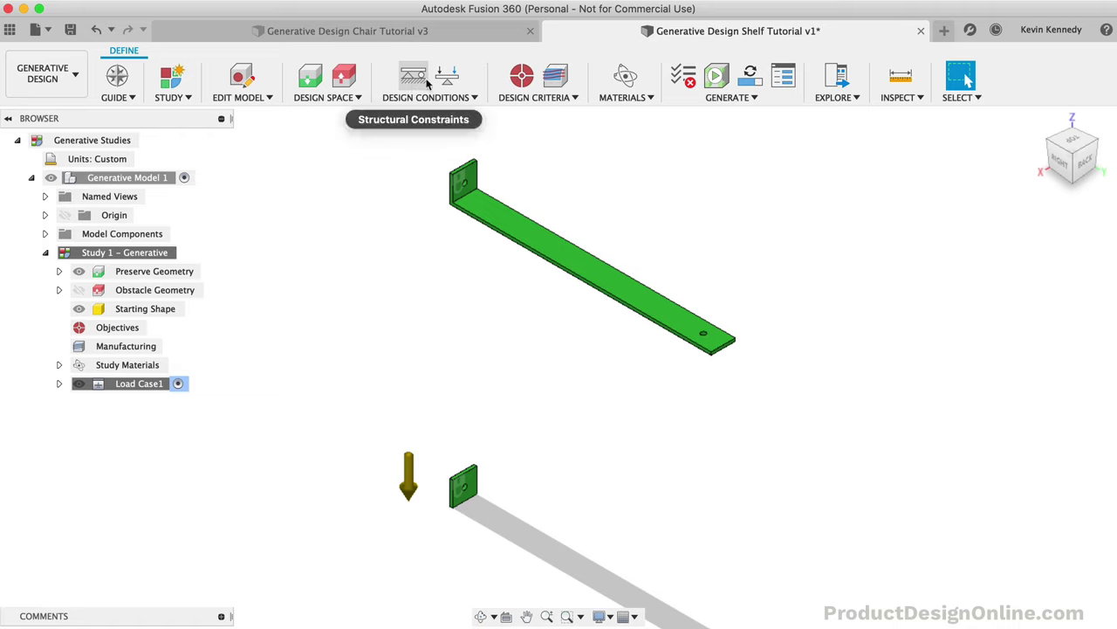
click(447, 76)
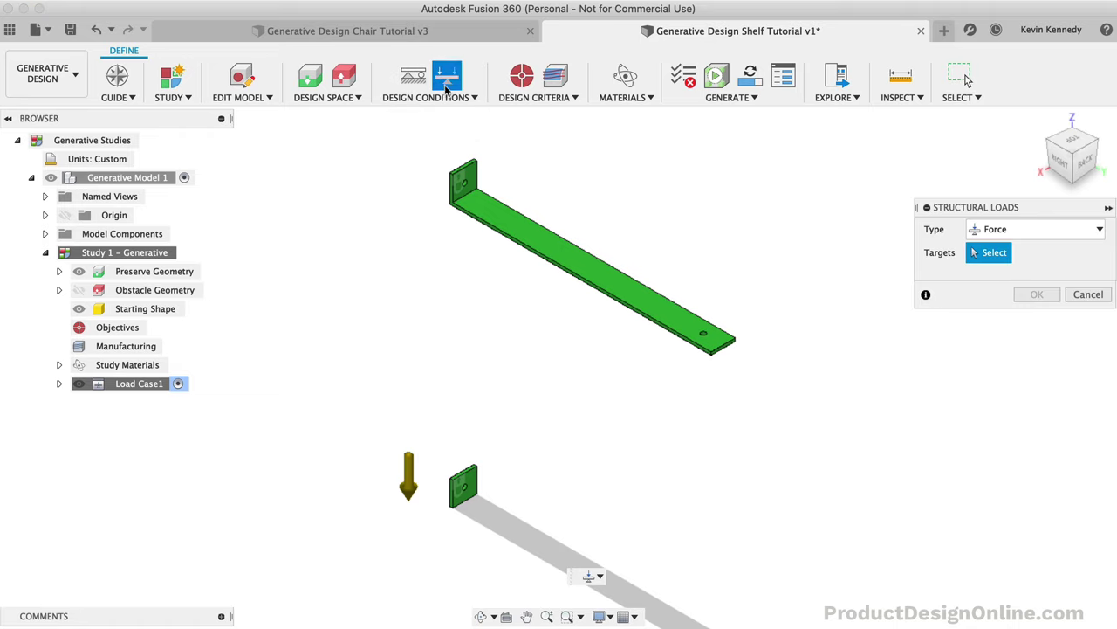
click(550, 245)
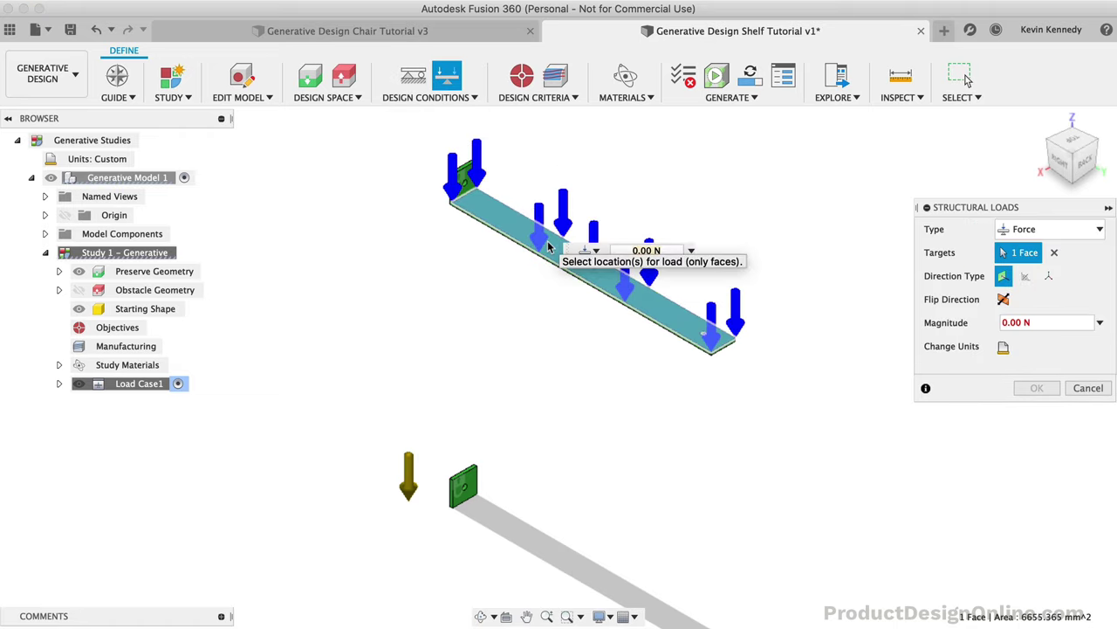
click(1003, 347)
click(1046, 351)
click(1056, 421)
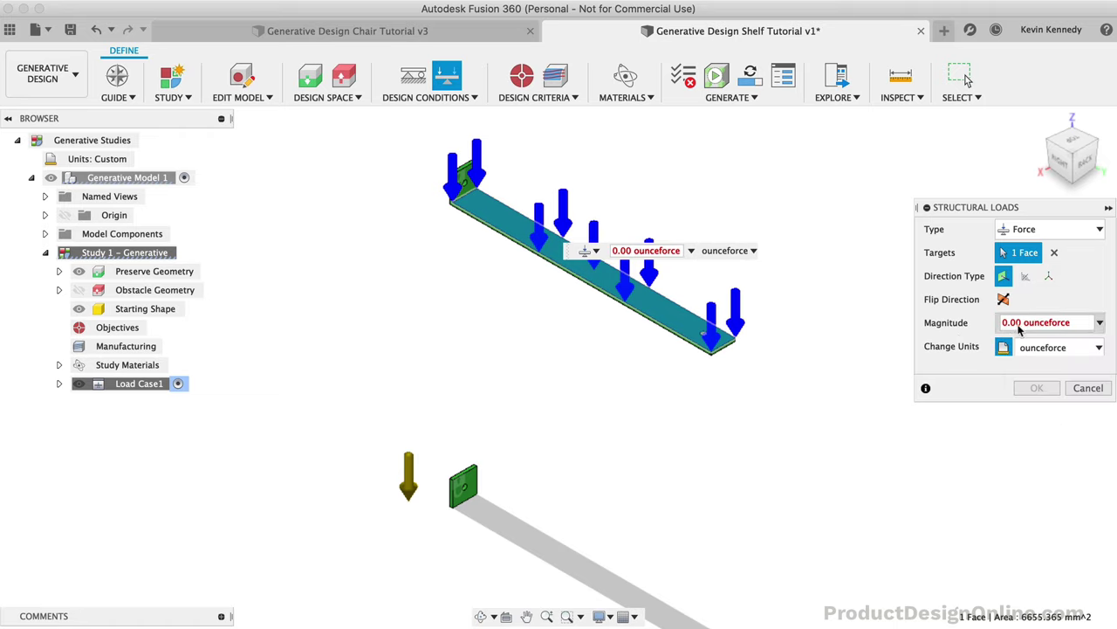
click(1020, 325)
key(BackSpace)
text(160)
click(1037, 389)
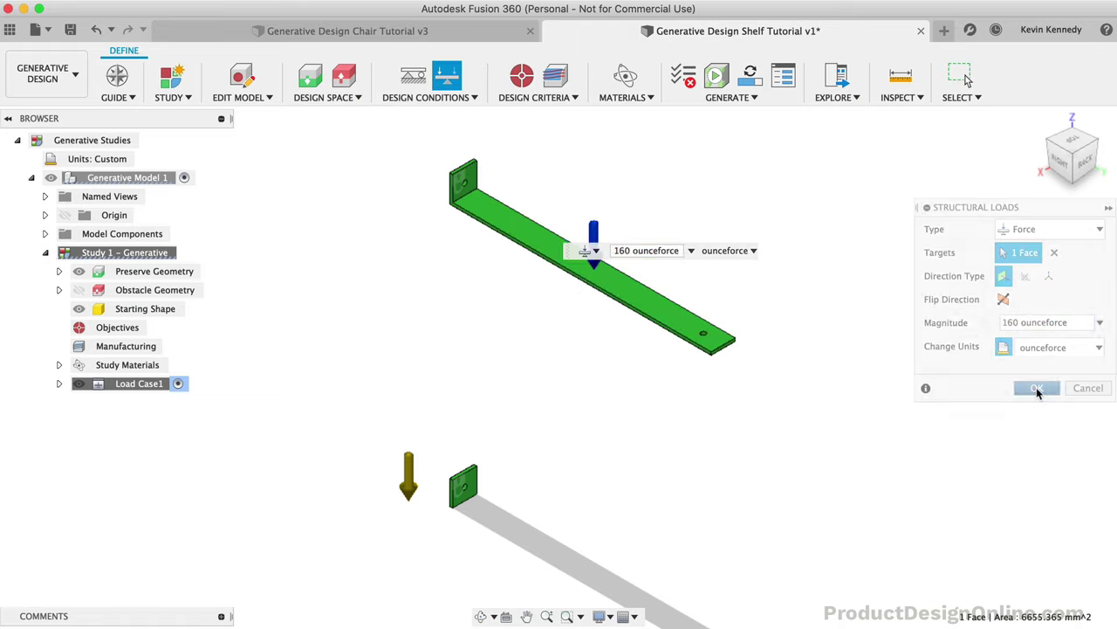
Step: Add another structural load on both mounting plate faces, angled 30 degrees about Y
right_click(435, 367)
click(436, 328)
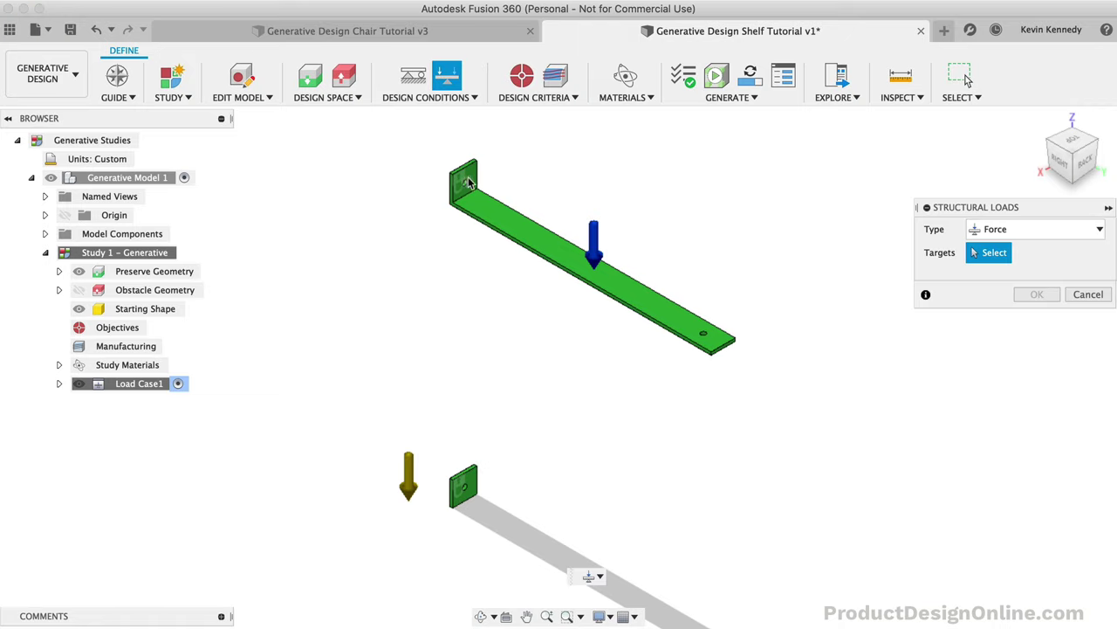
click(467, 181)
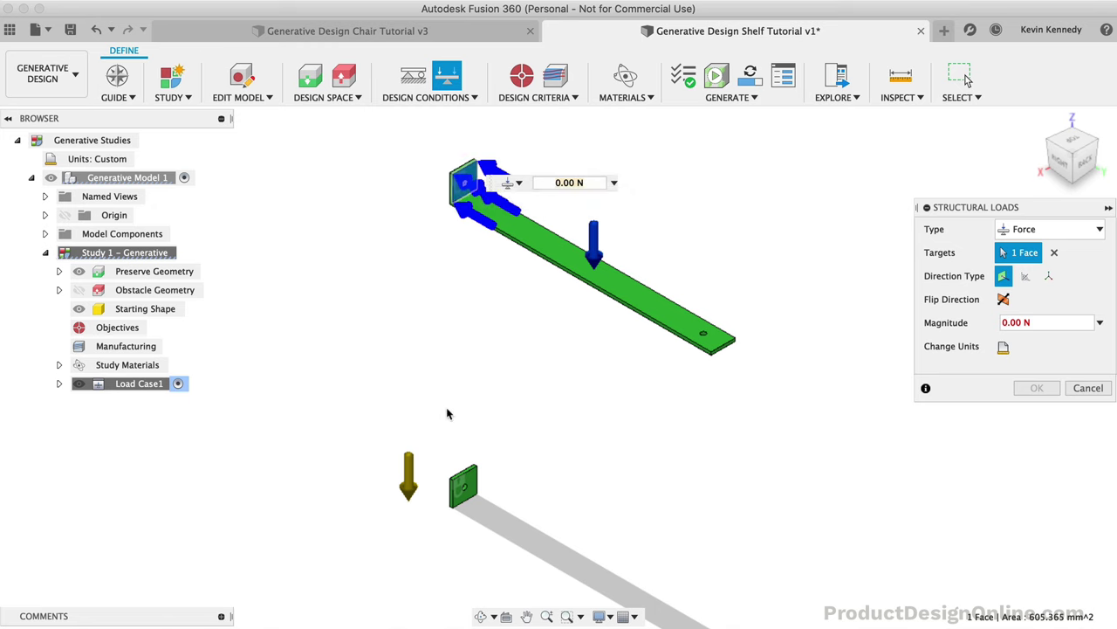
click(463, 485)
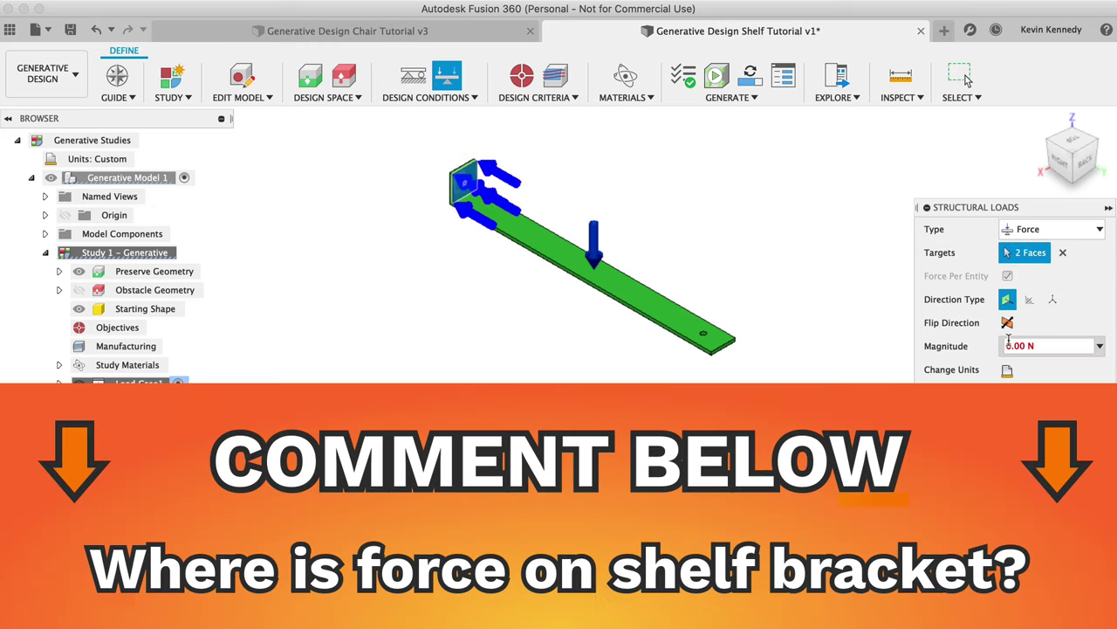
click(1029, 302)
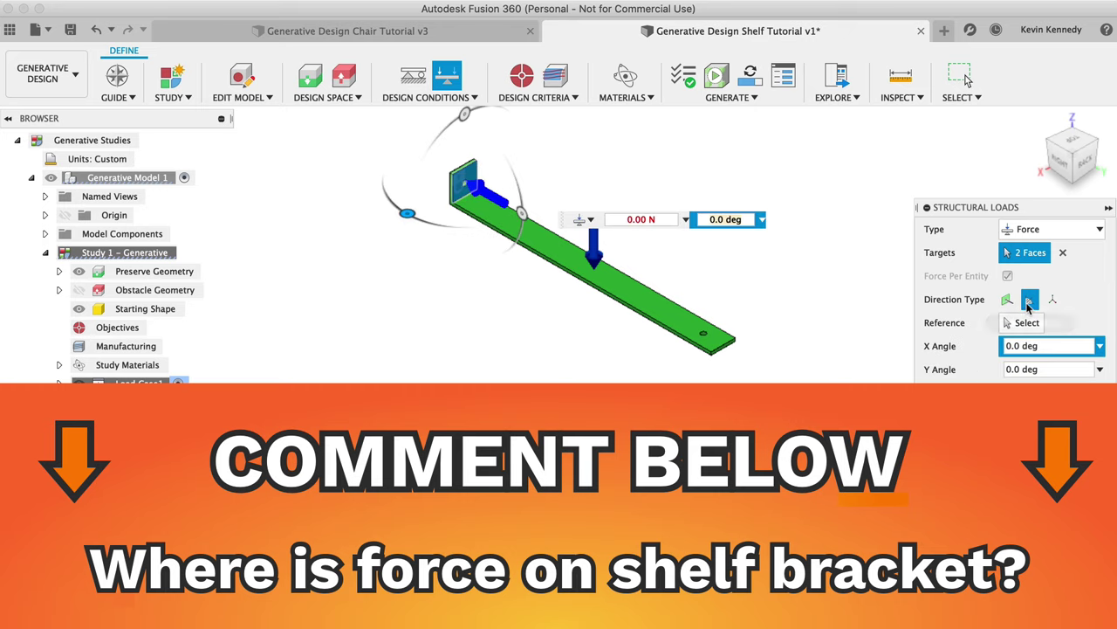
drag(521, 216, 514, 177)
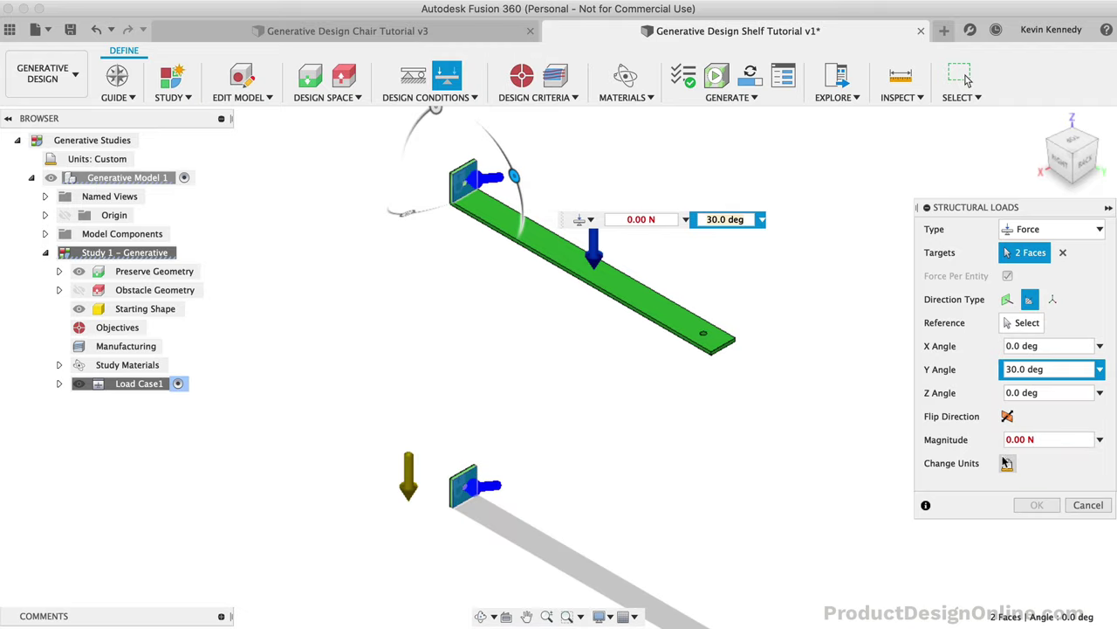
Step: Set that load's magnitude to 10 lbforce and apply it
click(1007, 463)
click(1041, 466)
click(1052, 519)
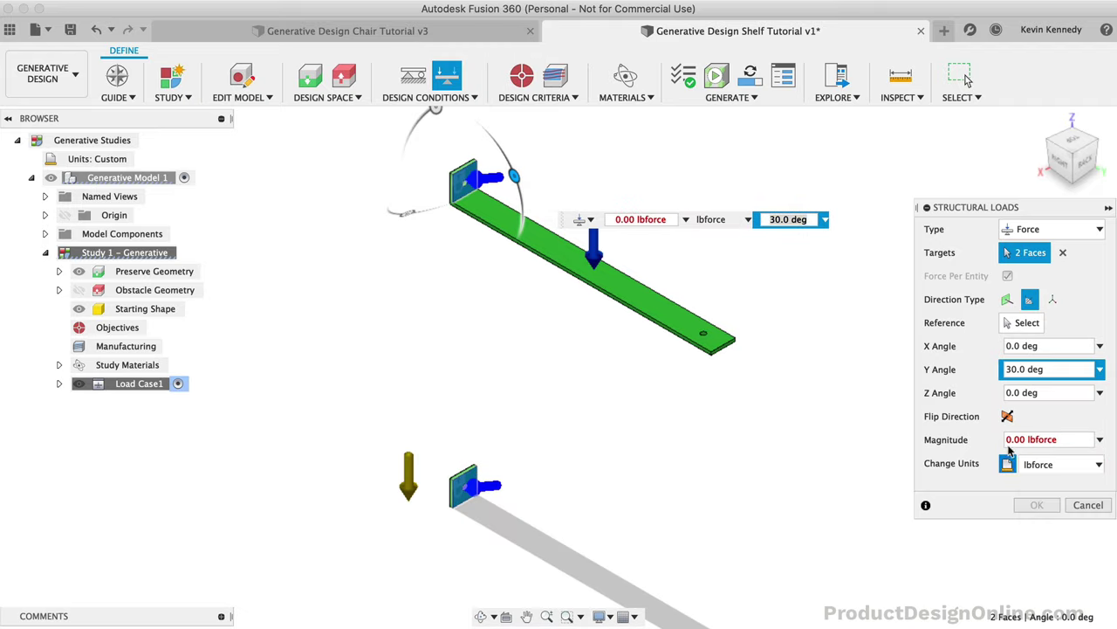
click(1025, 441)
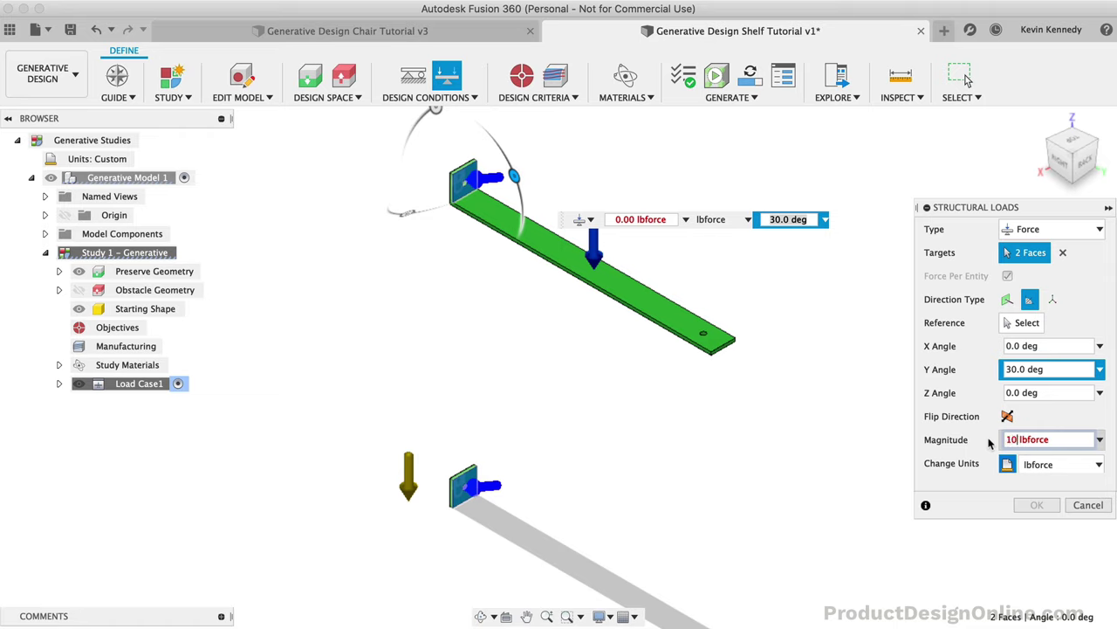
text(10)
key(Return)
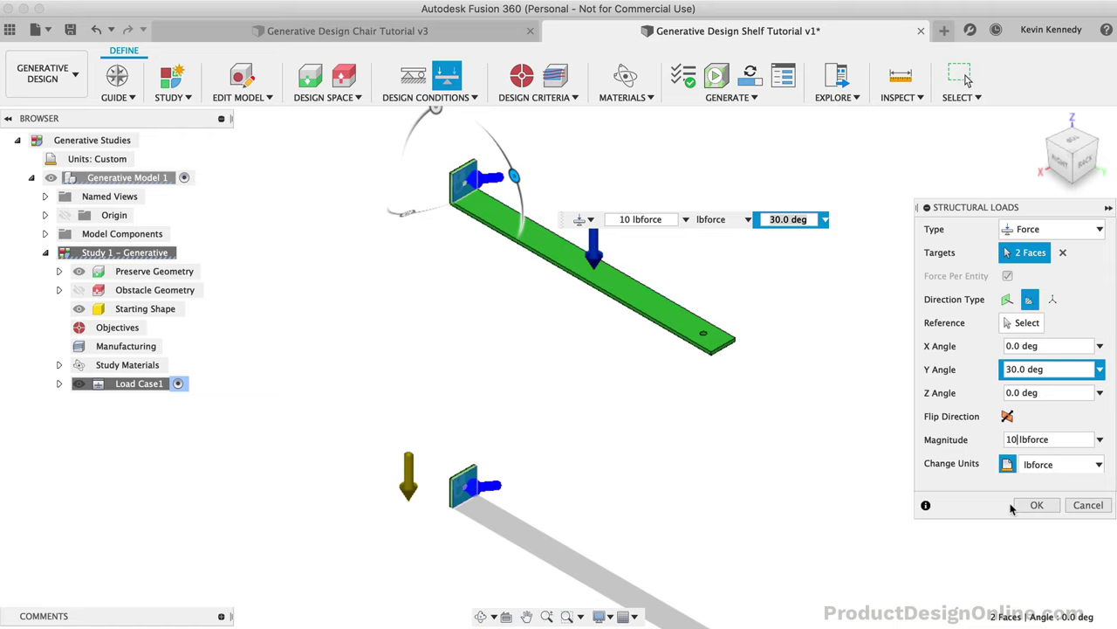
click(1032, 505)
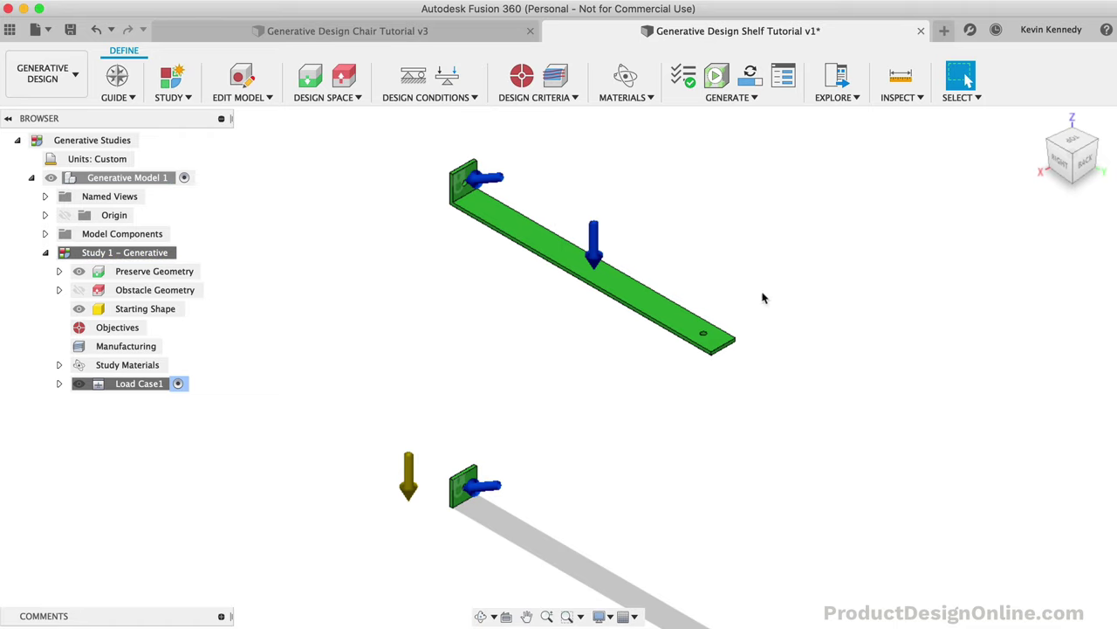
Step: Exclude milling from the shelf study's manufacturing methods and confirm the 5.00 mm additive minimum thickness
click(555, 77)
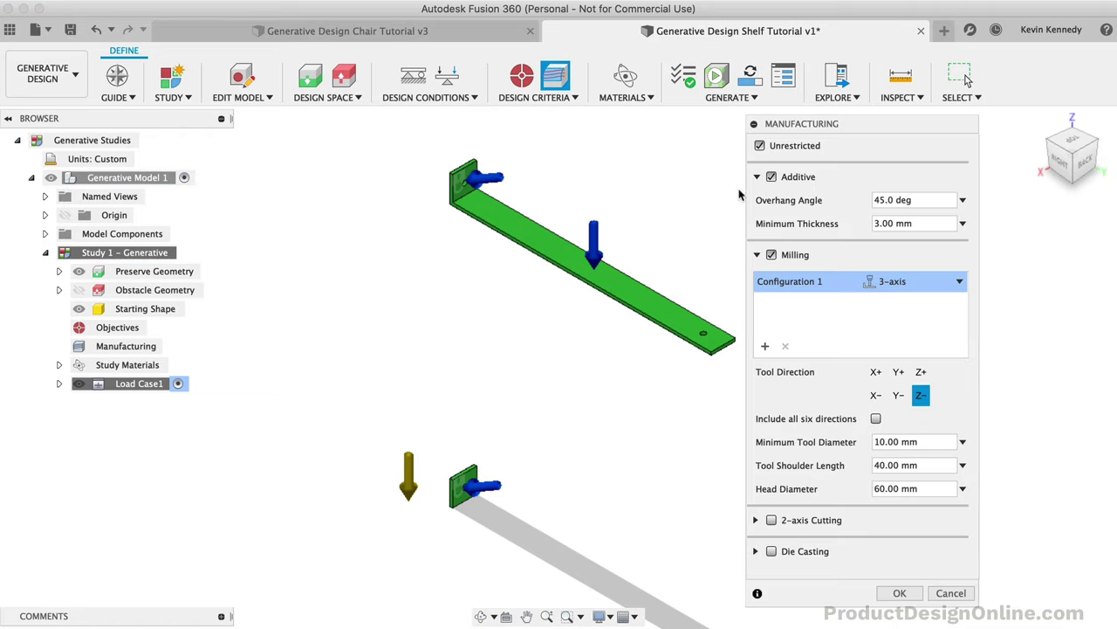
click(771, 256)
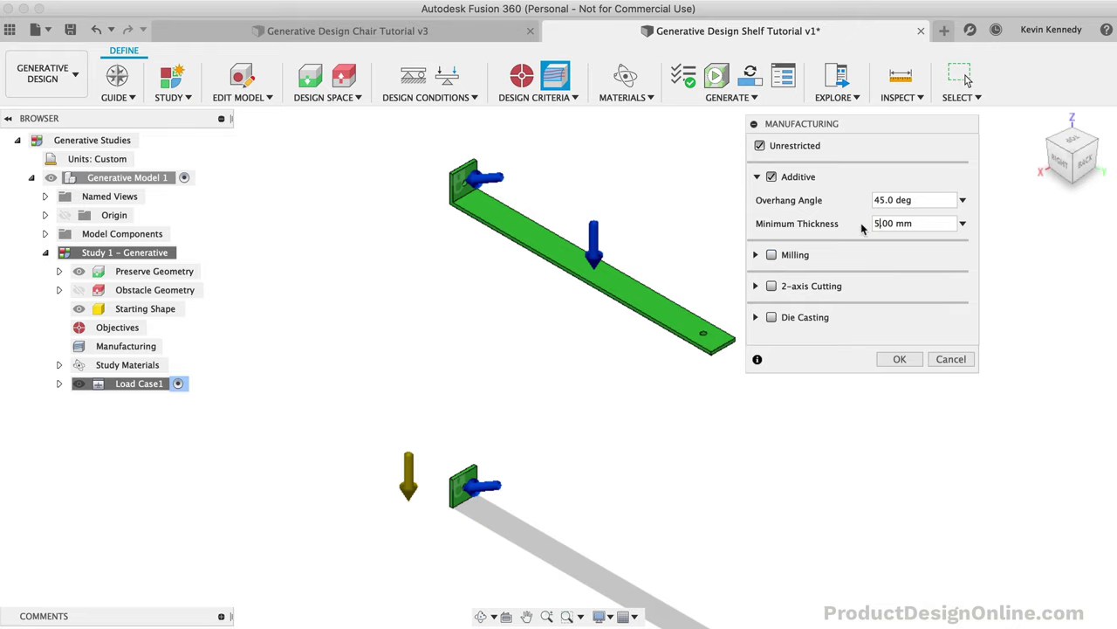
click(900, 360)
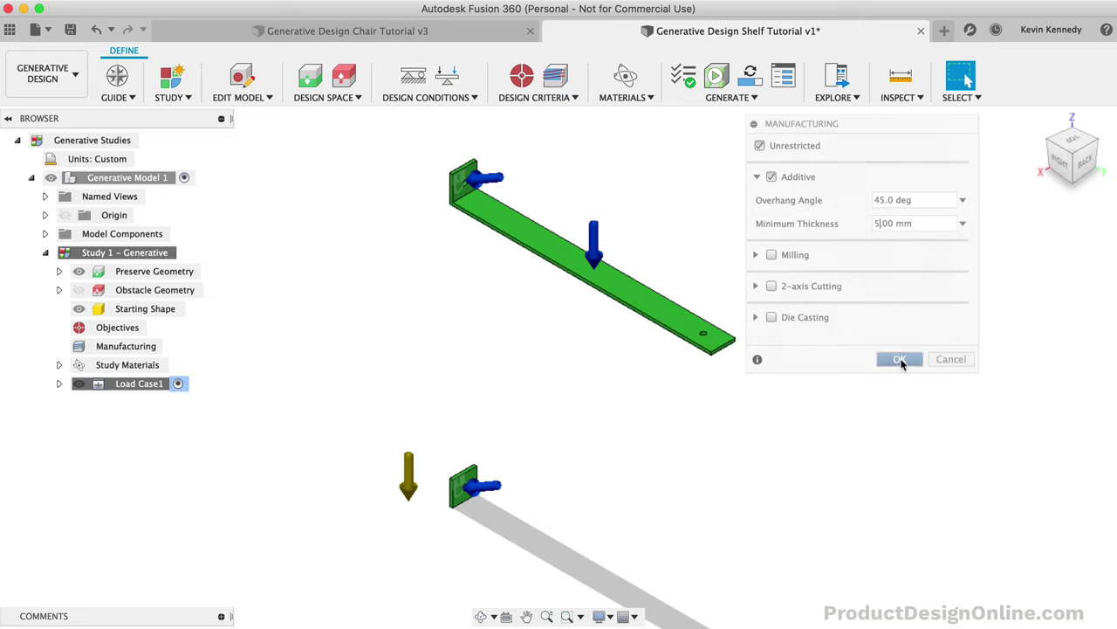
Step: Add ABS Plastic and Plastic from the library's Plastic folder to the shelf study's materials
click(625, 77)
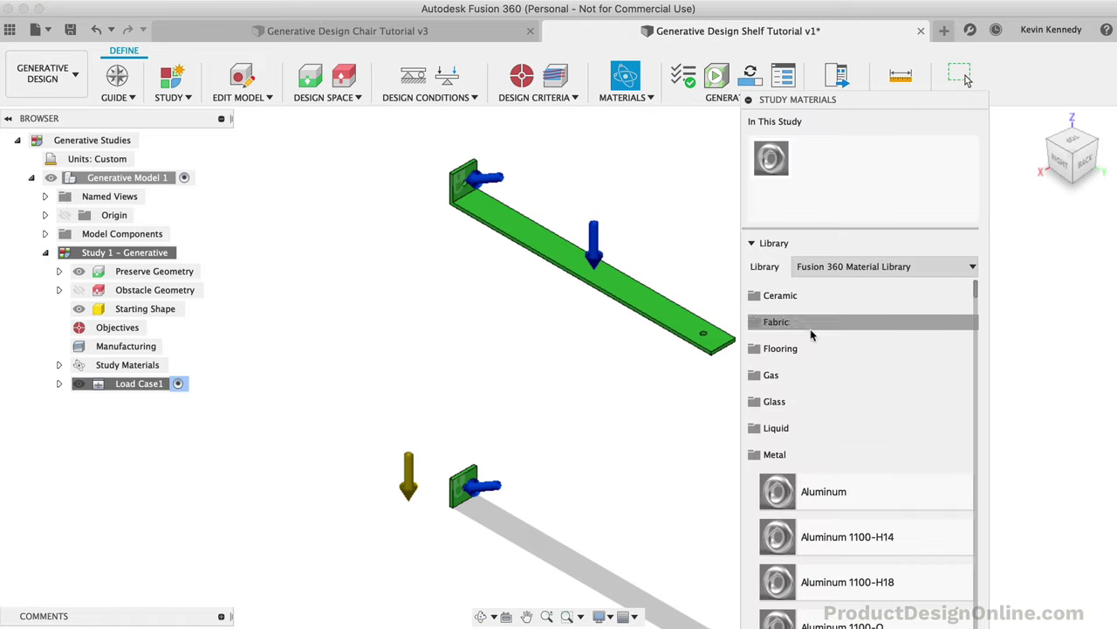
click(795, 456)
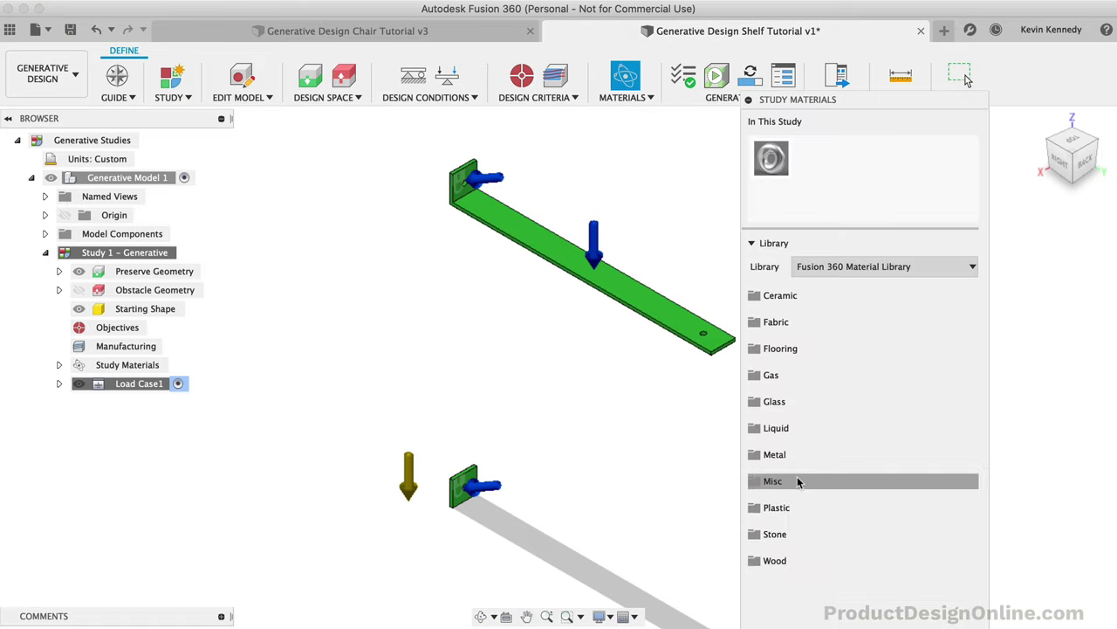
click(777, 507)
drag(799, 543, 812, 161)
scroll(810, 574, down, 15)
scroll(811, 575, down, 3)
drag(824, 436, 852, 157)
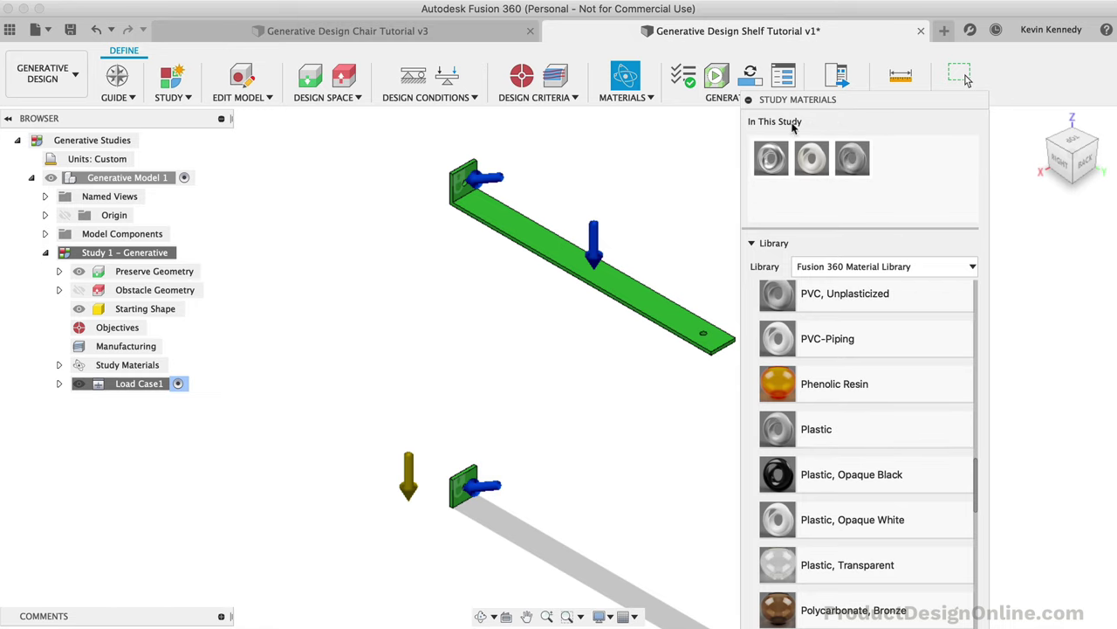
drag(801, 103, 785, 12)
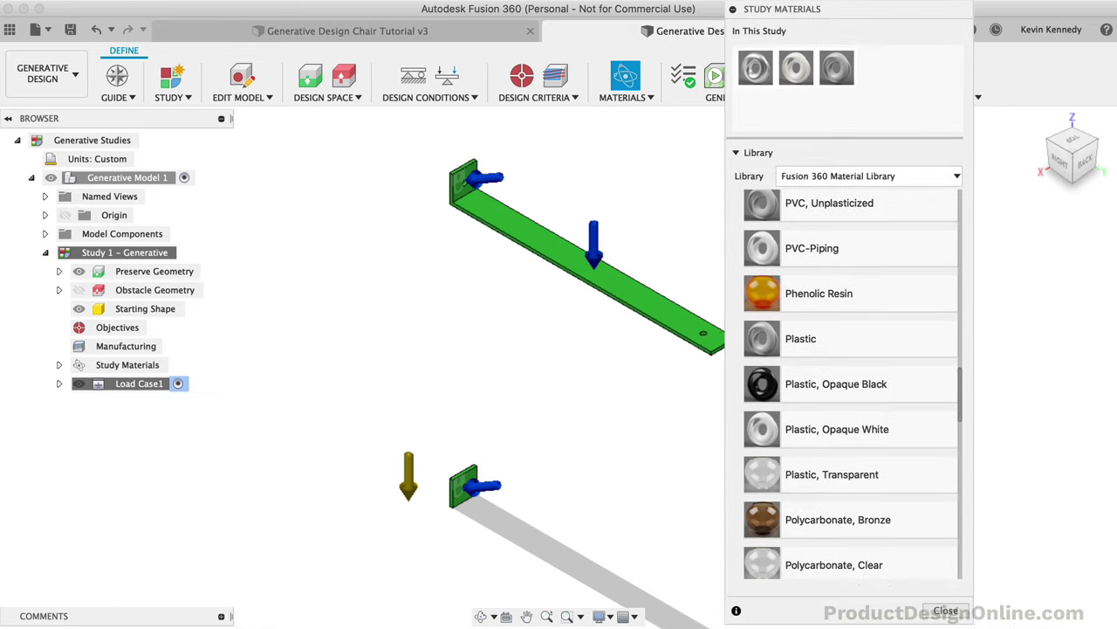
click(945, 610)
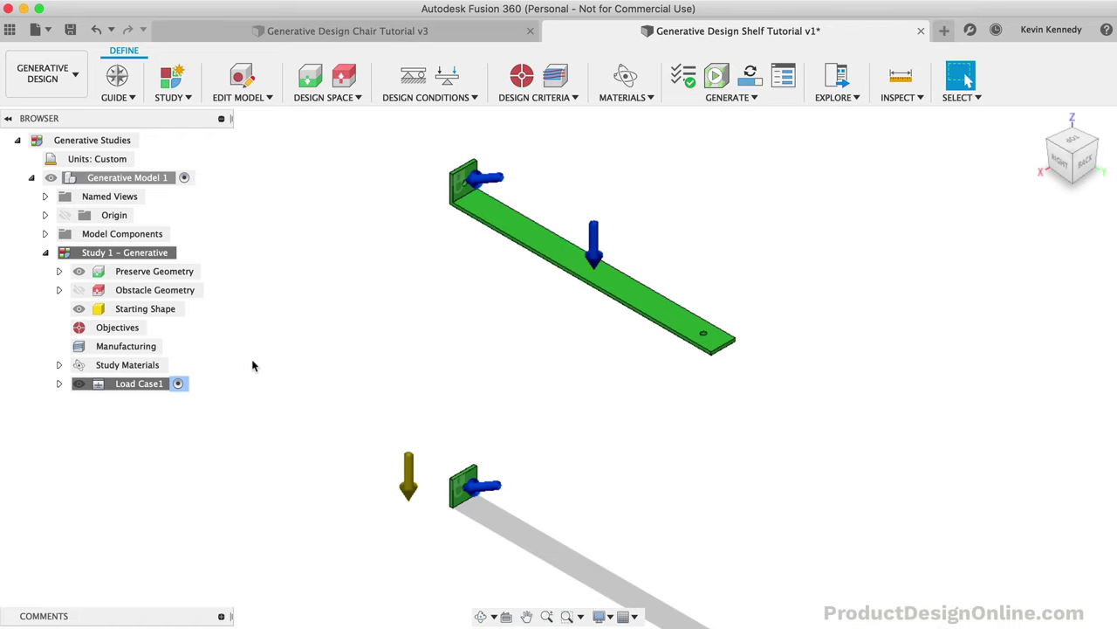
Step: Show obstacle geometry, send the shelf bracket study to generate on the cloud, and return to the chair document
click(78, 292)
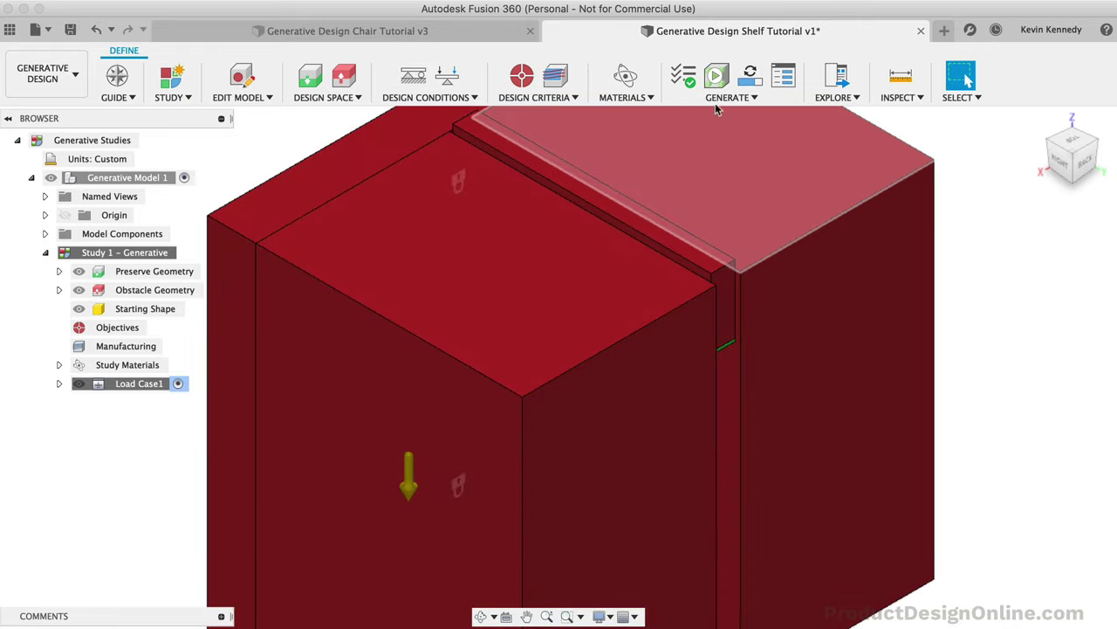
click(750, 77)
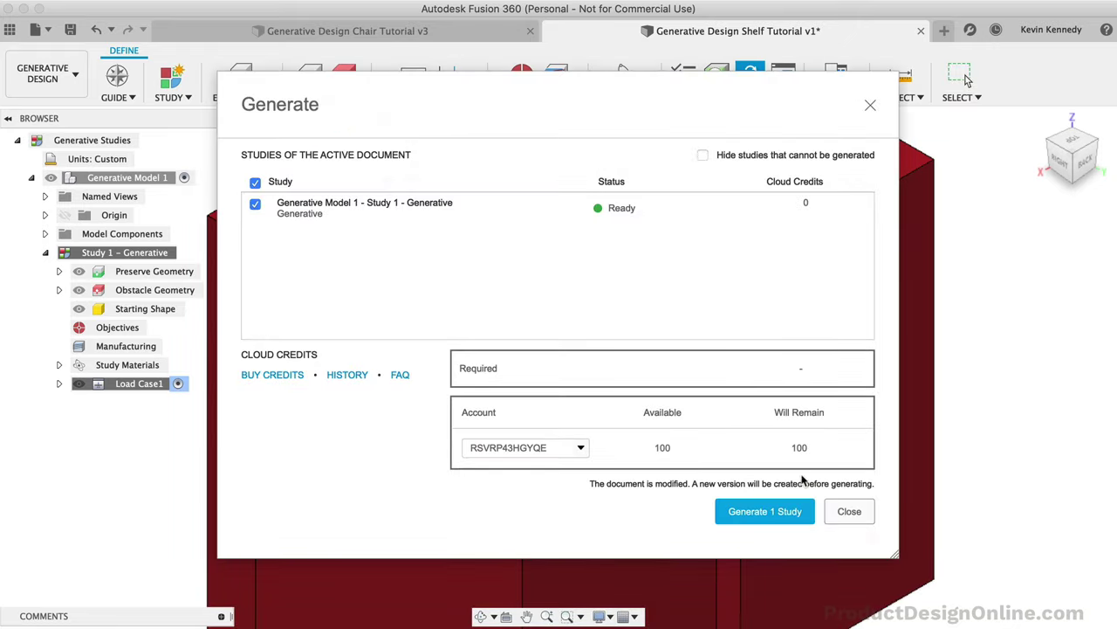
click(780, 511)
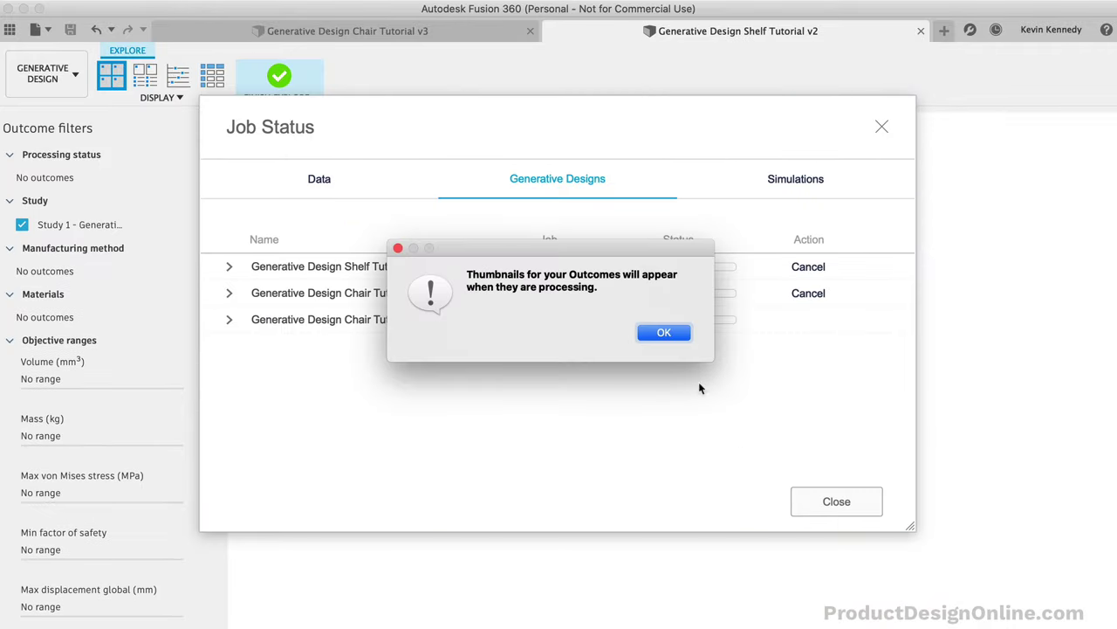
click(660, 336)
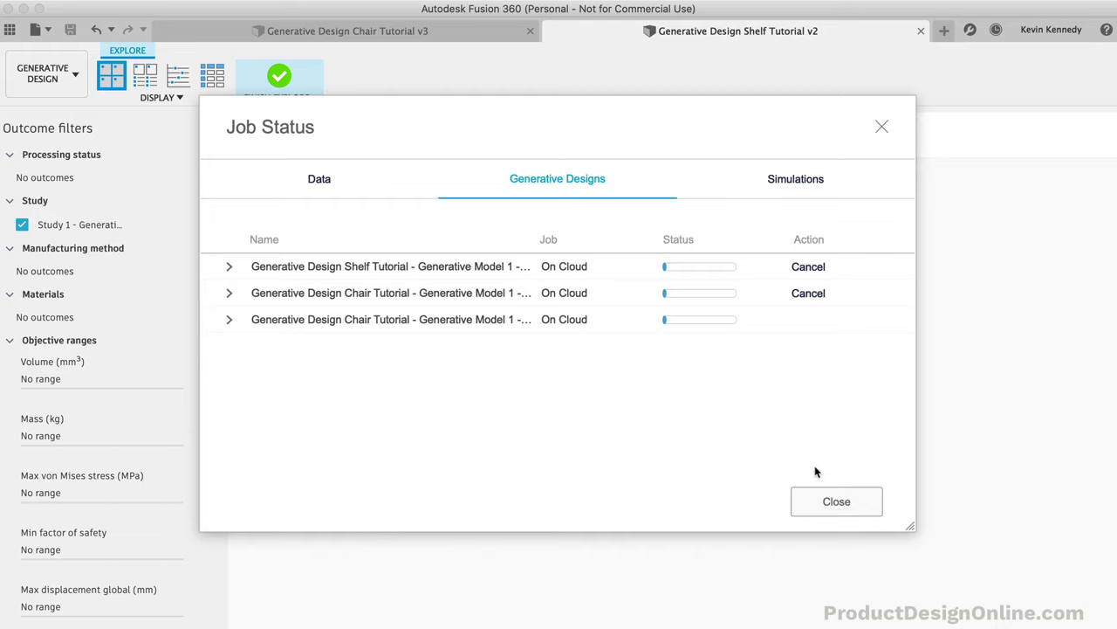
click(829, 505)
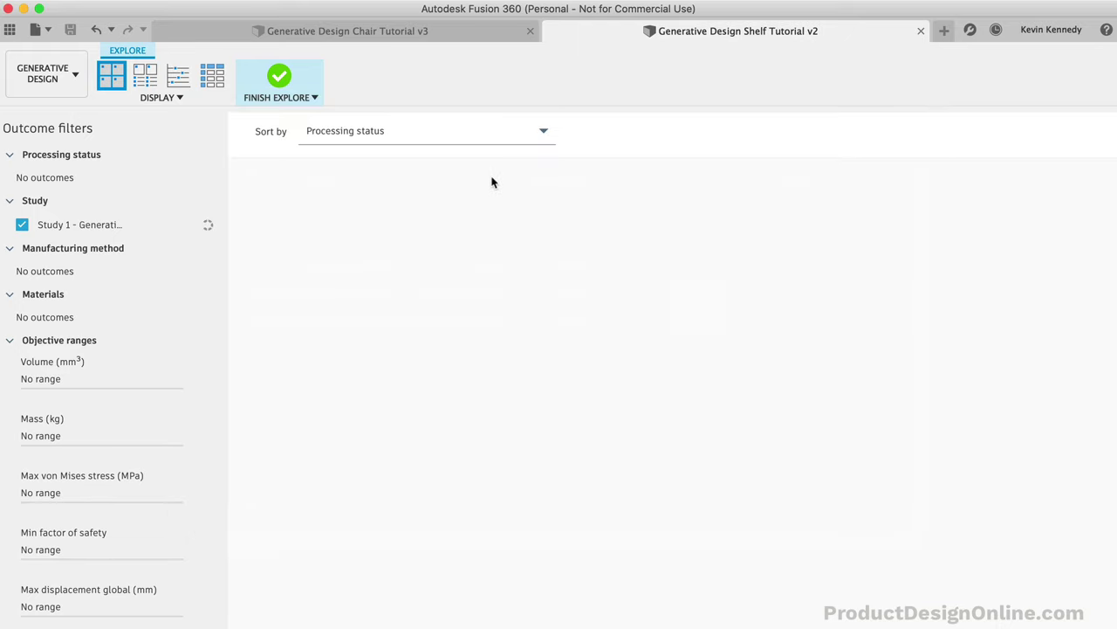
click(439, 33)
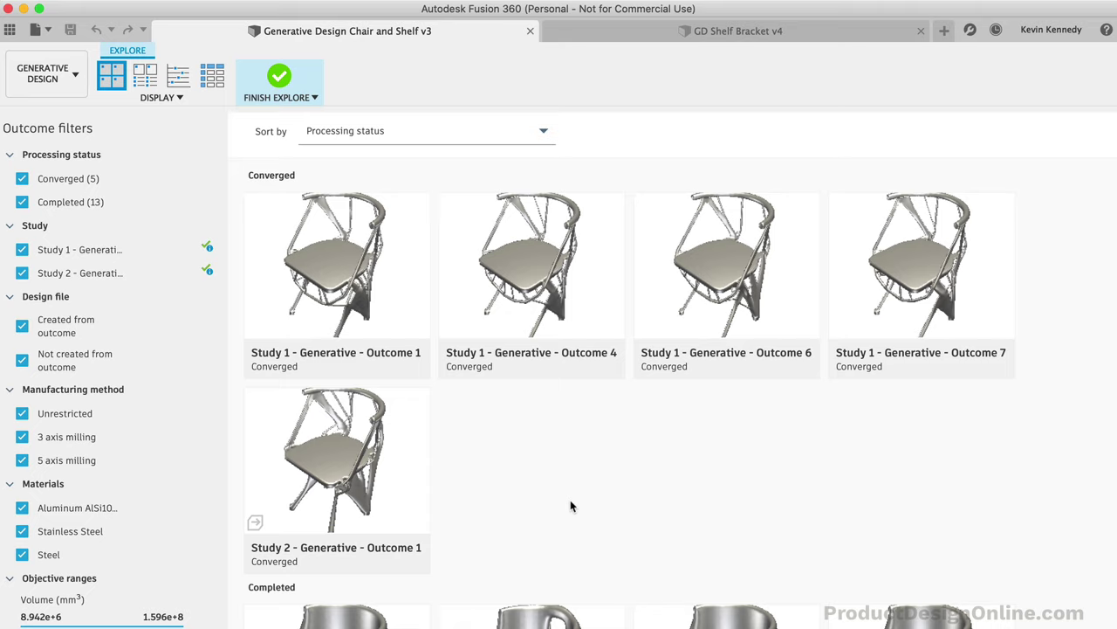
Step: Tick chair Study 2 Outcome 1 and Study 1 Outcome 6 for comparison in the Explore grid
scroll(572, 506, down, 10)
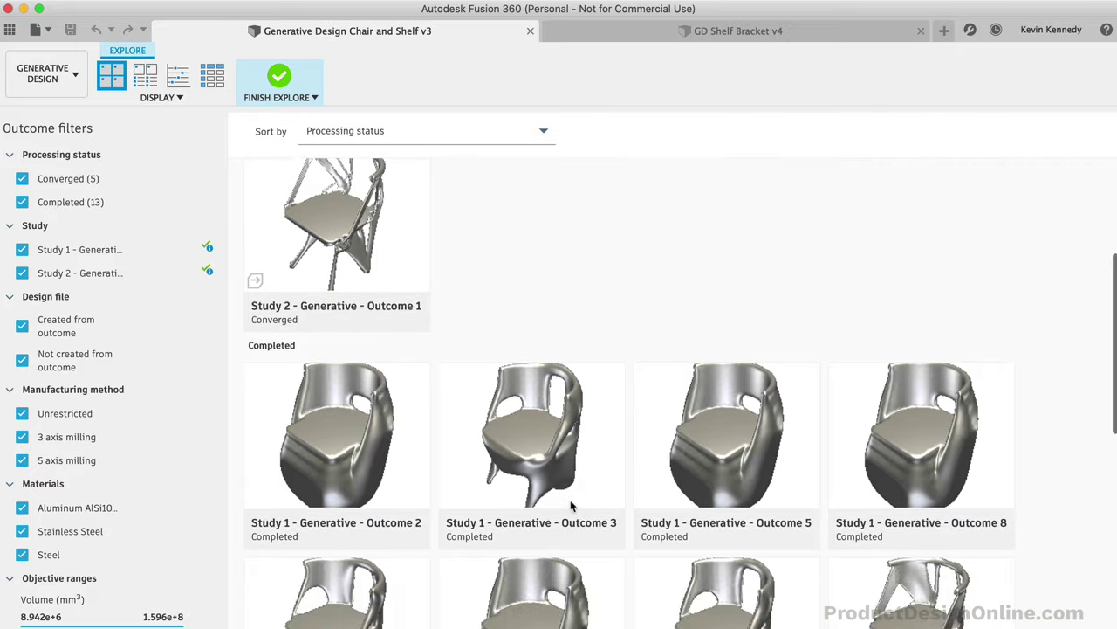
scroll(572, 506, down, 5)
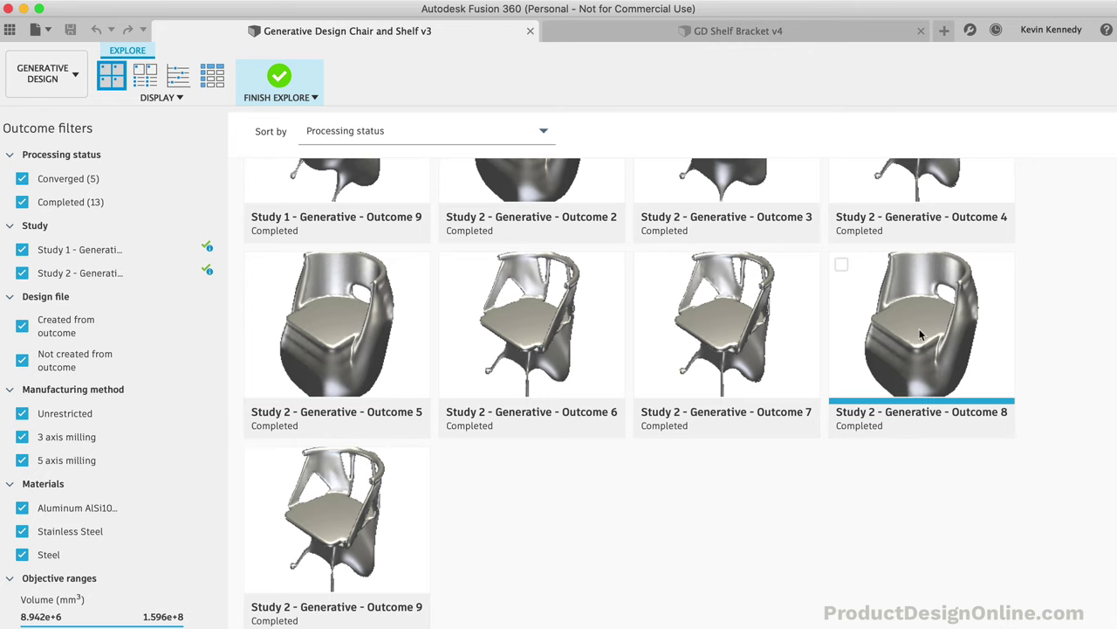
scroll(645, 550, up, 10)
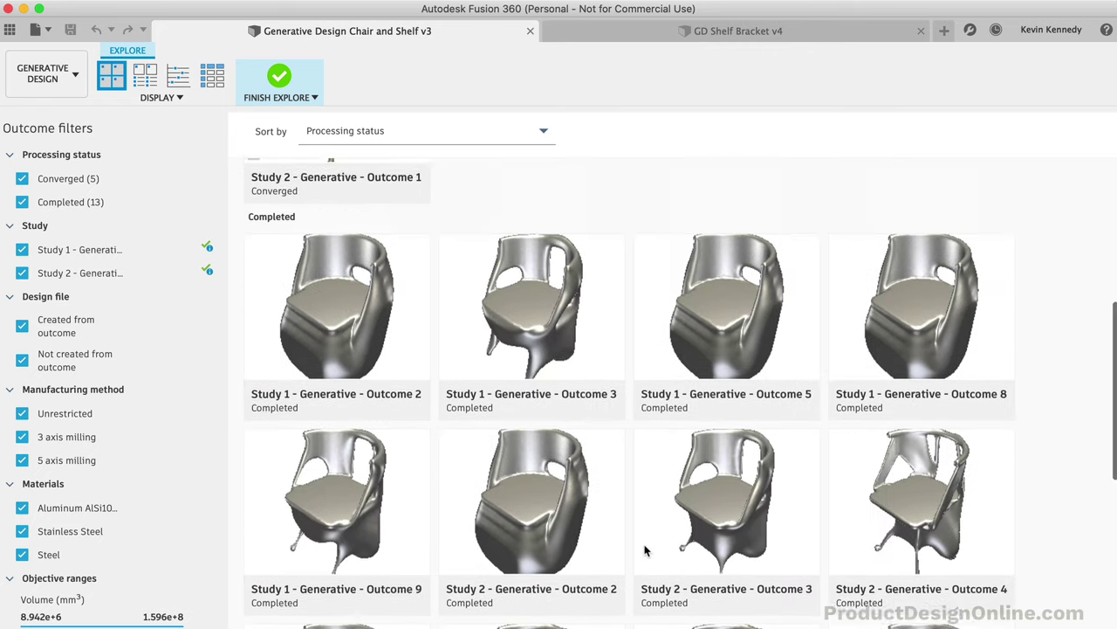
scroll(613, 472, up, 1)
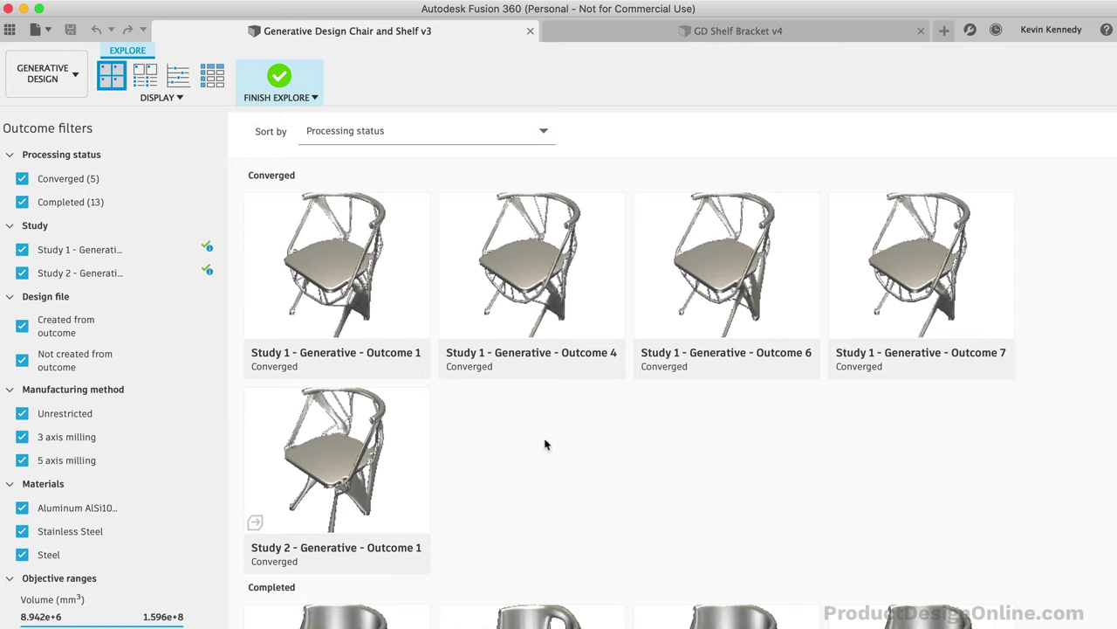
mouse_move(44, 256)
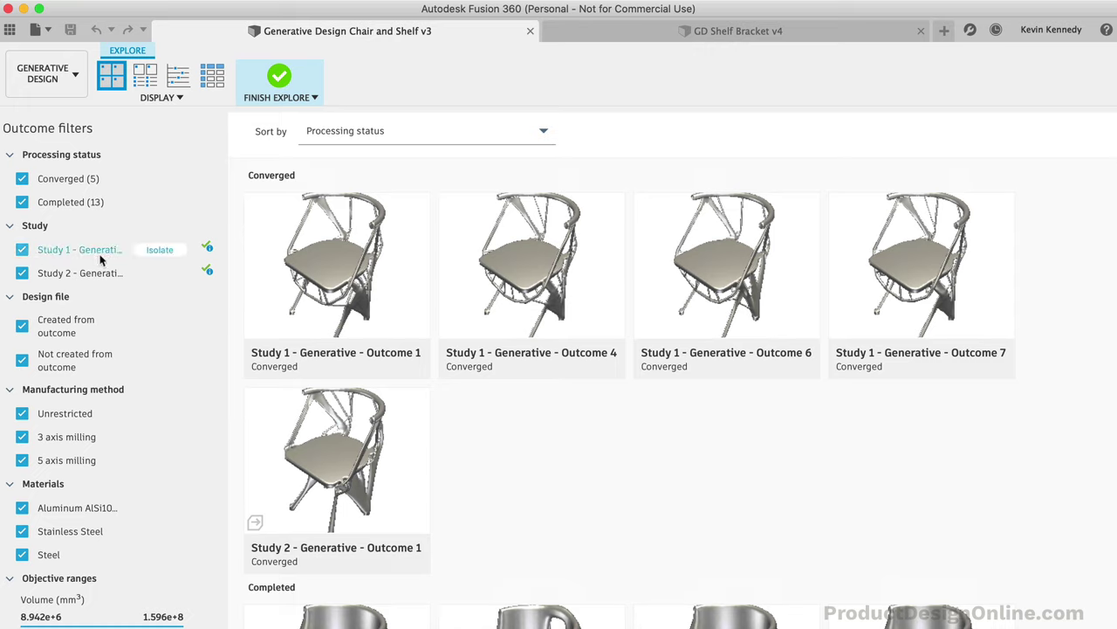
mouse_move(73, 281)
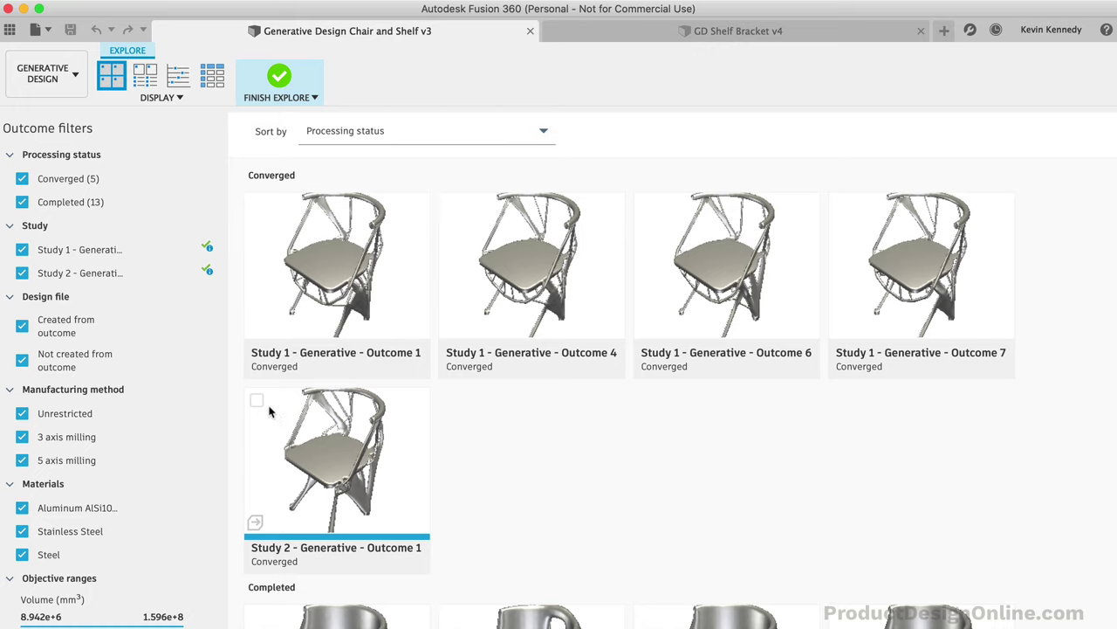
click(257, 401)
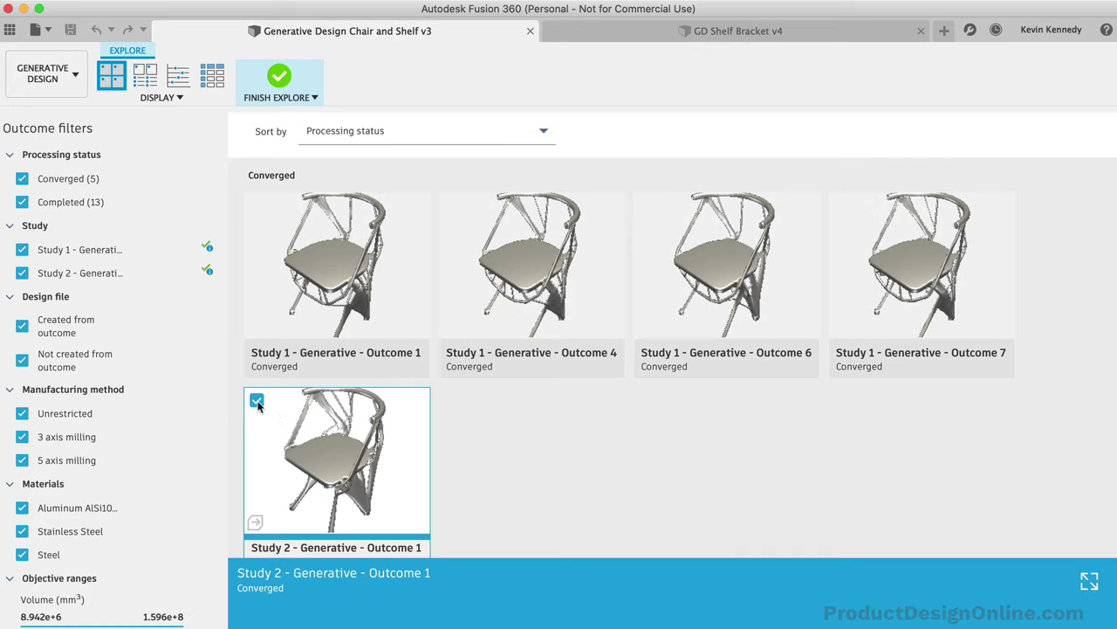
click(647, 207)
Step: Compare the two chair outcomes side by side, orbiting both to inspect their undersides, then open GD Shelf Bracket v4
click(1090, 581)
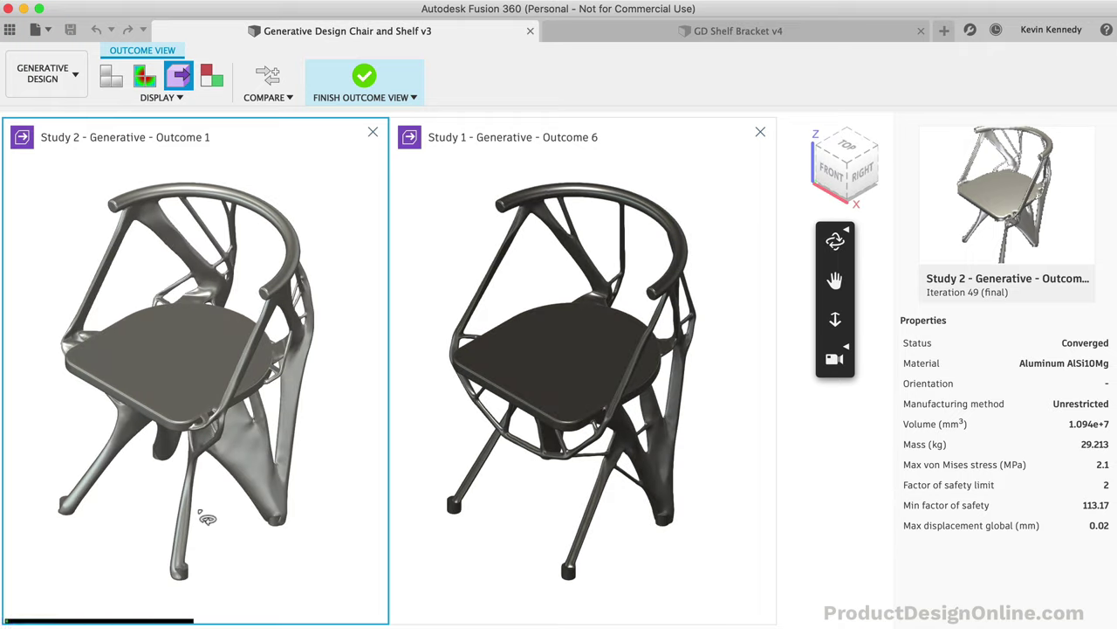
shift+middle_drag(205, 537, 308, 349)
shift+middle_drag(548, 426, 663, 368)
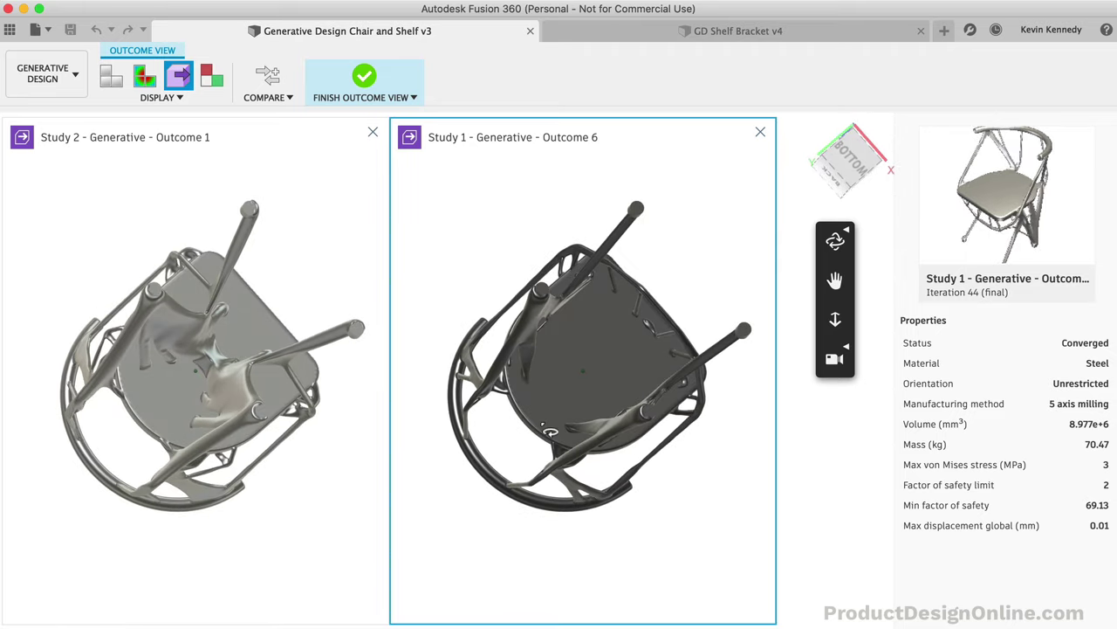
shift+middle_drag(550, 431, 615, 423)
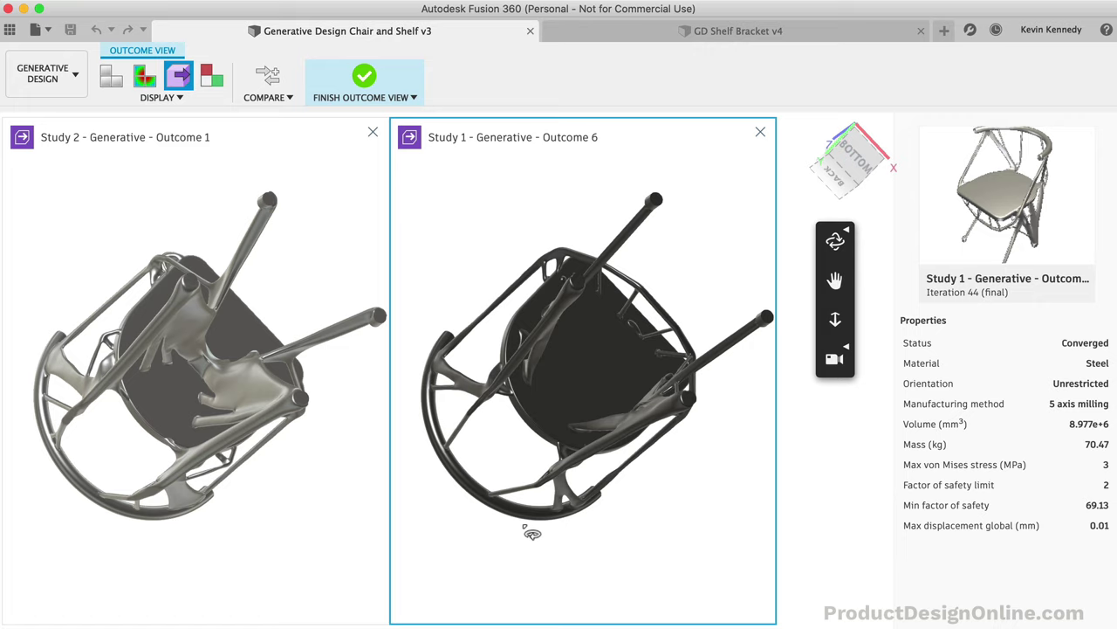
drag(548, 350, 416, 560)
drag(536, 427, 445, 454)
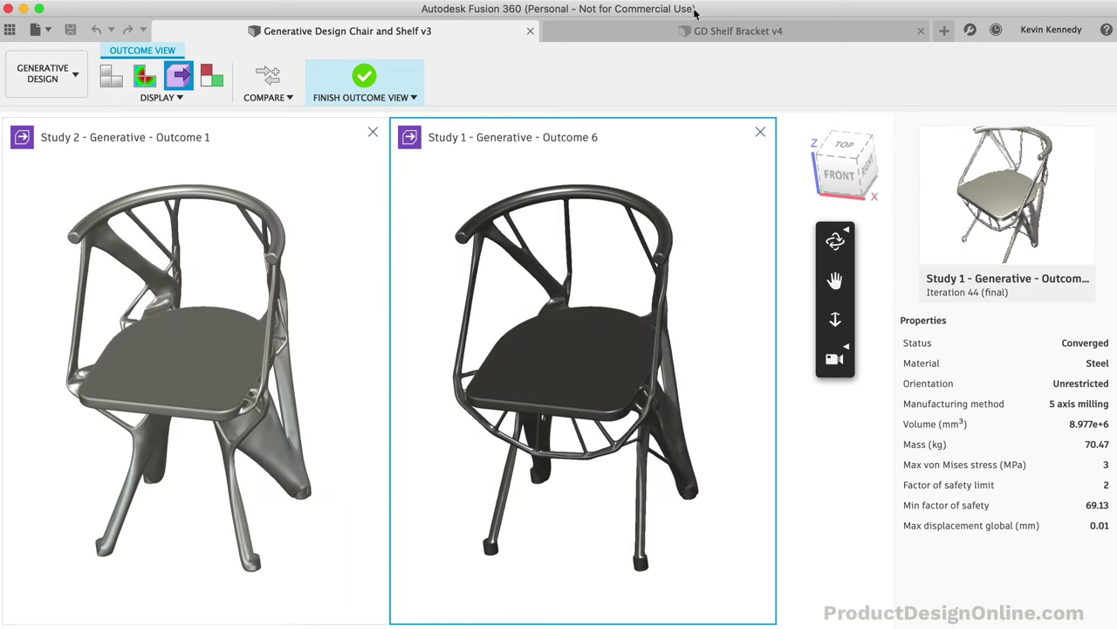
click(720, 31)
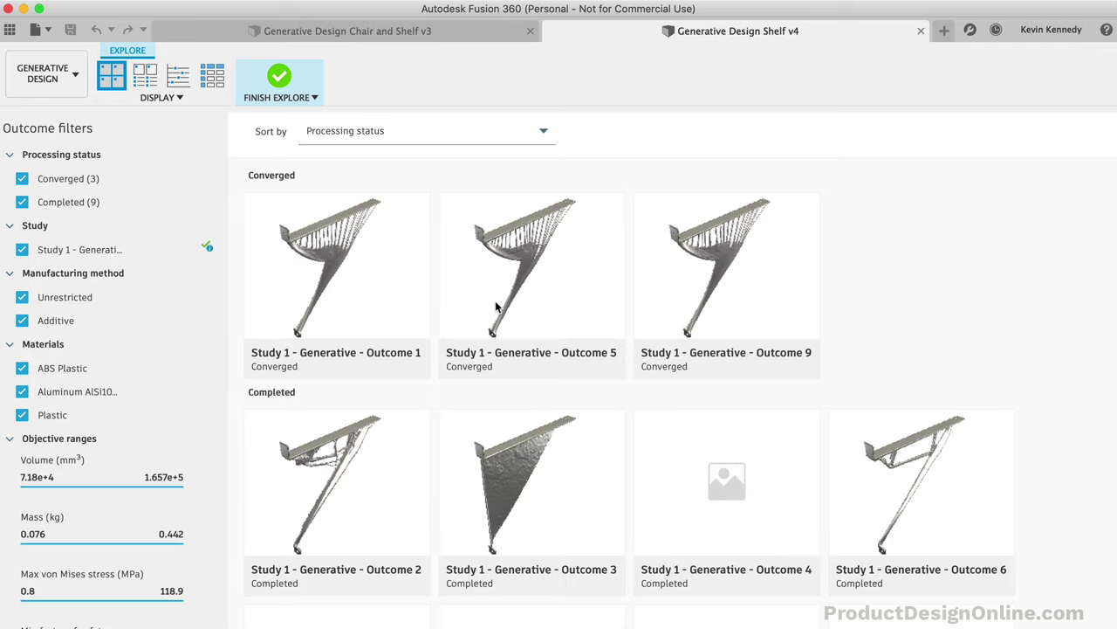
Step: Preview converged bracket Outcome 1, then return to the grid and scroll to the completed outcomes
scroll(859, 303, down, 5)
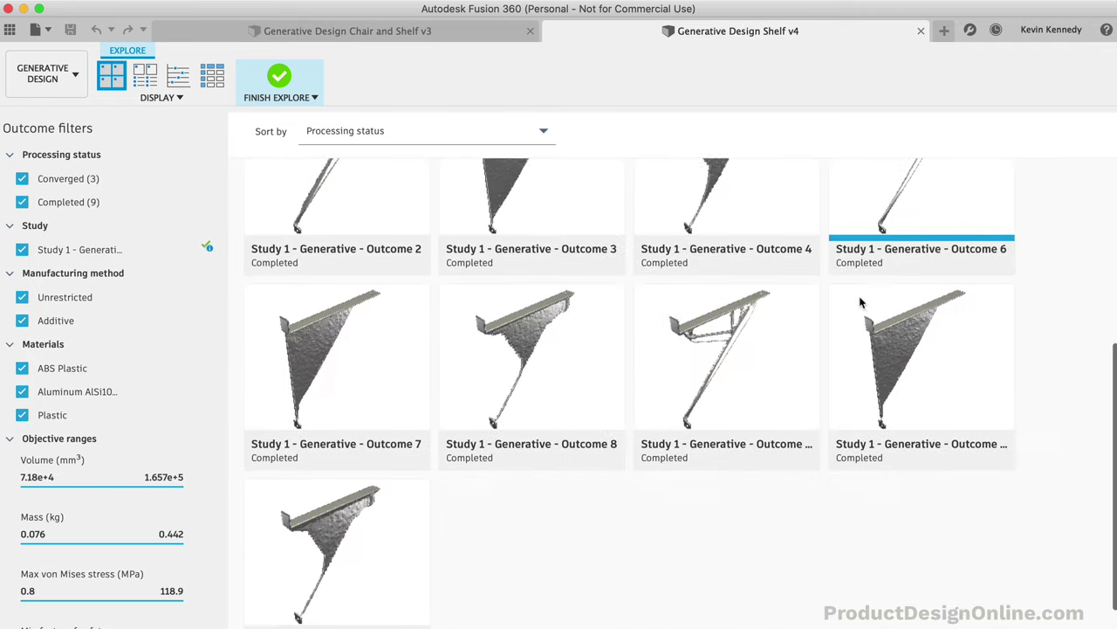
scroll(737, 315, up, 5)
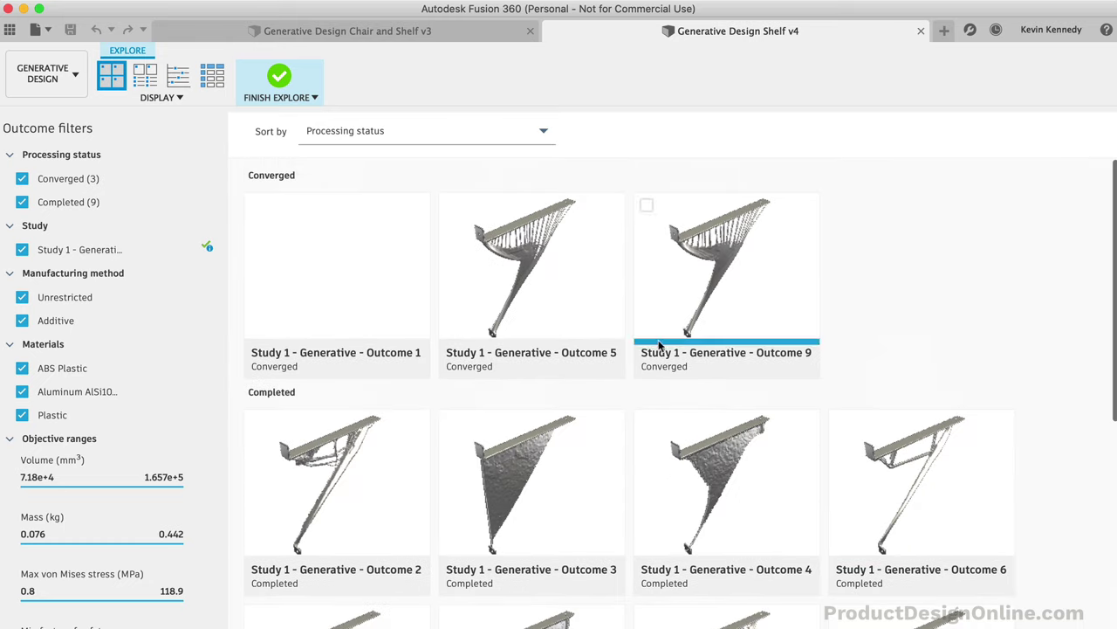
double_click(333, 288)
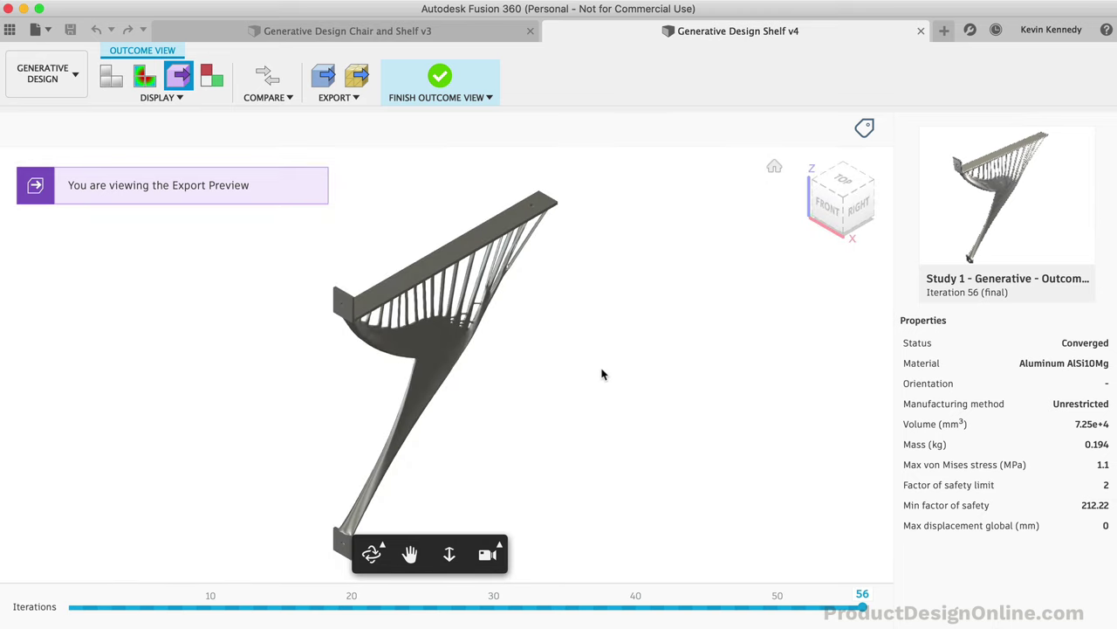
click(439, 82)
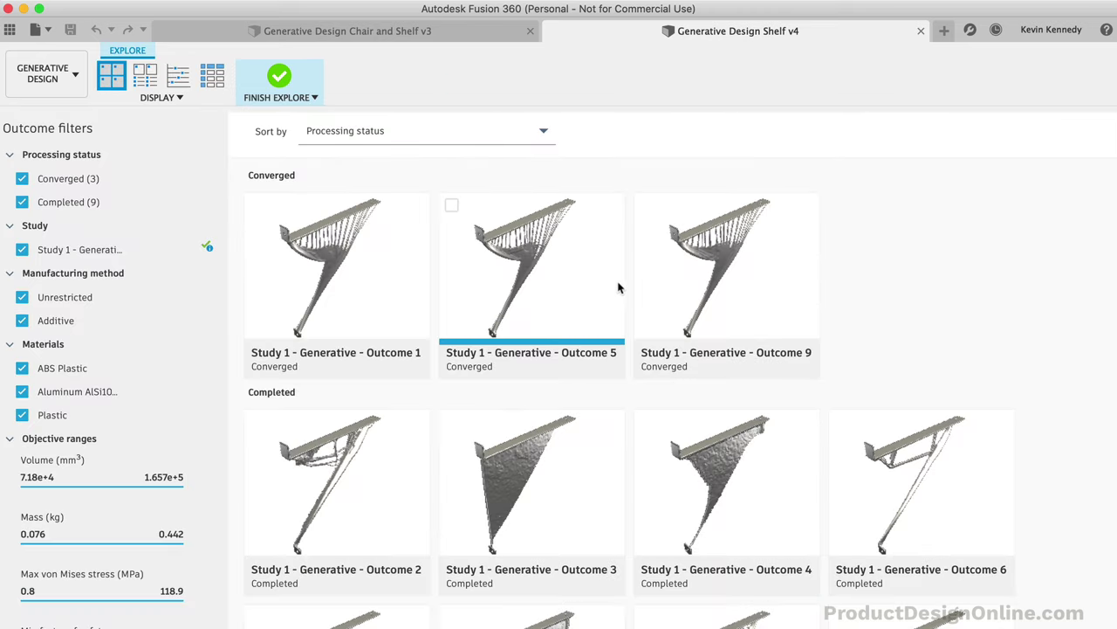
scroll(606, 358, down, 3)
scroll(606, 358, down, 3)
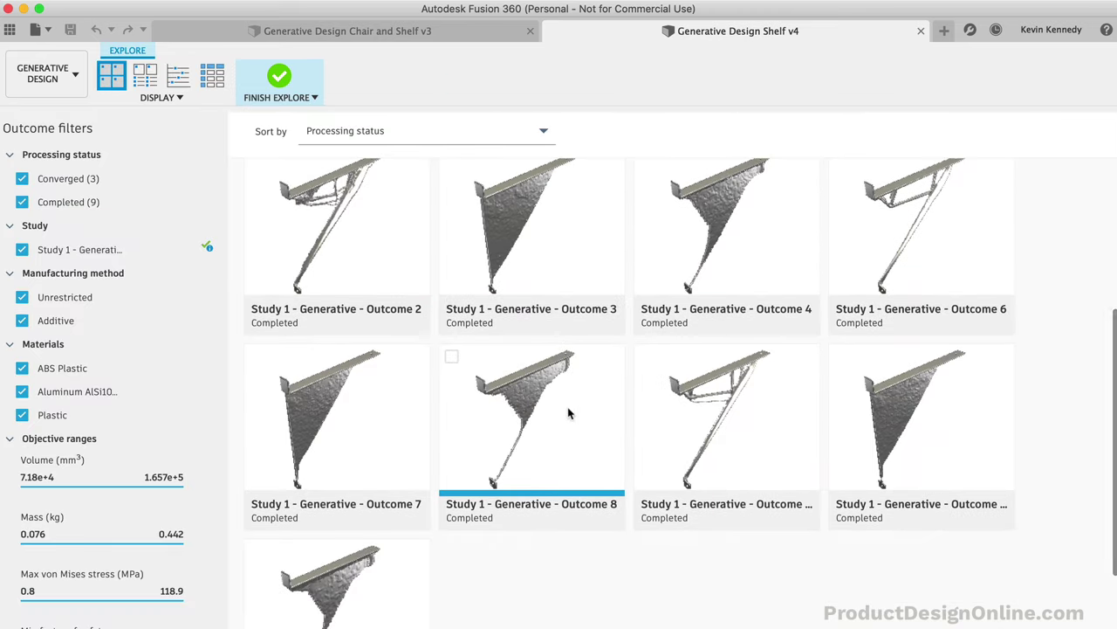
double_click(705, 409)
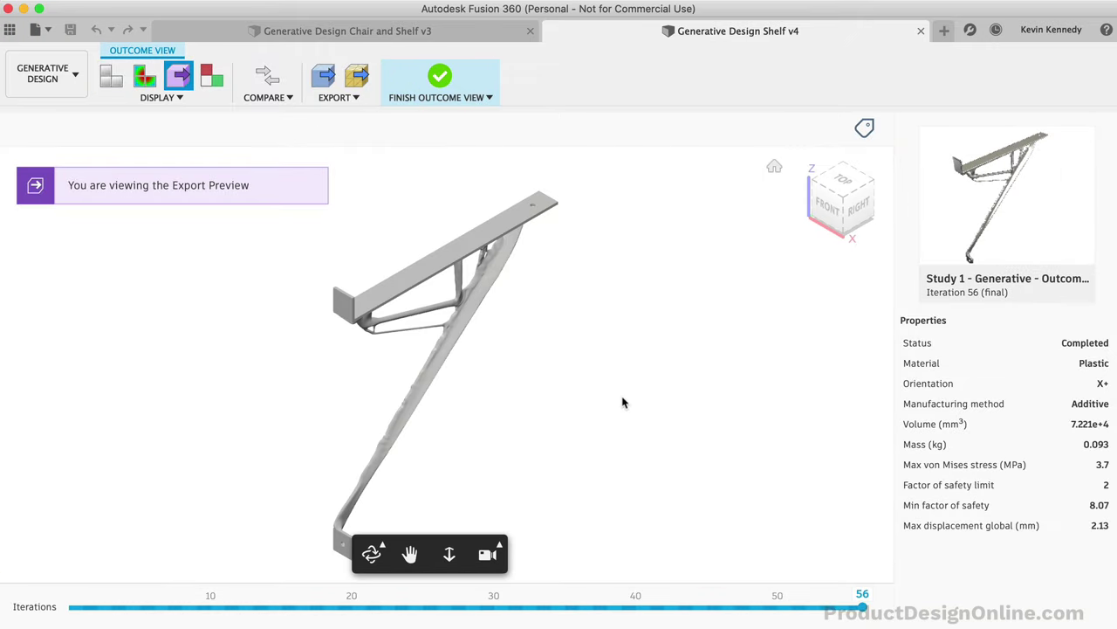
click(372, 552)
click(371, 473)
drag(384, 437, 154, 431)
drag(349, 383, 278, 482)
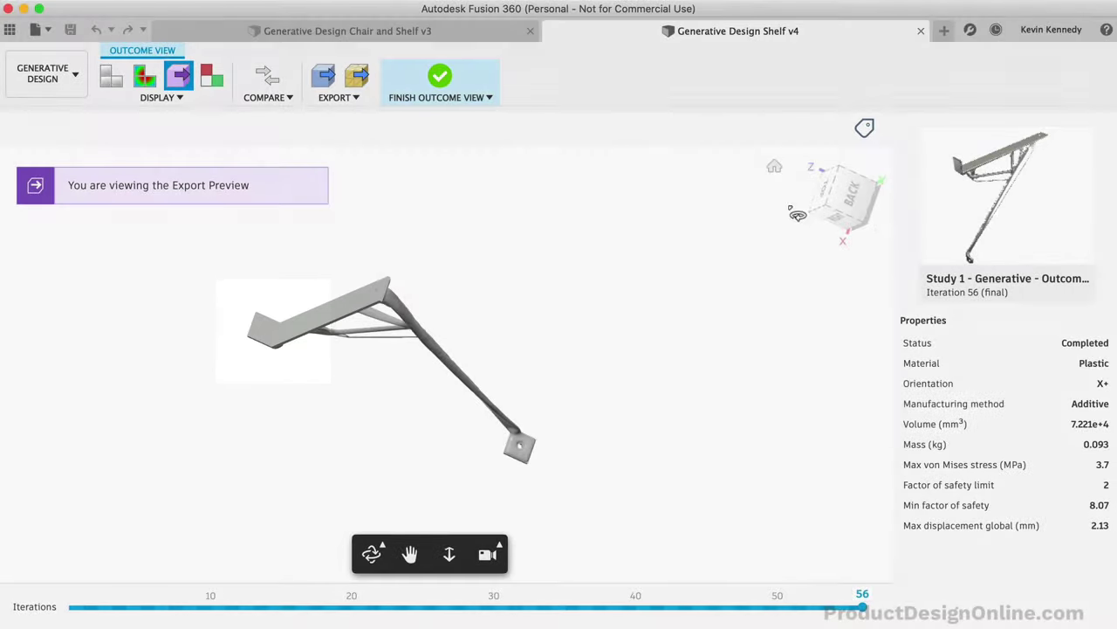
click(774, 167)
drag(847, 210, 555, 136)
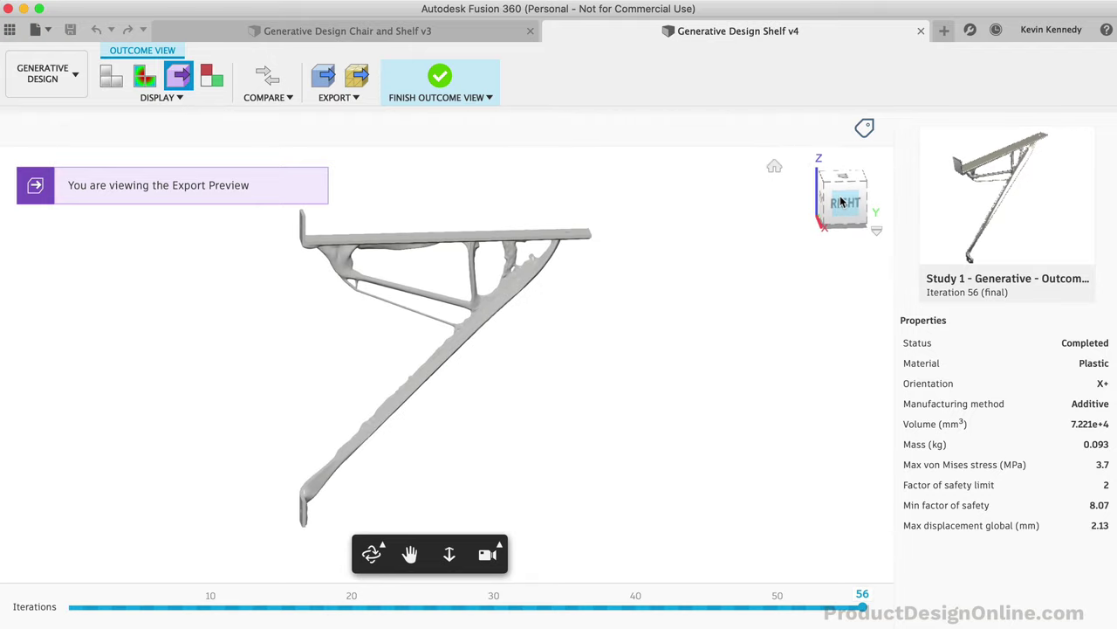
drag(840, 203, 425, 214)
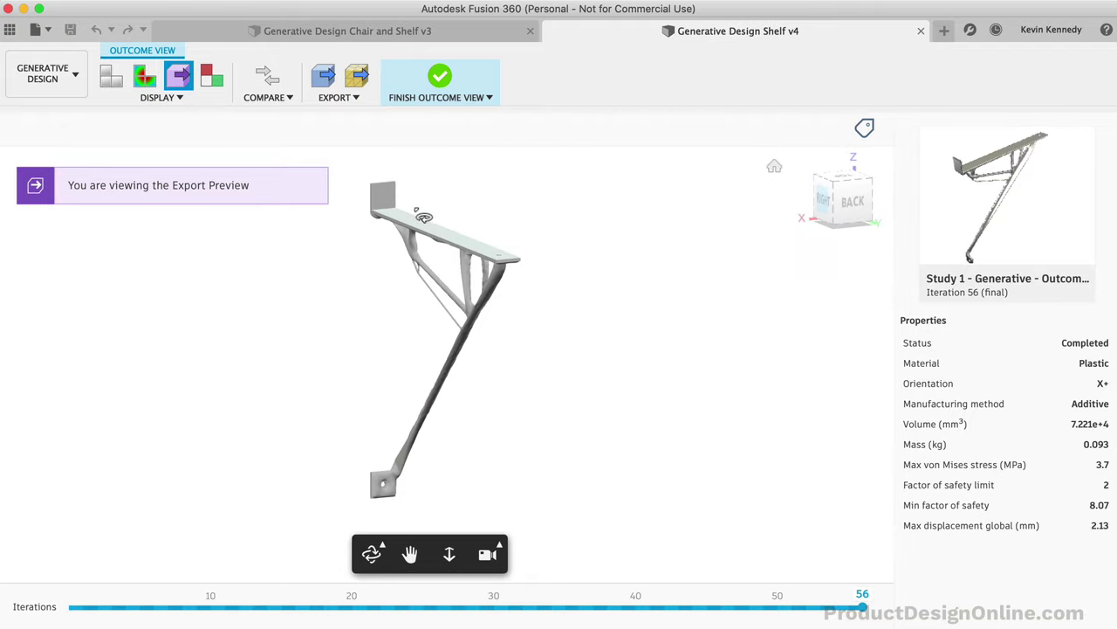
click(439, 83)
Step: Open converged plastic bracket Outcome 9 and rotate it slightly with Free Orbit
scroll(509, 339, down, 2)
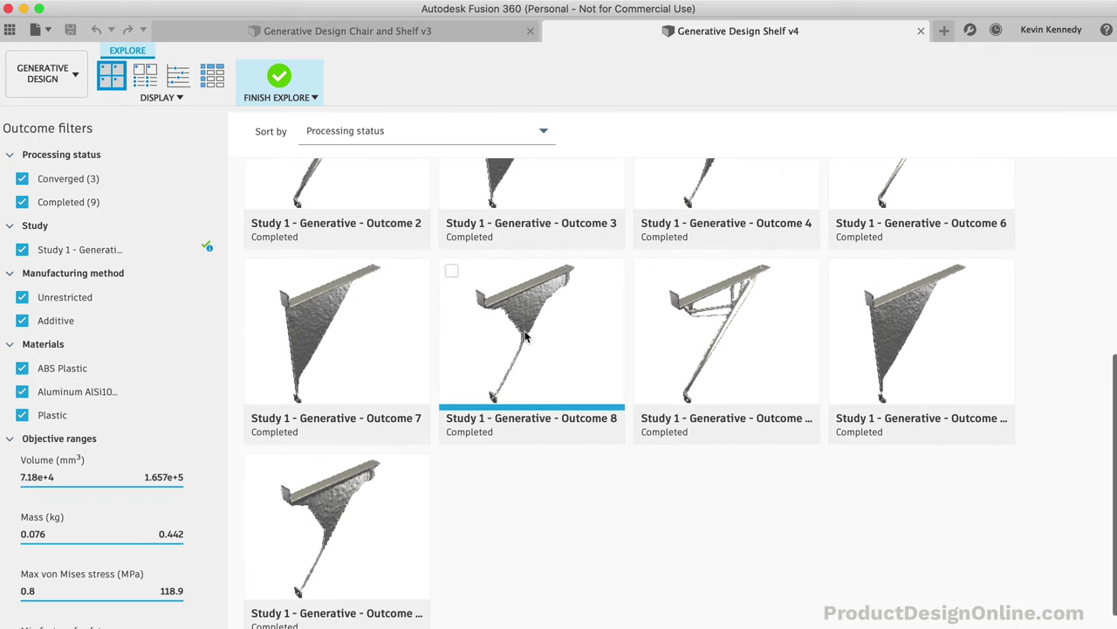
scroll(674, 342, up, 4)
scroll(673, 341, up, 4)
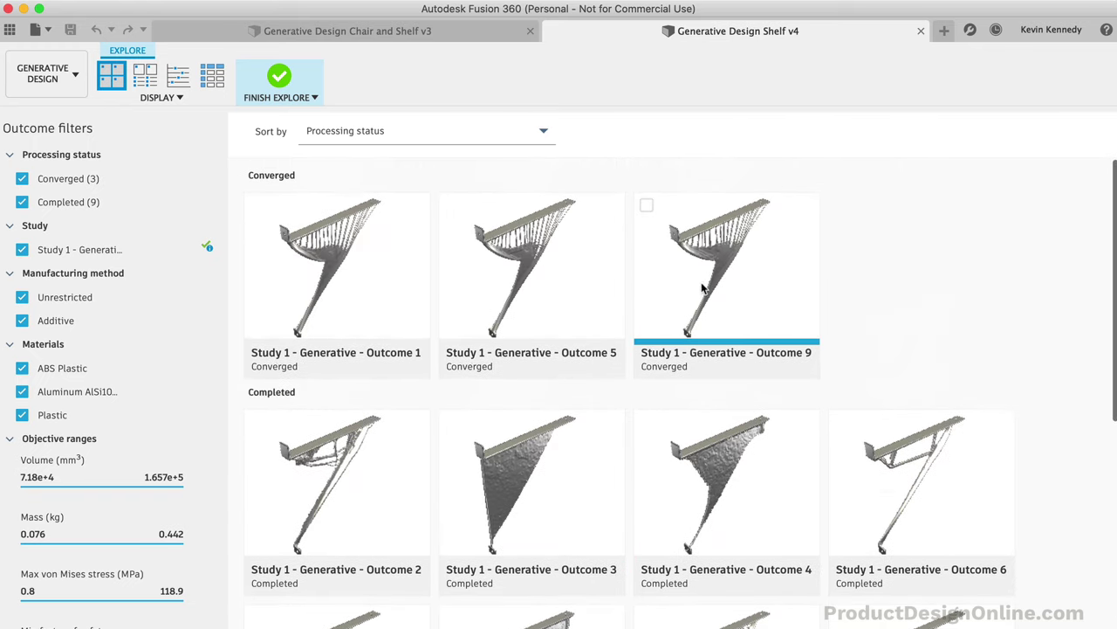
double_click(720, 279)
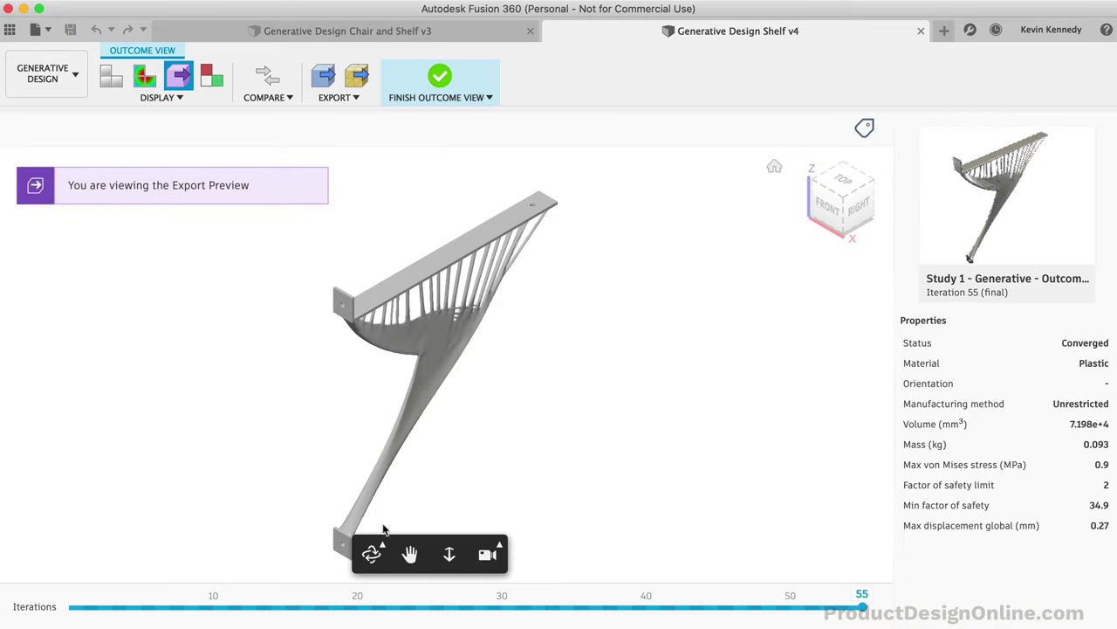
mouse_move(373, 556)
click(369, 469)
drag(531, 402, 489, 376)
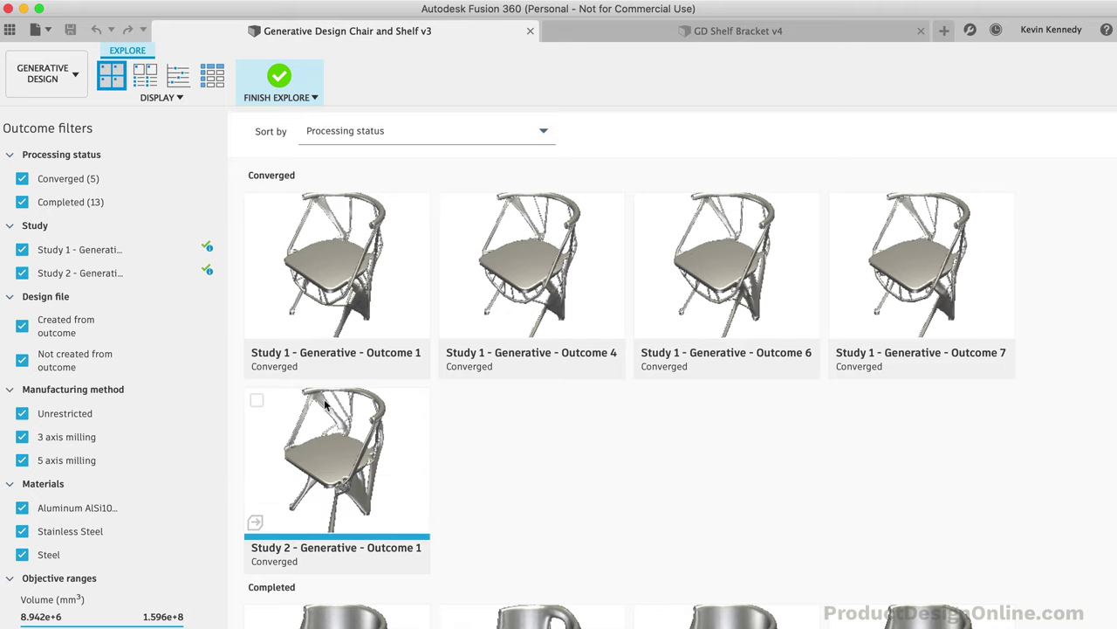
Step: Open chair Study 2 Outcome 1 alone, dismiss the design-ready notice, and orbit and zoom it to the front
double_click(344, 425)
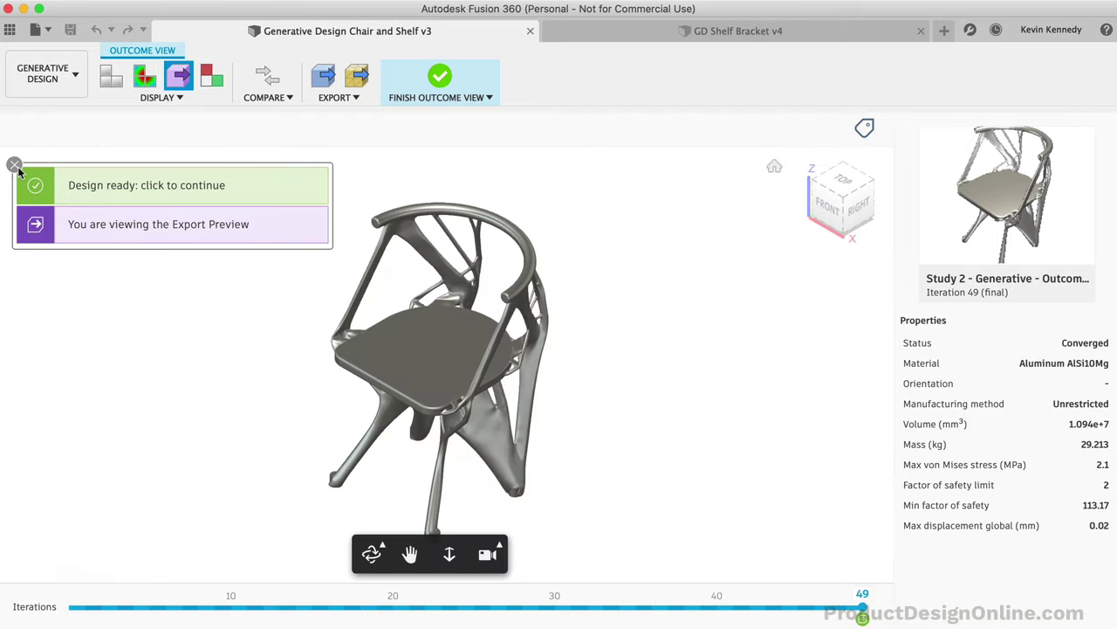
click(15, 165)
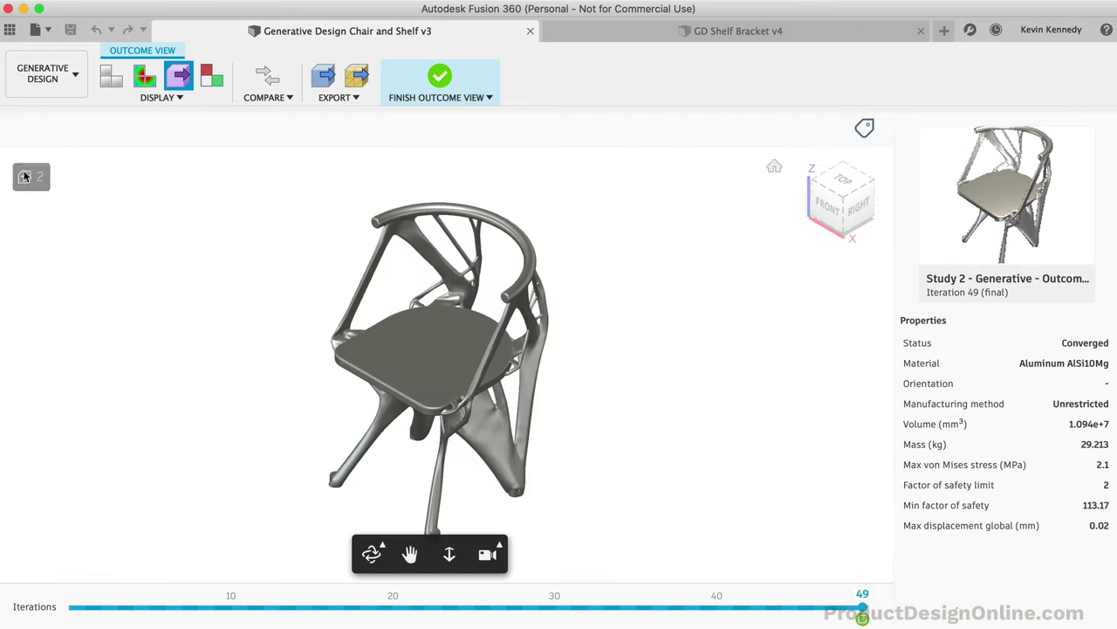
shift+middle_drag(442, 442, 60, 357)
shift+middle_drag(387, 392, 268, 484)
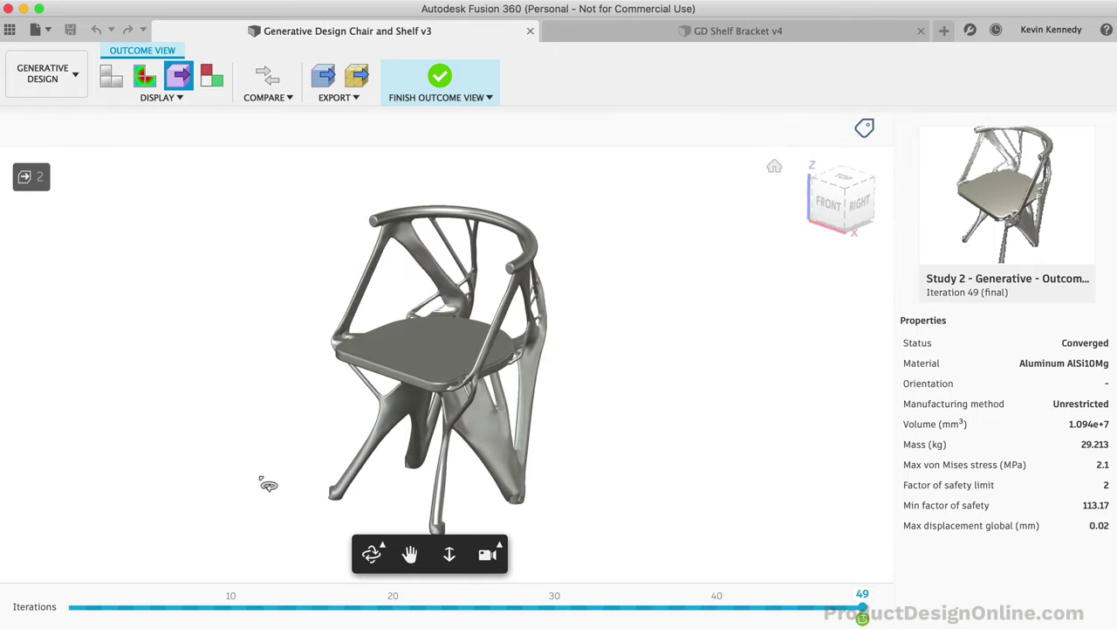
scroll(268, 485, up, 3)
scroll(267, 485, down, 3)
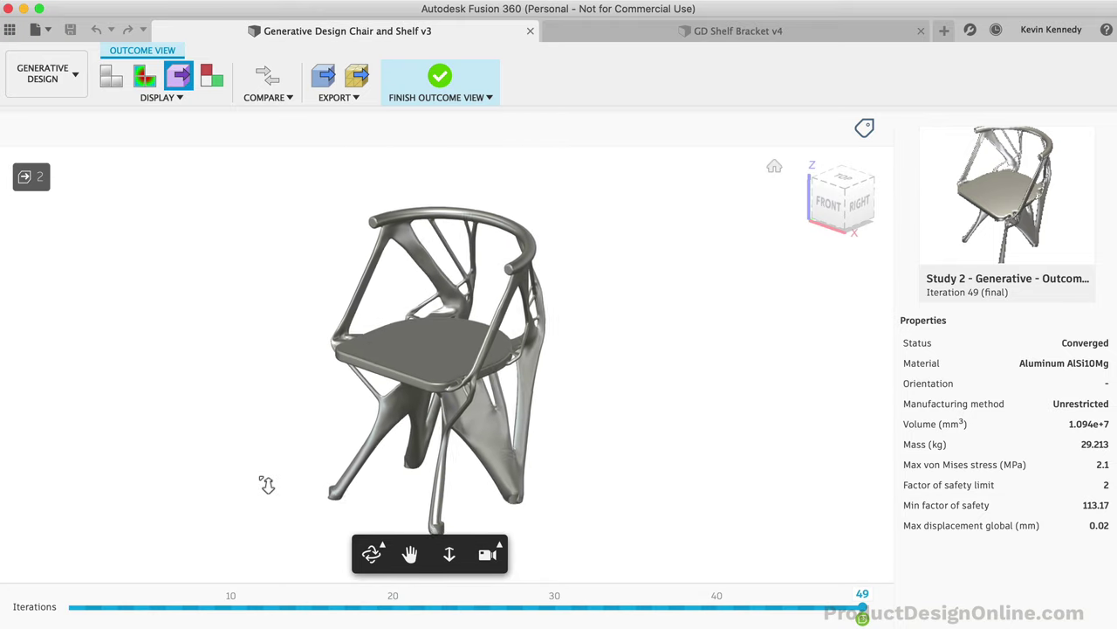
scroll(267, 484, down, 1)
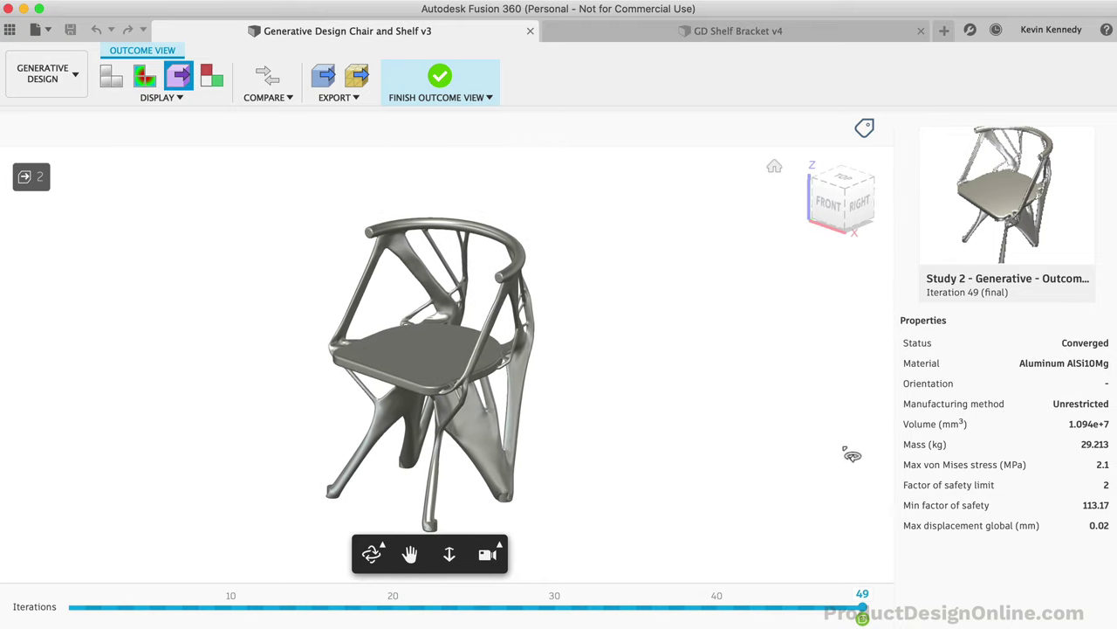